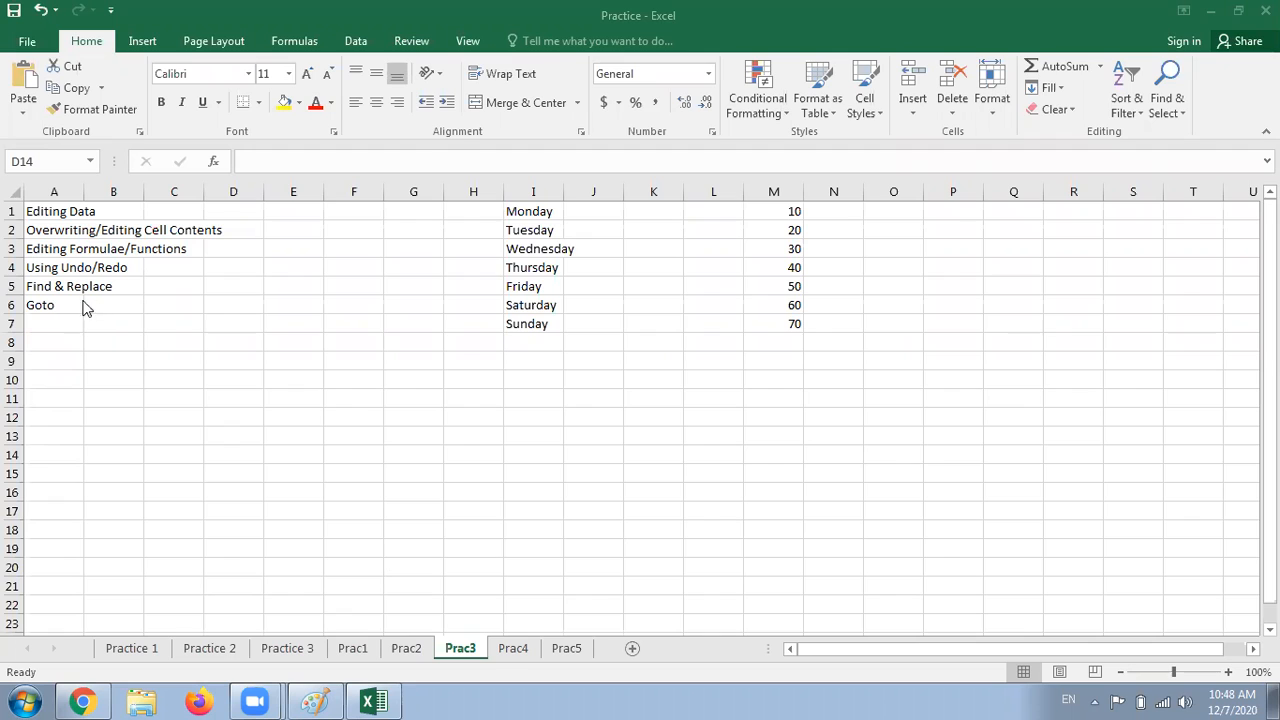
- Make the "Editing Data" heading in cell A1 bold
{"action": "left_click", "coordinate": [58, 212]}
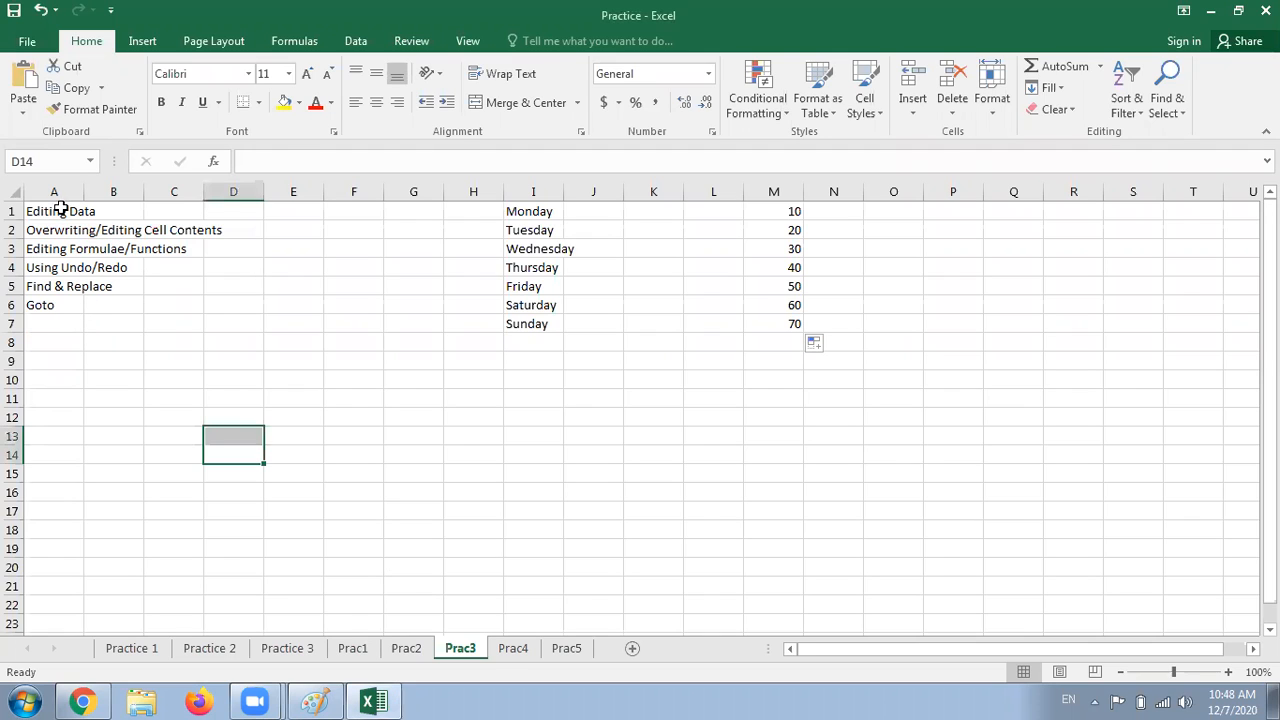
{"action": "left_click", "coordinate": [58, 212]}
{"action": "key", "text": "ctrl+b"}
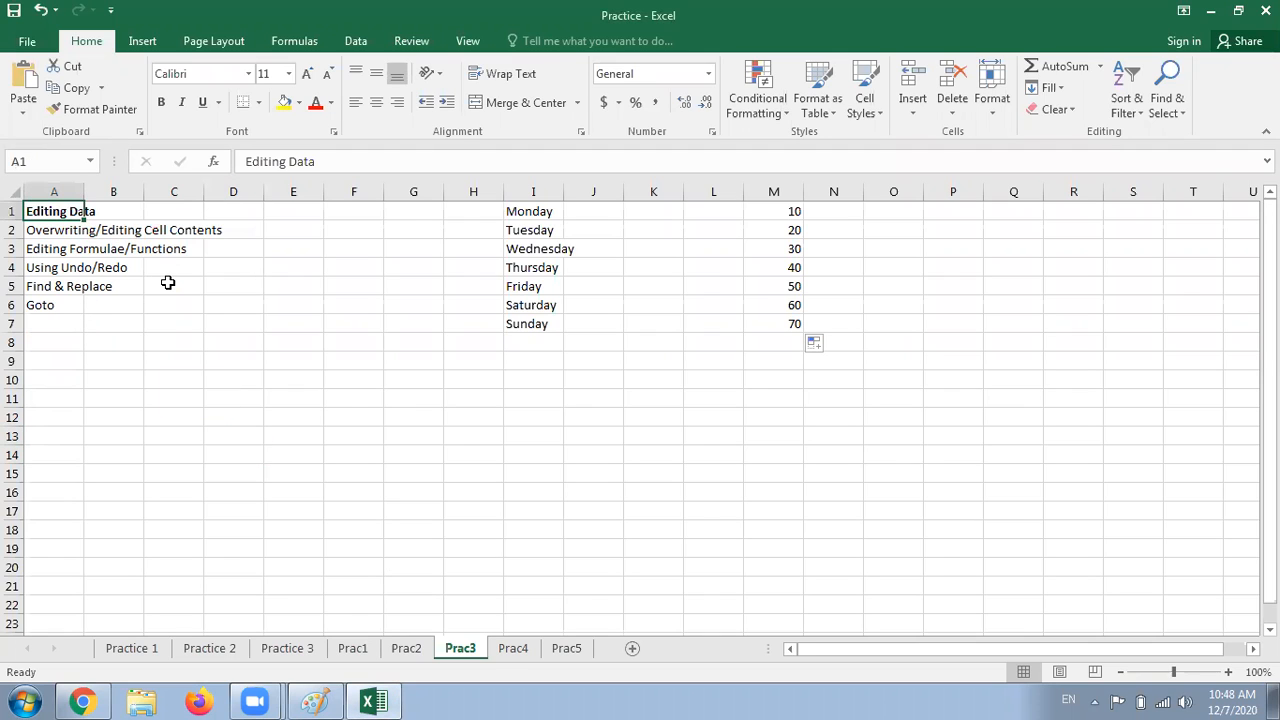
{"action": "left_click", "coordinate": [165, 283]}
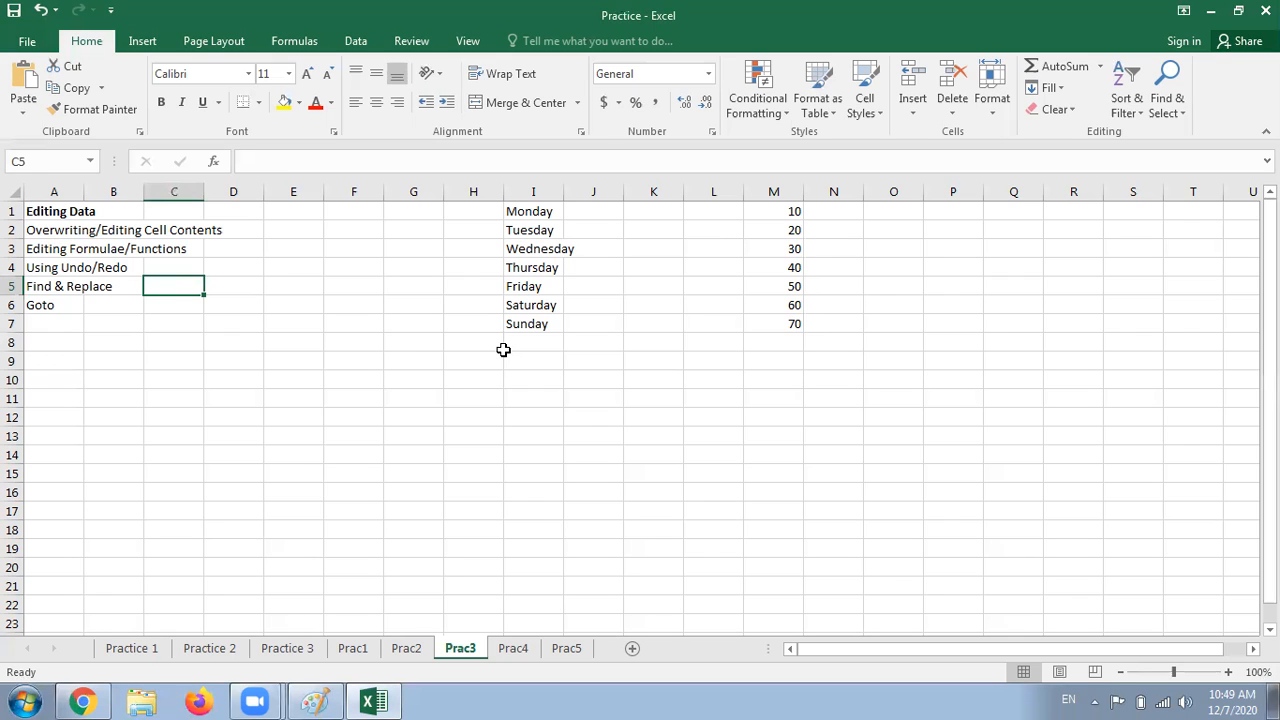
- Look through the weekday names listed in column I, starting from cell I1
{"action": "key", "text": "ctrl+Right"}
{"action": "key", "text": "Up"}
{"action": "key", "text": "Up"}
{"action": "key", "text": "Up"}
{"action": "key", "text": "Up"}
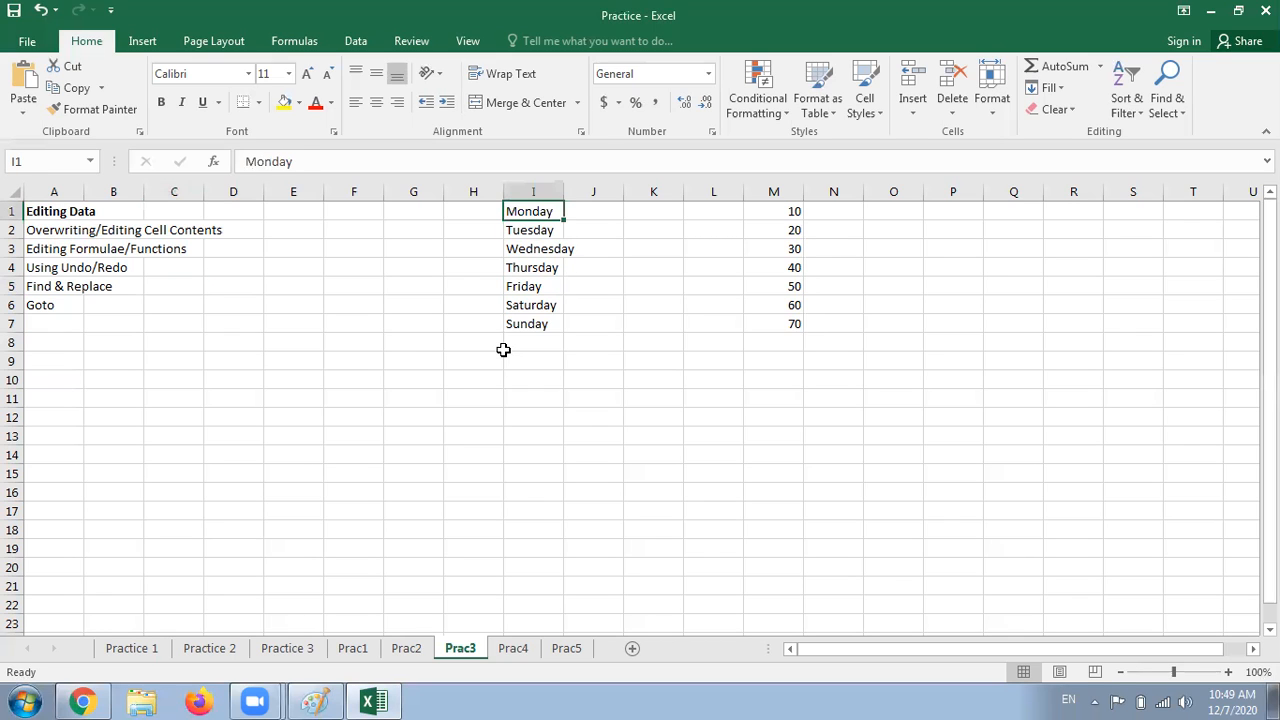
{"action": "key", "text": "Down"}
{"action": "key", "text": "Down"}
{"action": "key", "text": "Down"}
{"action": "key", "text": "Down"}
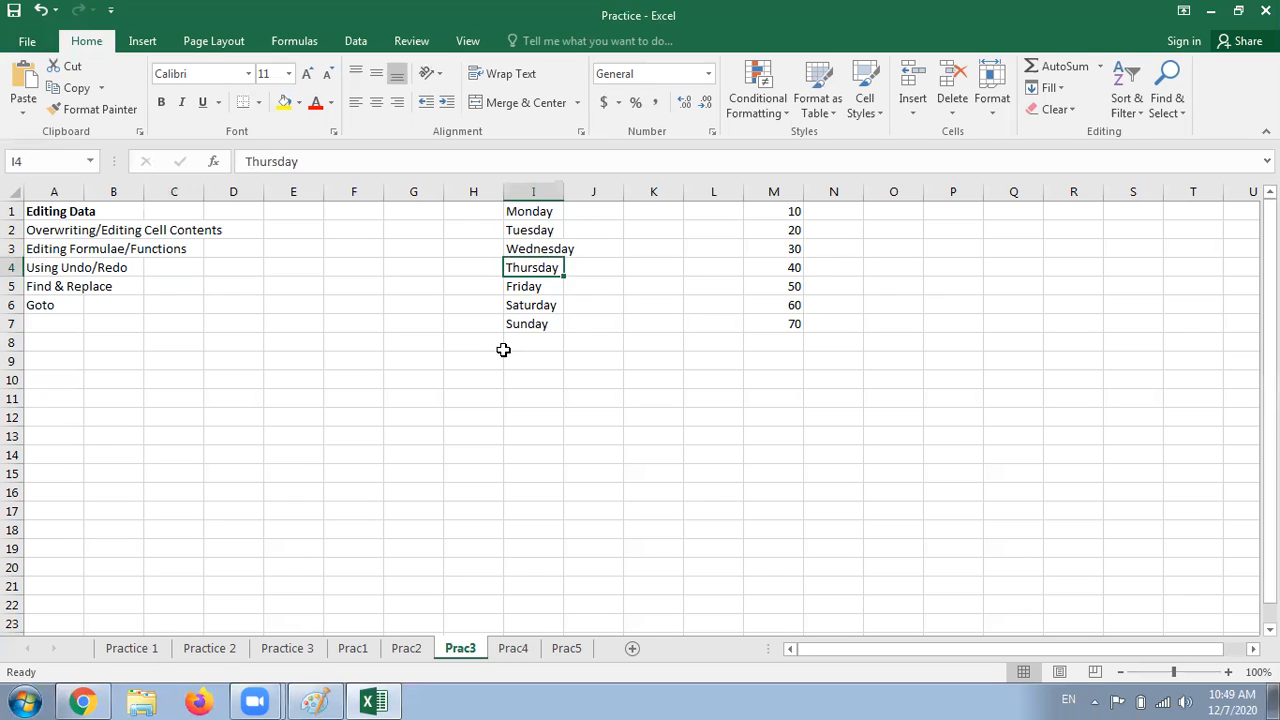
{"action": "key", "text": "Down"}
{"action": "key", "text": "Down"}
{"action": "key", "text": "Up"}
{"action": "key", "text": "Up"}
{"action": "key", "text": "Up"}
{"action": "key", "text": "Up"}
{"action": "key", "text": "Up"}
{"action": "key", "text": "Up"}
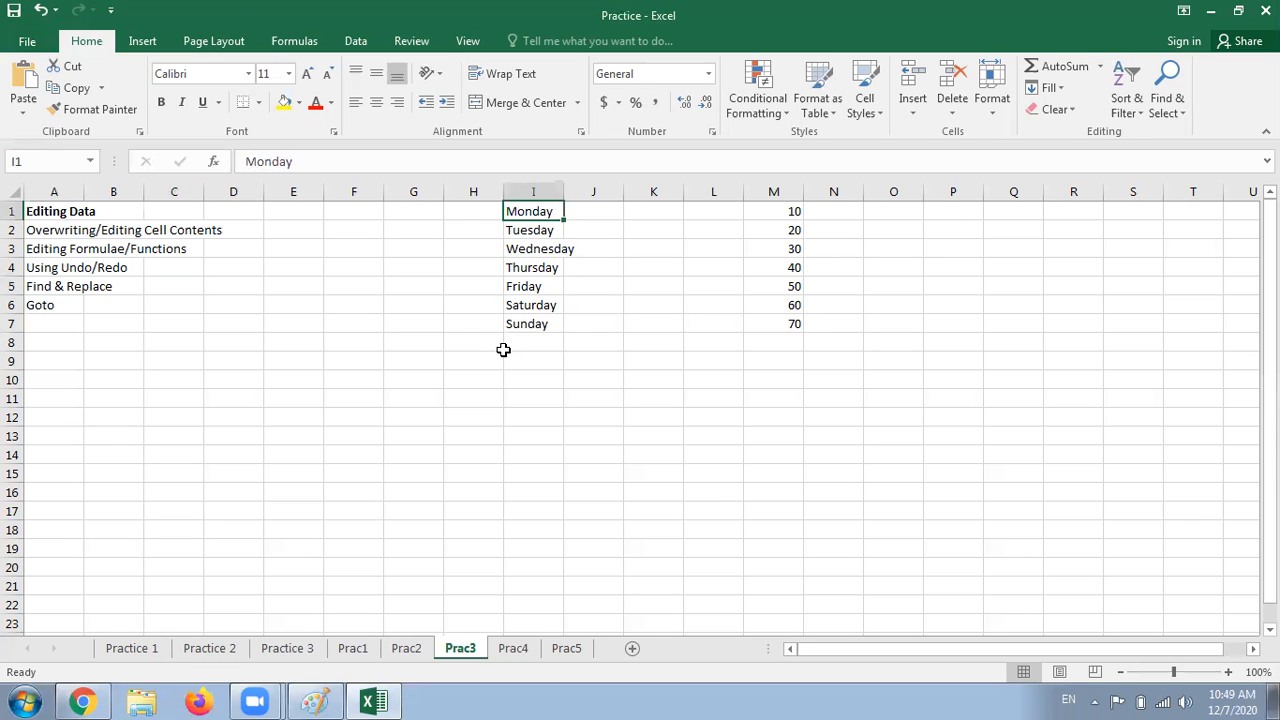
- Enter the note "F2" in cell G1, two columns before the weekday list
{"action": "key", "text": "Left"}
{"action": "key", "text": "Left"}
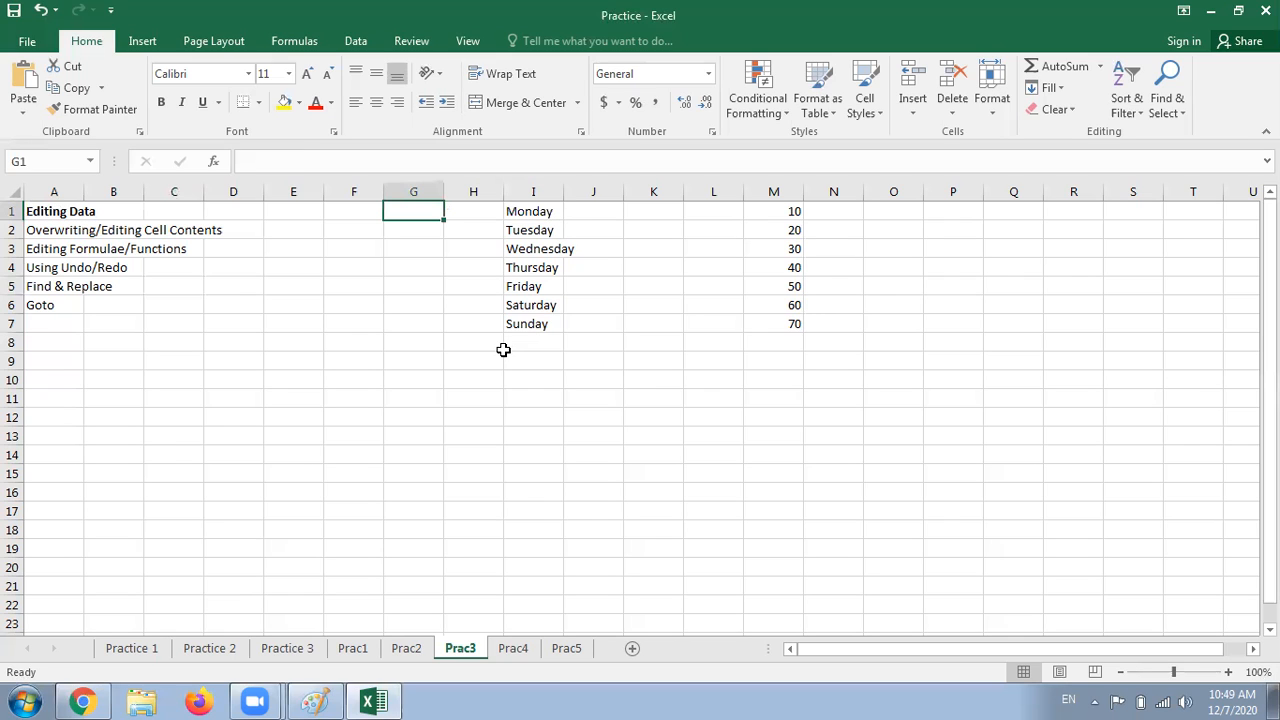
{"action": "type", "text": "F2"}
{"action": "key", "text": "Right"}
{"action": "key", "text": "Right"}
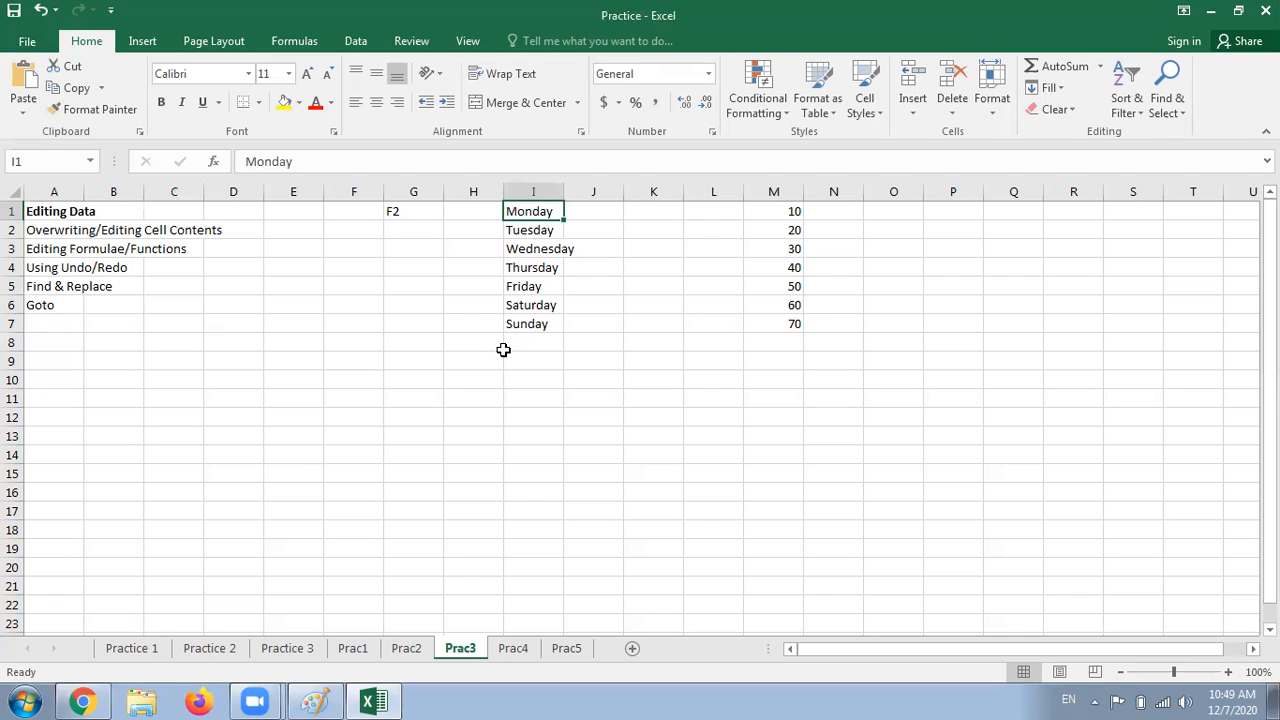
- Edit the existing text in cell I1 so that the day reads "Sunday"
{"action": "key", "text": "F2"}
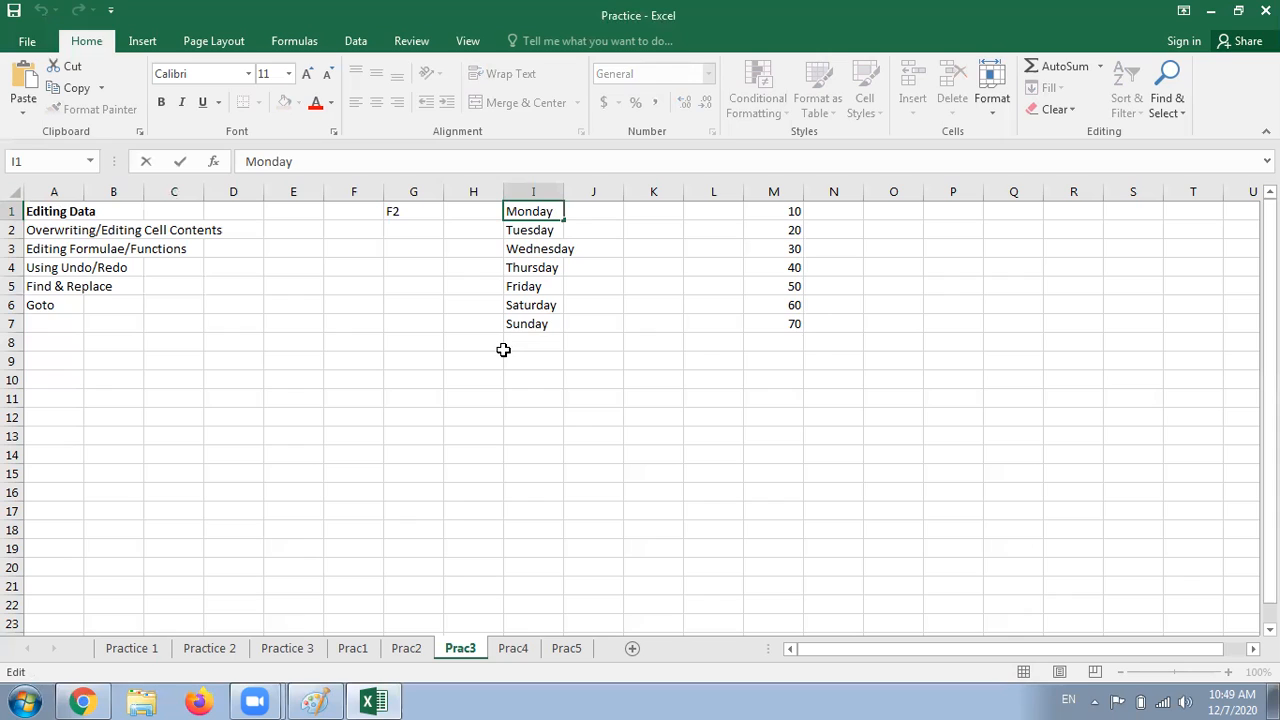
{"action": "key", "text": "Left"}
{"action": "key", "text": "Left"}
{"action": "key", "text": "Left"}
{"action": "key", "text": "BackSpace"}
{"action": "key", "text": "BackSpace"}
{"action": "key", "text": "BackSpace"}
{"action": "type", "text": "SU"}
{"action": "key", "text": "BackSpace"}
{"action": "type", "text": "un"}
{"action": "key", "text": "Return"}
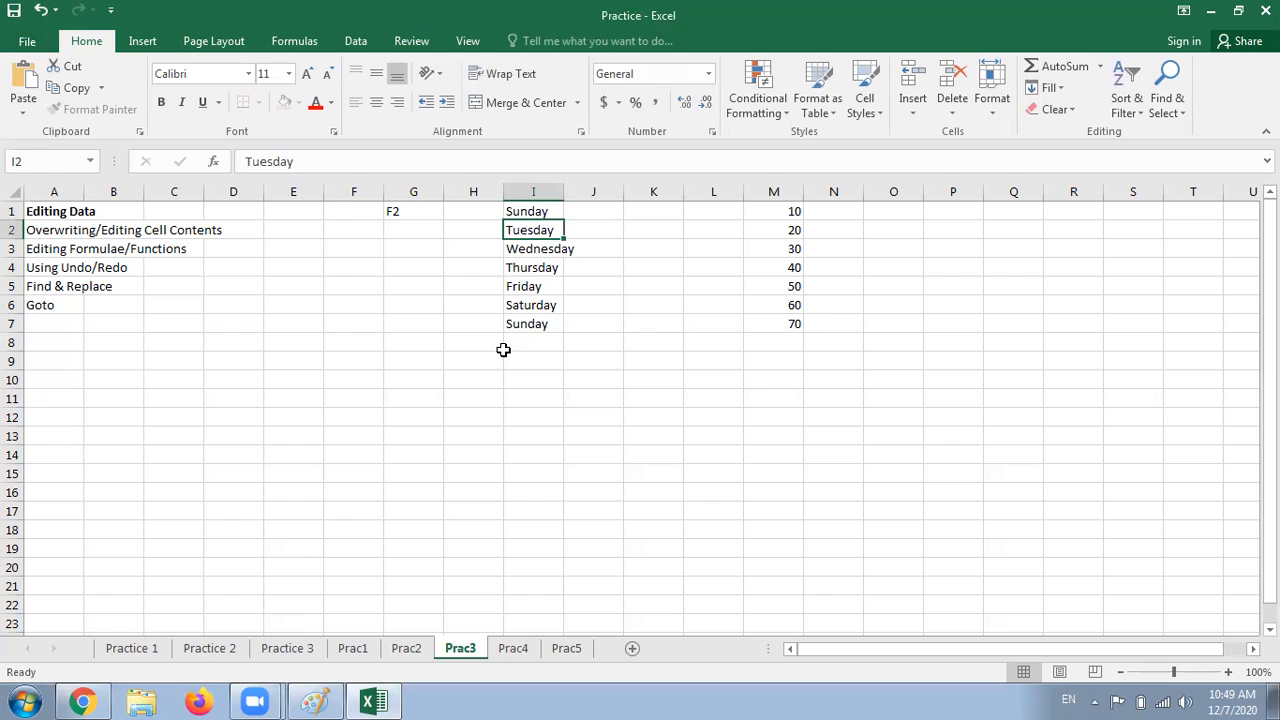
{"action": "key", "text": "Up"}
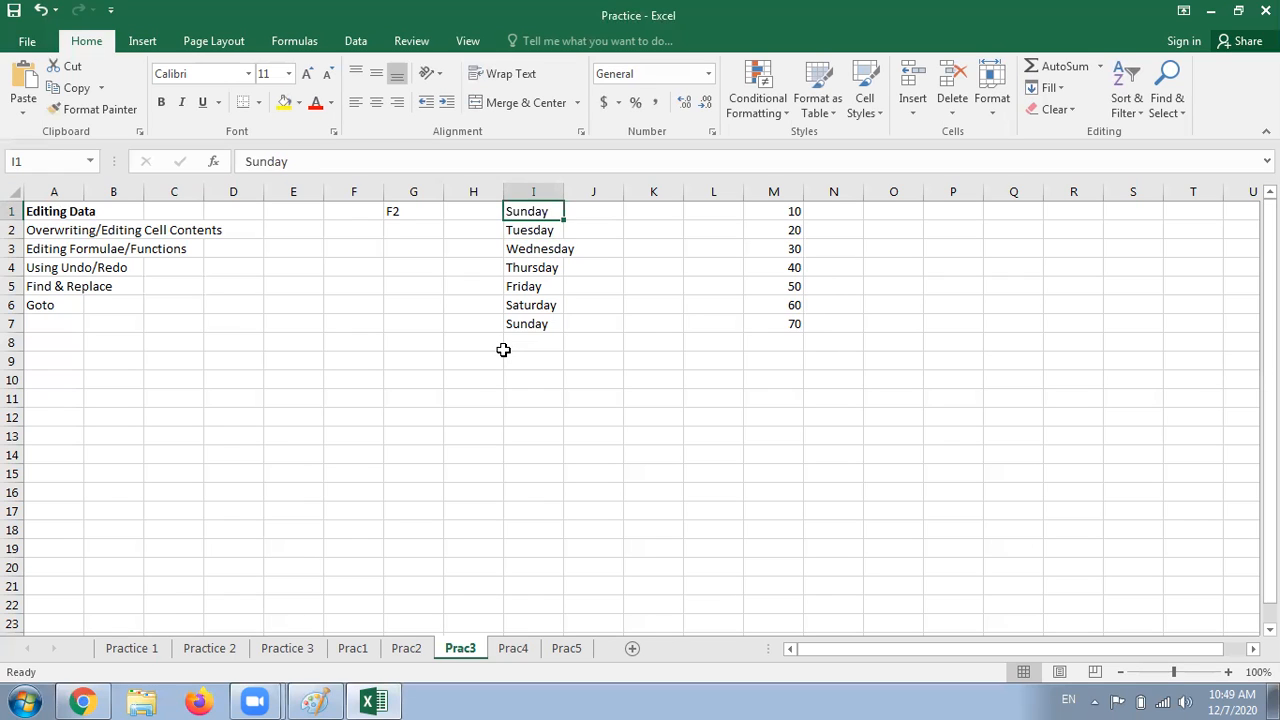
{"action": "key", "text": "Right"}
{"action": "key", "text": "Right"}
{"action": "key", "text": "Right"}
{"action": "key", "text": "Right"}
{"action": "key", "text": "Right"}
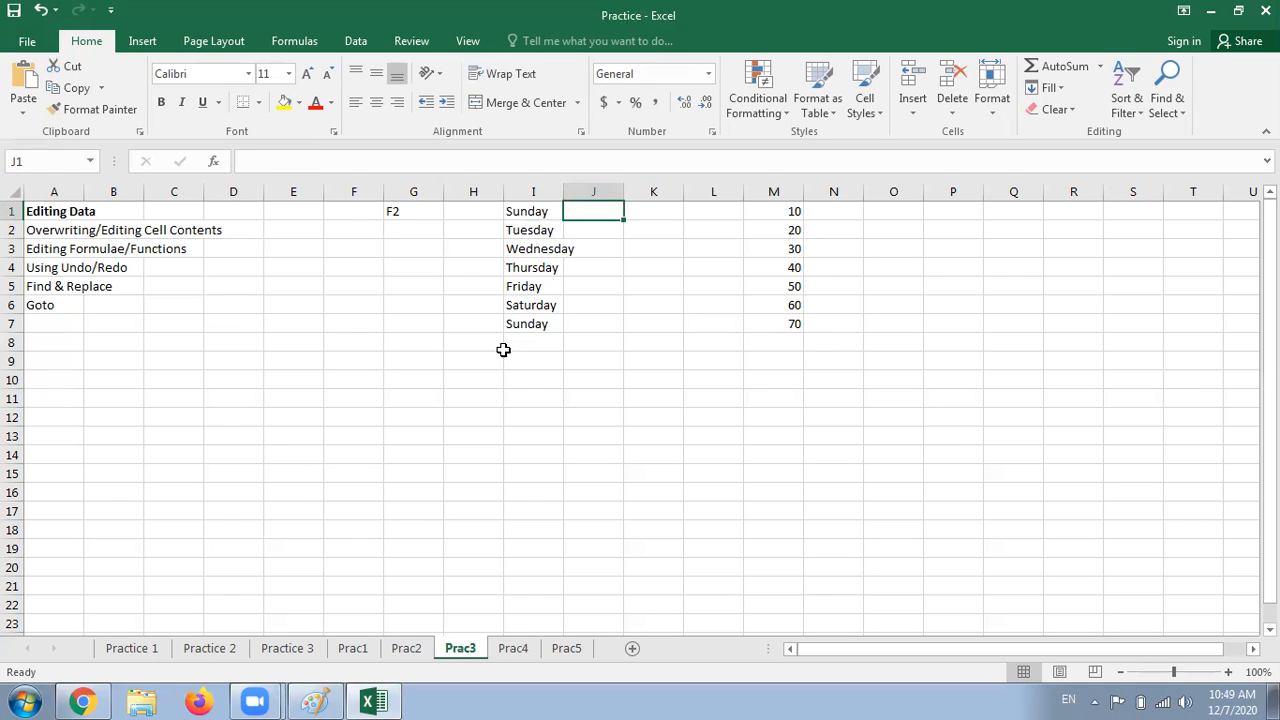
{"action": "key", "text": "Left"}
{"action": "key", "text": "Left"}
{"action": "key", "text": "Left"}
{"action": "key", "text": "Left"}
{"action": "key", "text": "Left"}
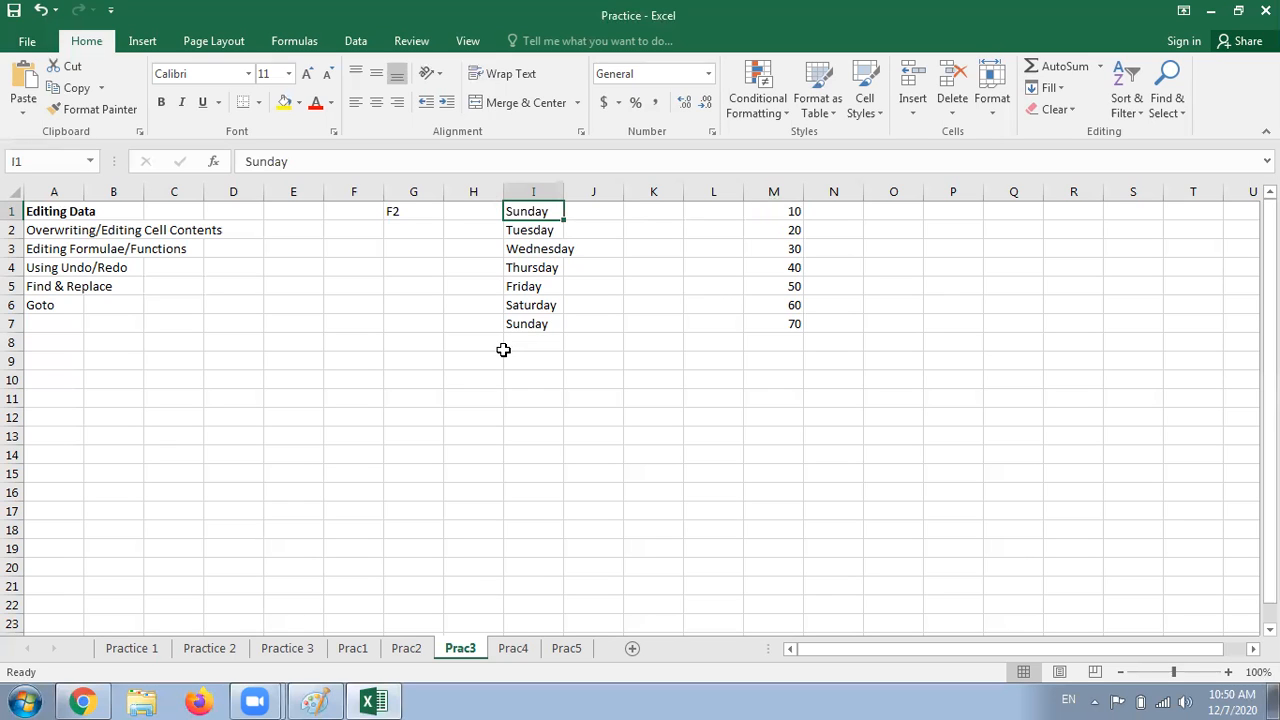
- Select the numbers in the range M1:M7
{"action": "key", "text": "Right"}
{"action": "key", "text": "Right"}
{"action": "key", "text": "Right"}
{"action": "key", "text": "Right"}
{"action": "key", "text": "Right"}
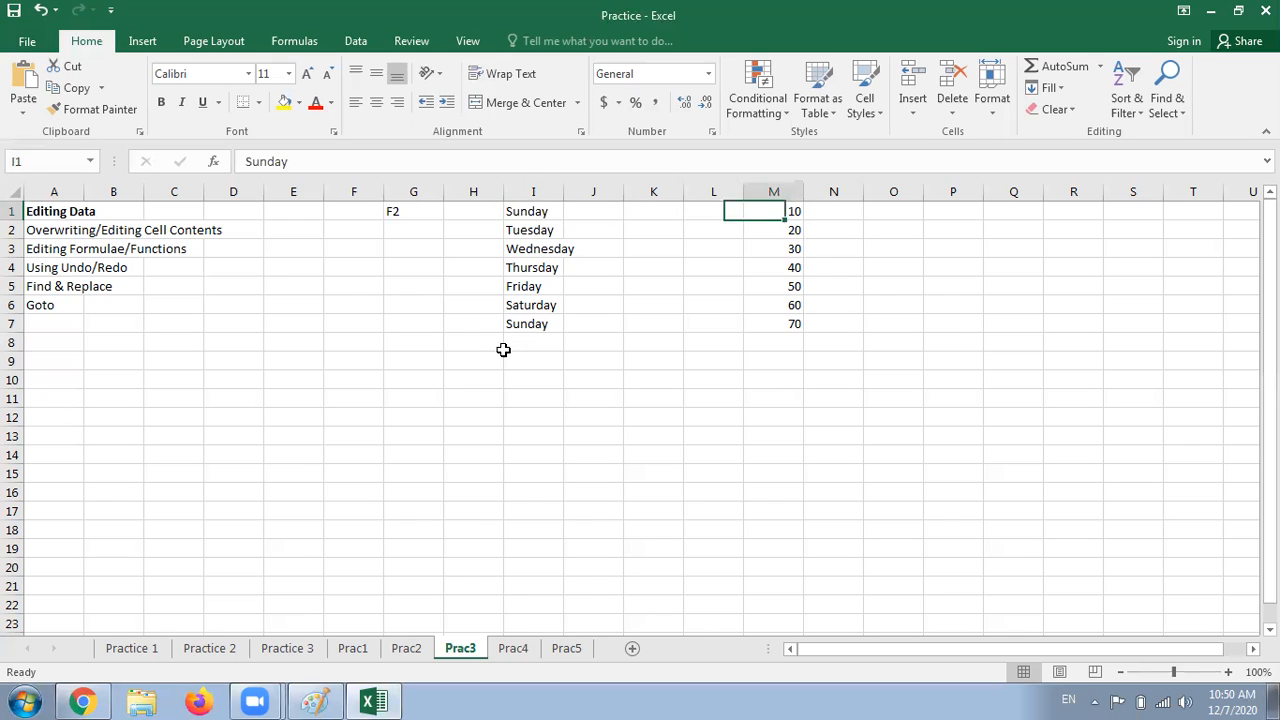
{"action": "key", "text": "Left"}
{"action": "key", "text": "shift+Down"}
{"action": "key", "text": "shift+Down"}
{"action": "key", "text": "shift+Down"}
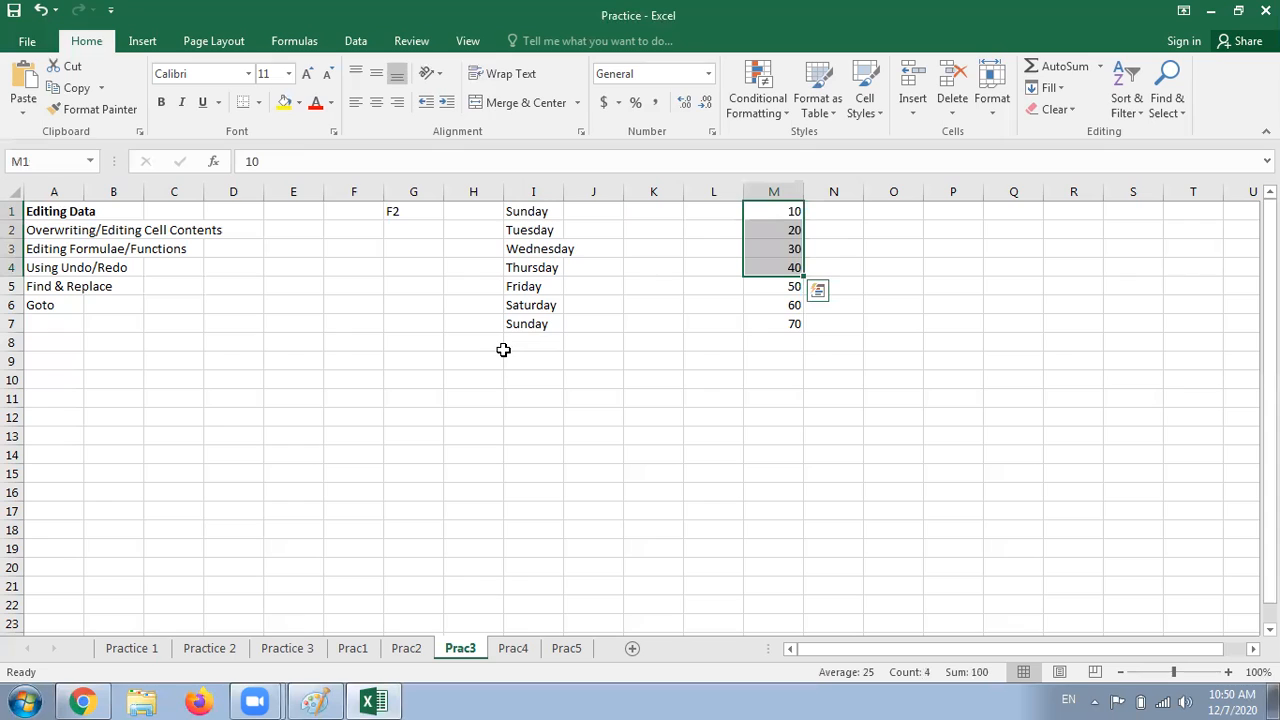
{"action": "key", "text": "shift+Down"}
{"action": "key", "text": "shift+Down"}
{"action": "key", "text": "shift+Down"}
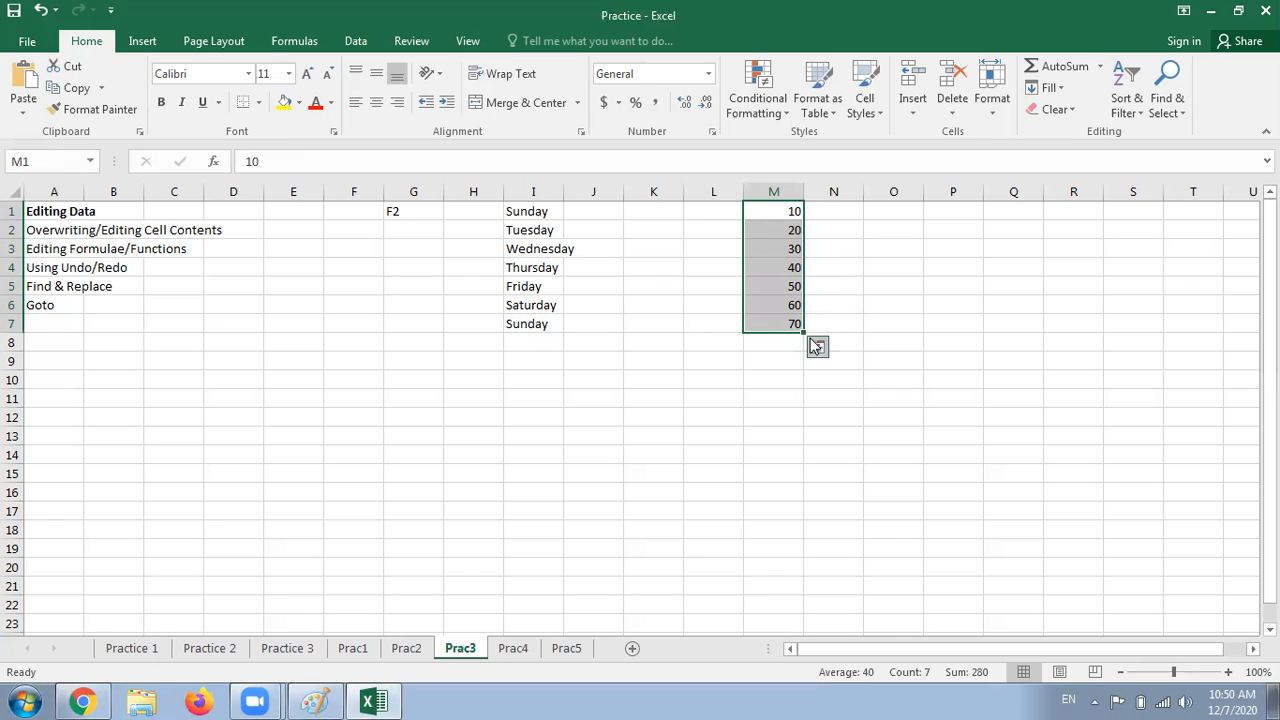
- Total the range M1:M7 in cell M8 with AutoSum and make the total bold
{"action": "left_click", "coordinate": [756, 419]}
{"action": "left_click_drag", "start_coordinate": [782, 211], "coordinate": [786, 325]}
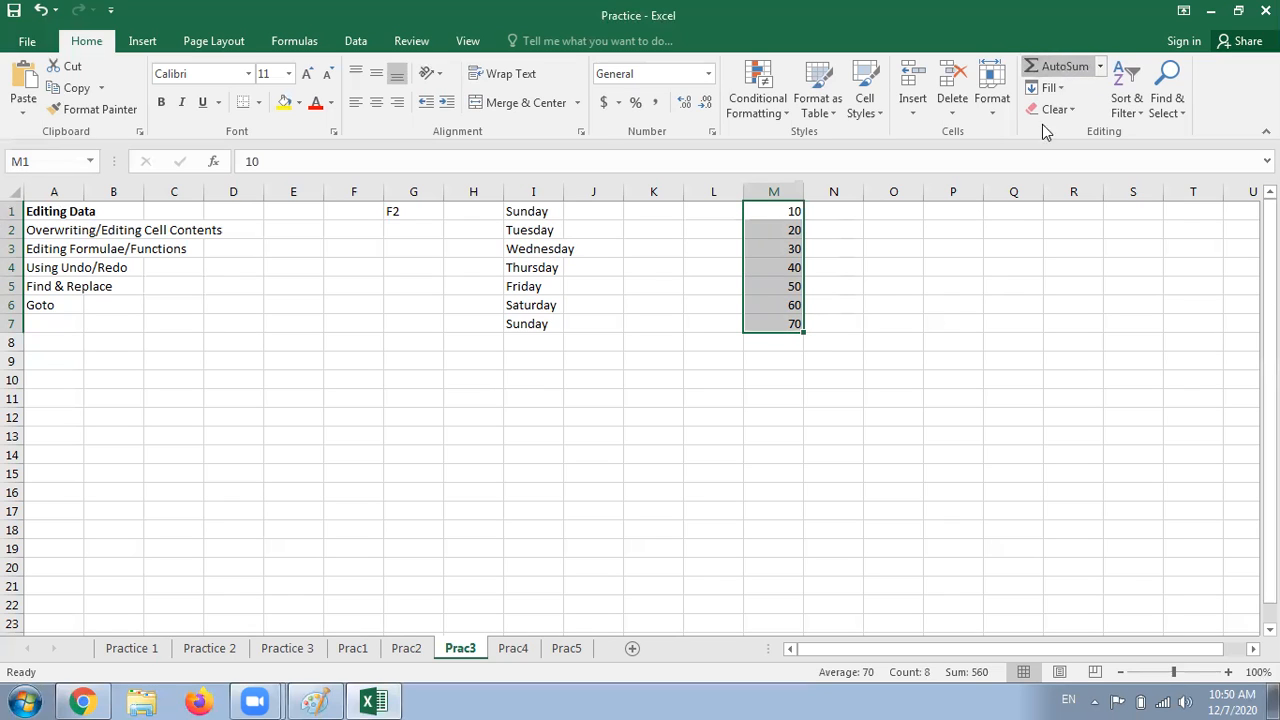
{"action": "left_click", "coordinate": [1066, 70]}
{"action": "left_click", "coordinate": [888, 343]}
{"action": "left_click", "coordinate": [805, 343]}
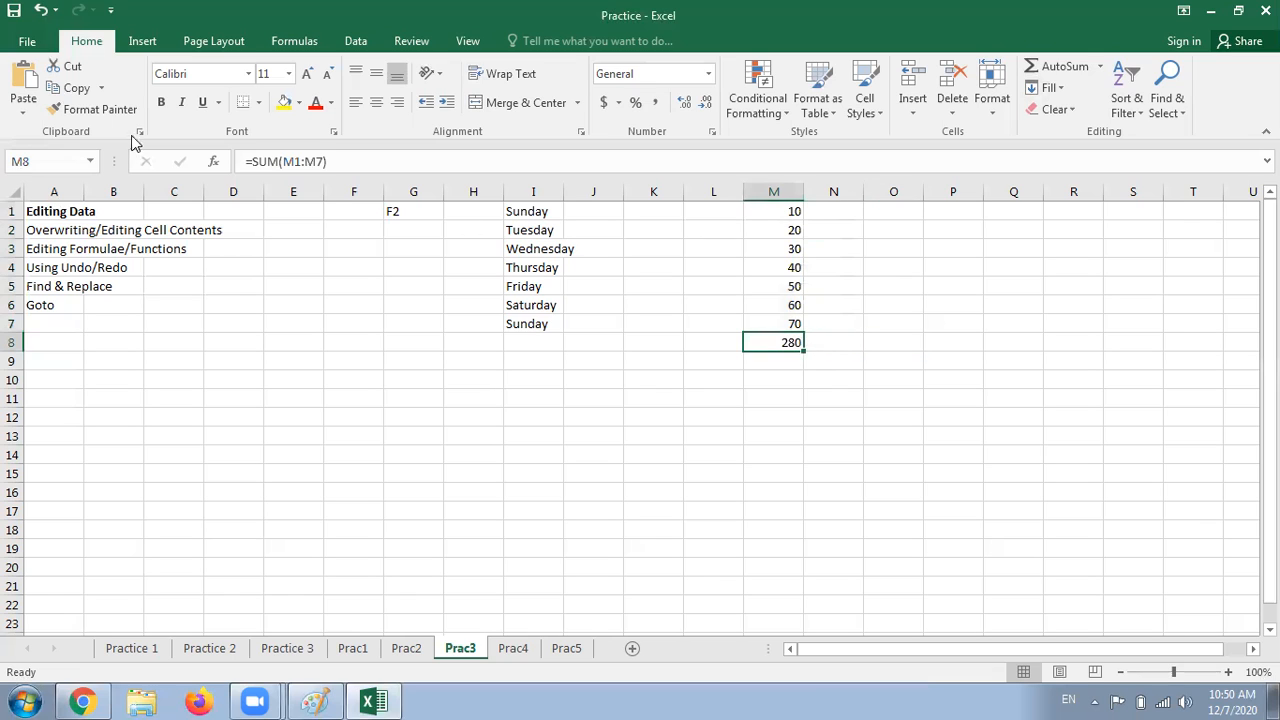
{"action": "left_click", "coordinate": [161, 103]}
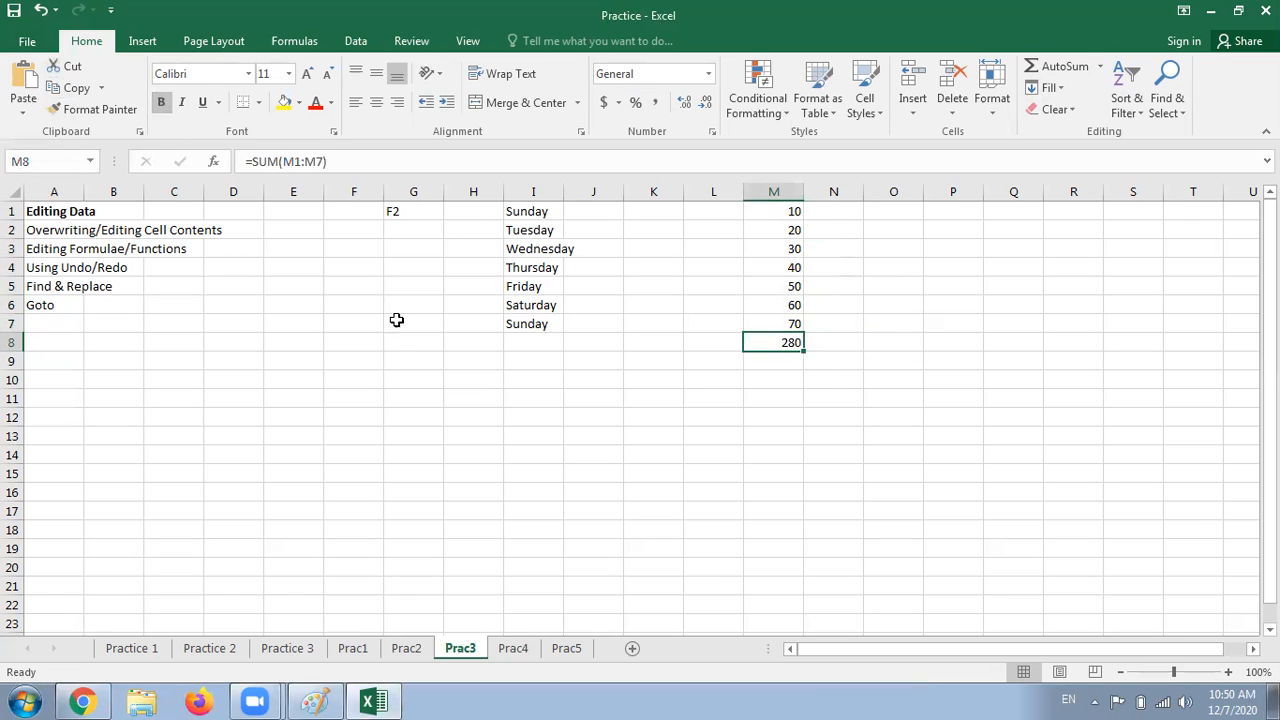
{"action": "left_click", "coordinate": [523, 365]}
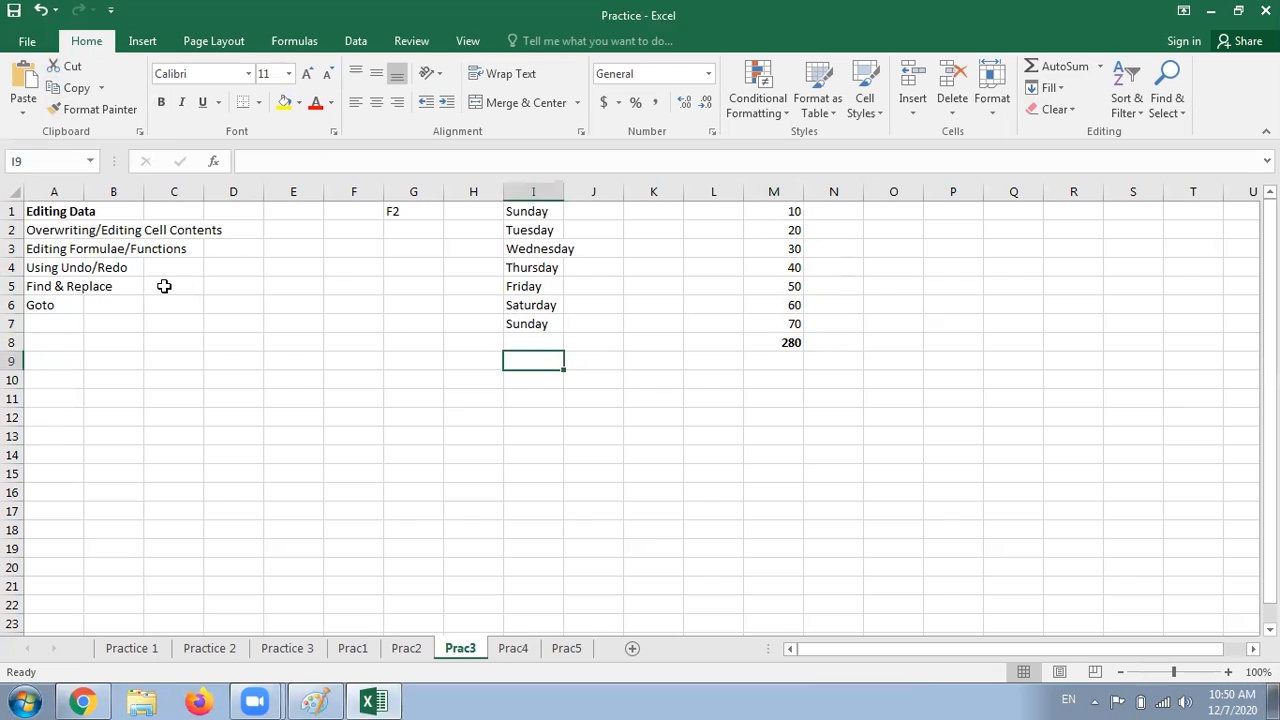
- Enter the formula =m1+m2+m3+m4+m5+m6+m7 in cell O4
{"action": "left_click", "coordinate": [884, 268]}
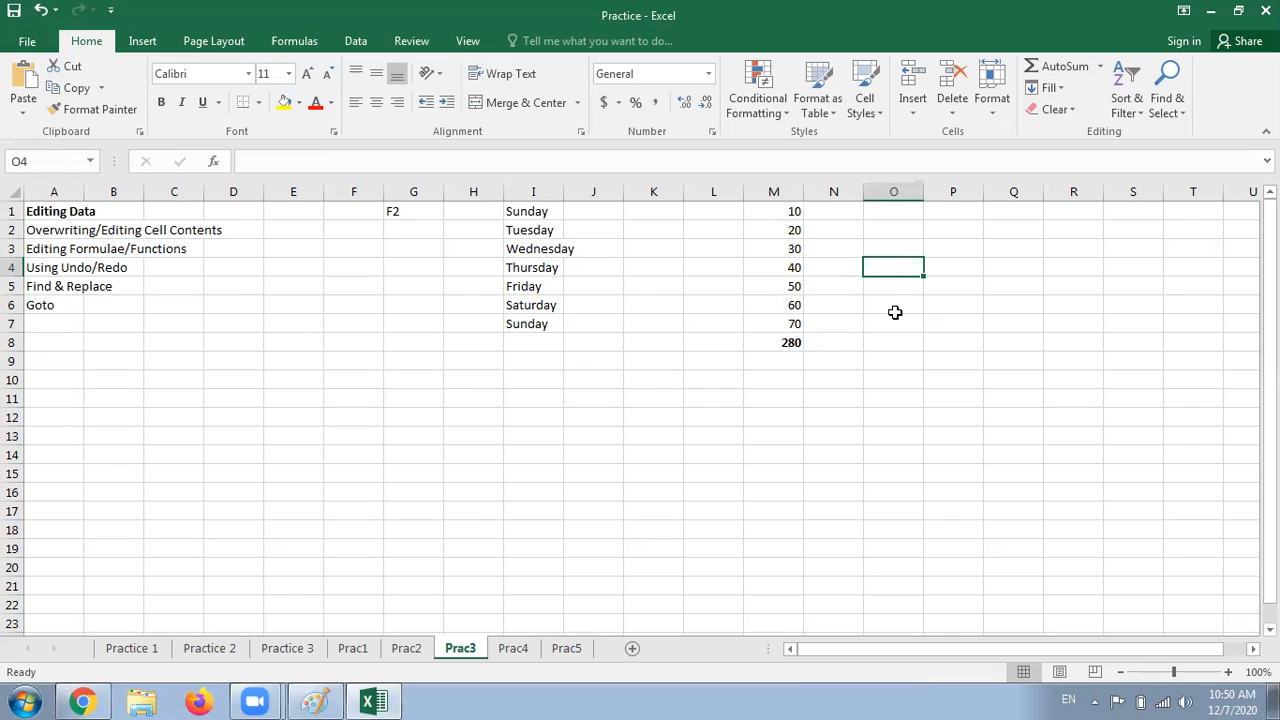
{"action": "type", "text": "="}
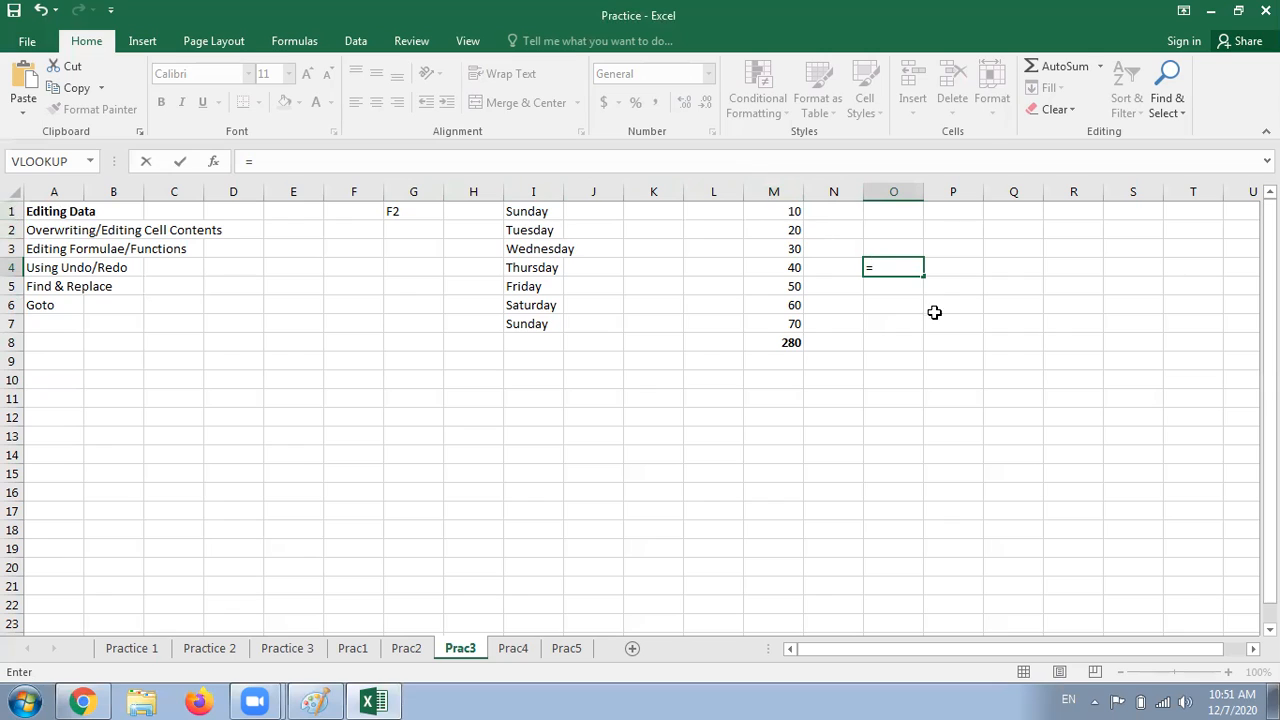
{"action": "type", "text": "m1"}
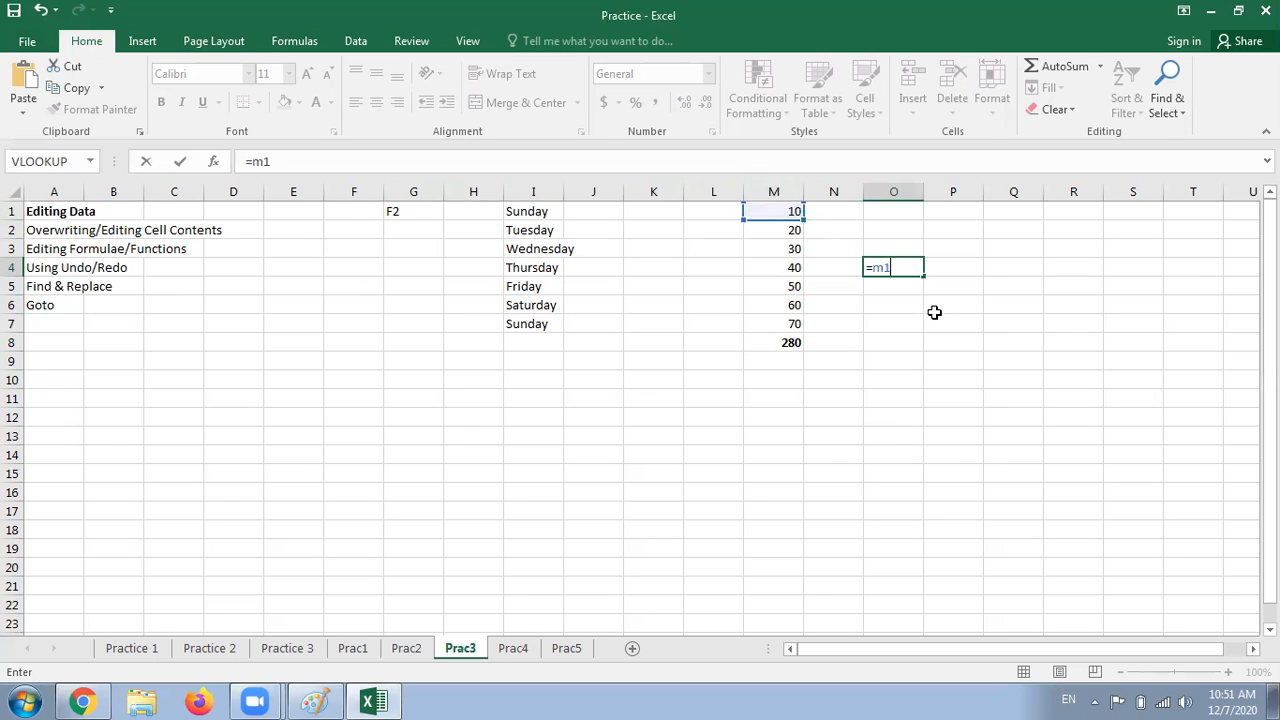
{"action": "type", "text": "+m"}
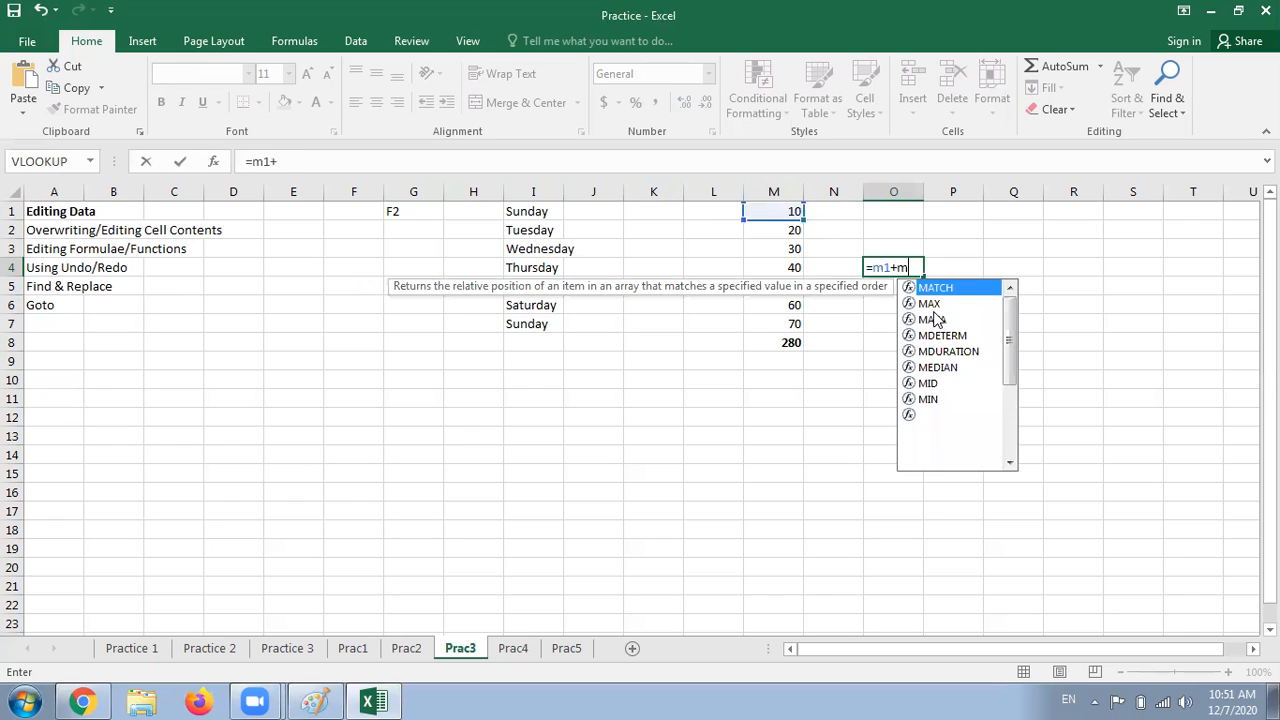
{"action": "type", "text": "2+m3"}
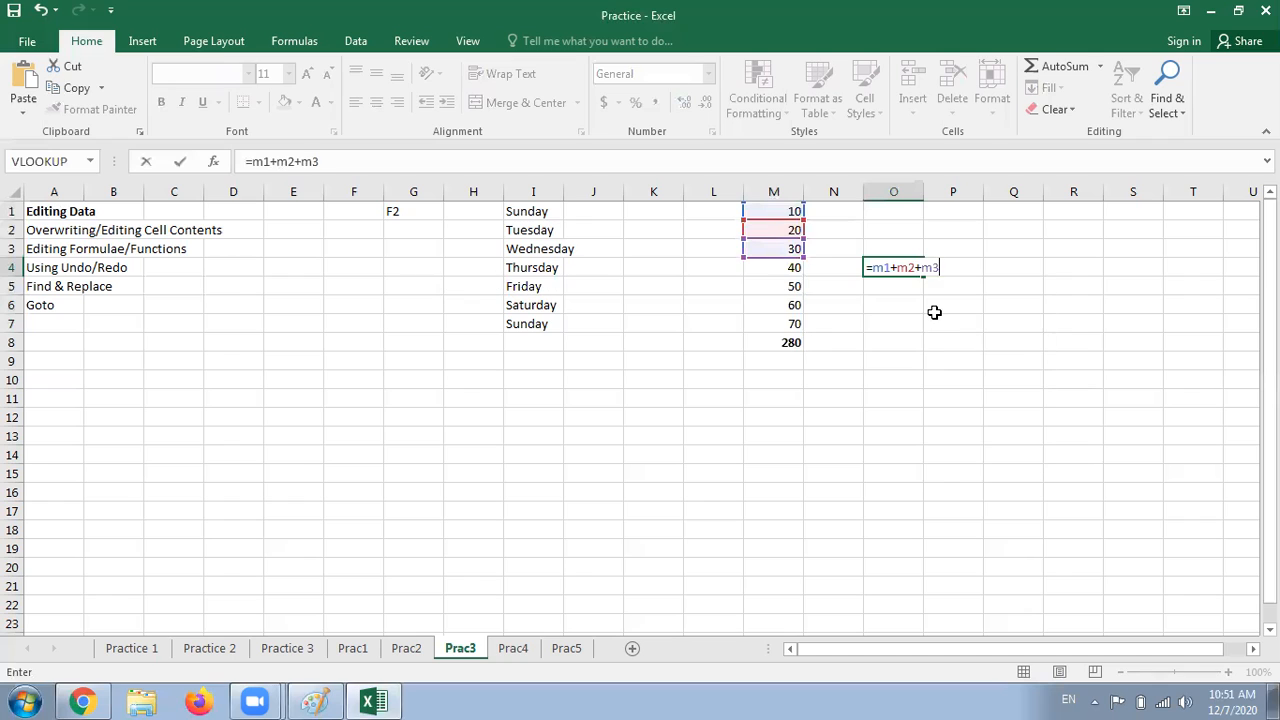
{"action": "type", "text": "+m"}
{"action": "type", "text": "4"}
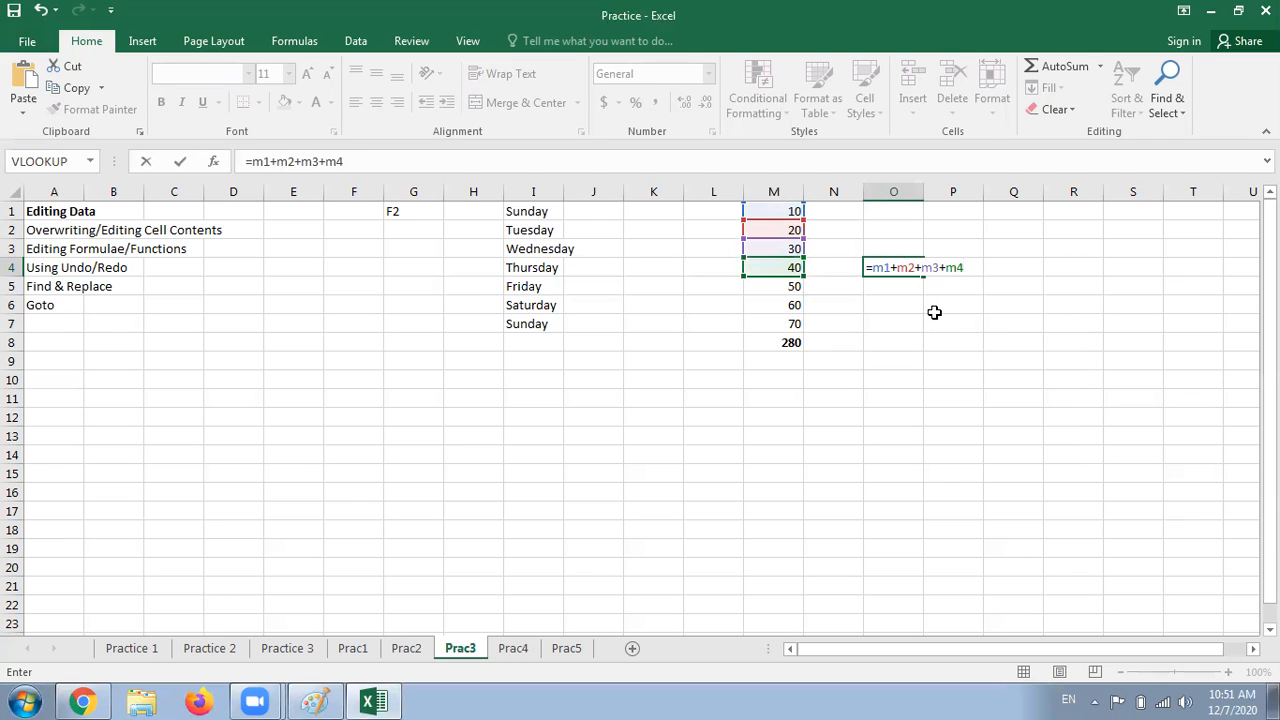
{"action": "type", "text": "+m"}
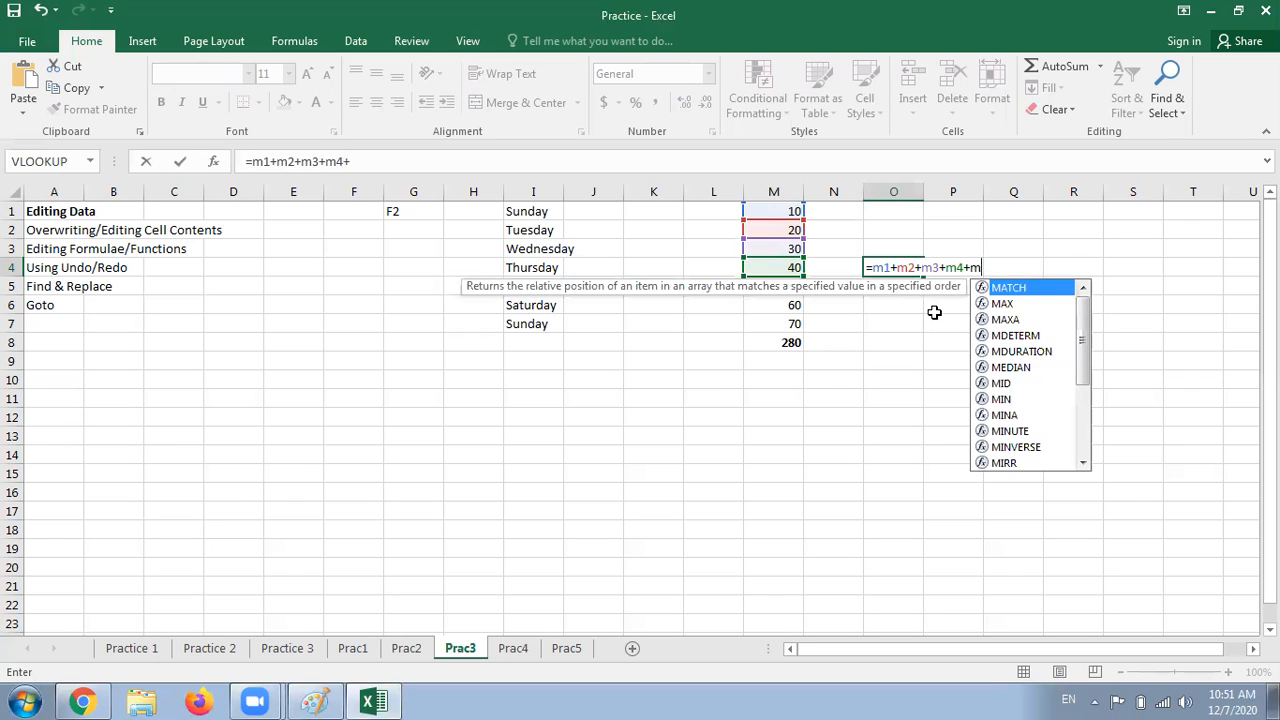
{"action": "type", "text": "5+"}
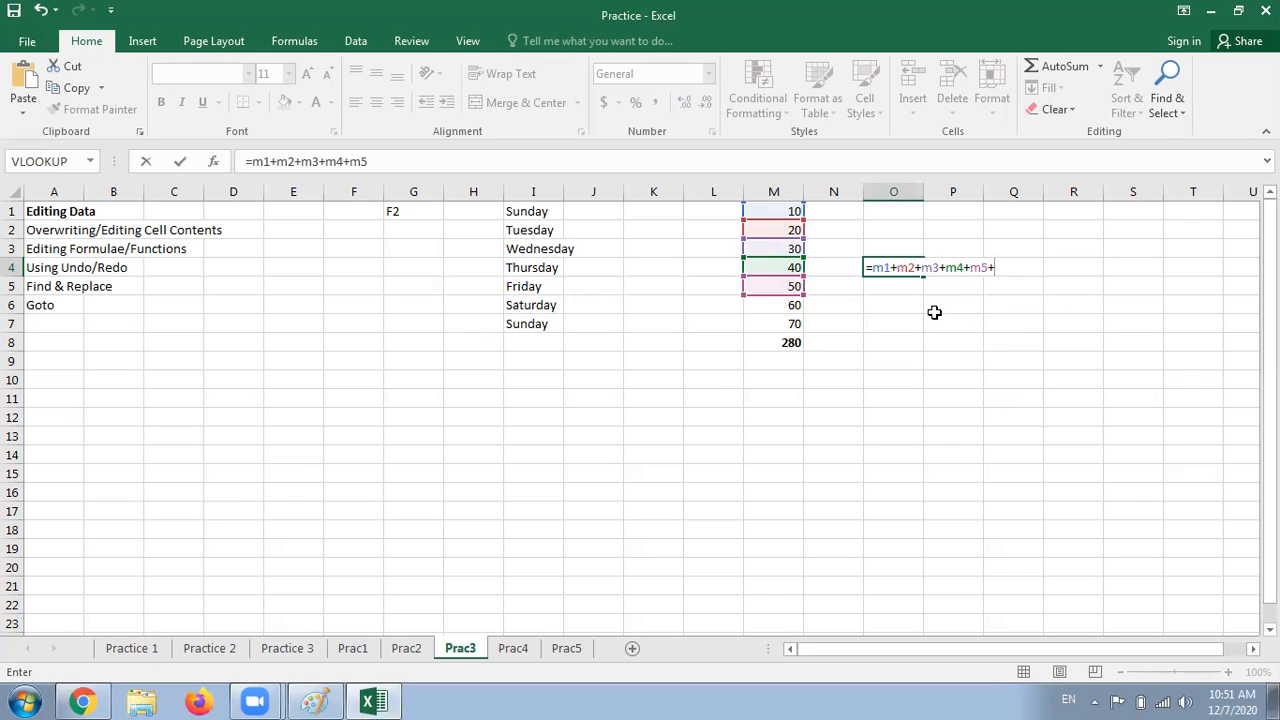
{"action": "type", "text": "m6"}
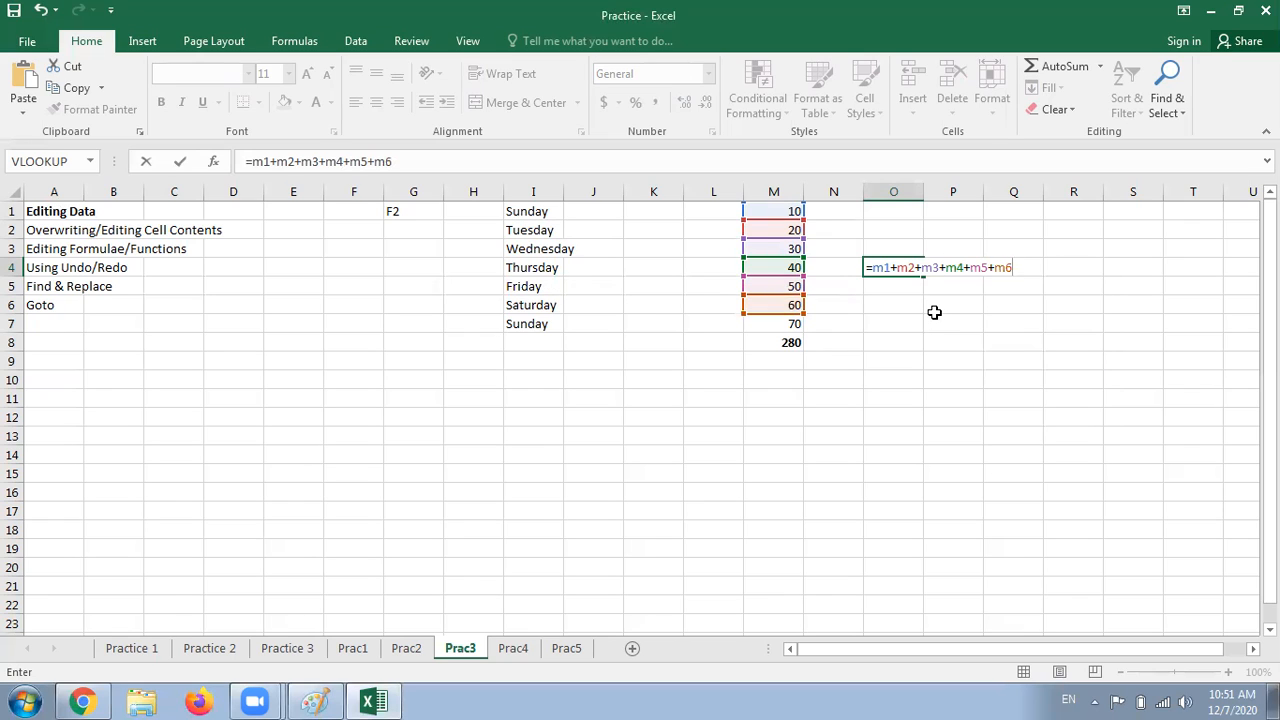
{"action": "type", "text": "+m"}
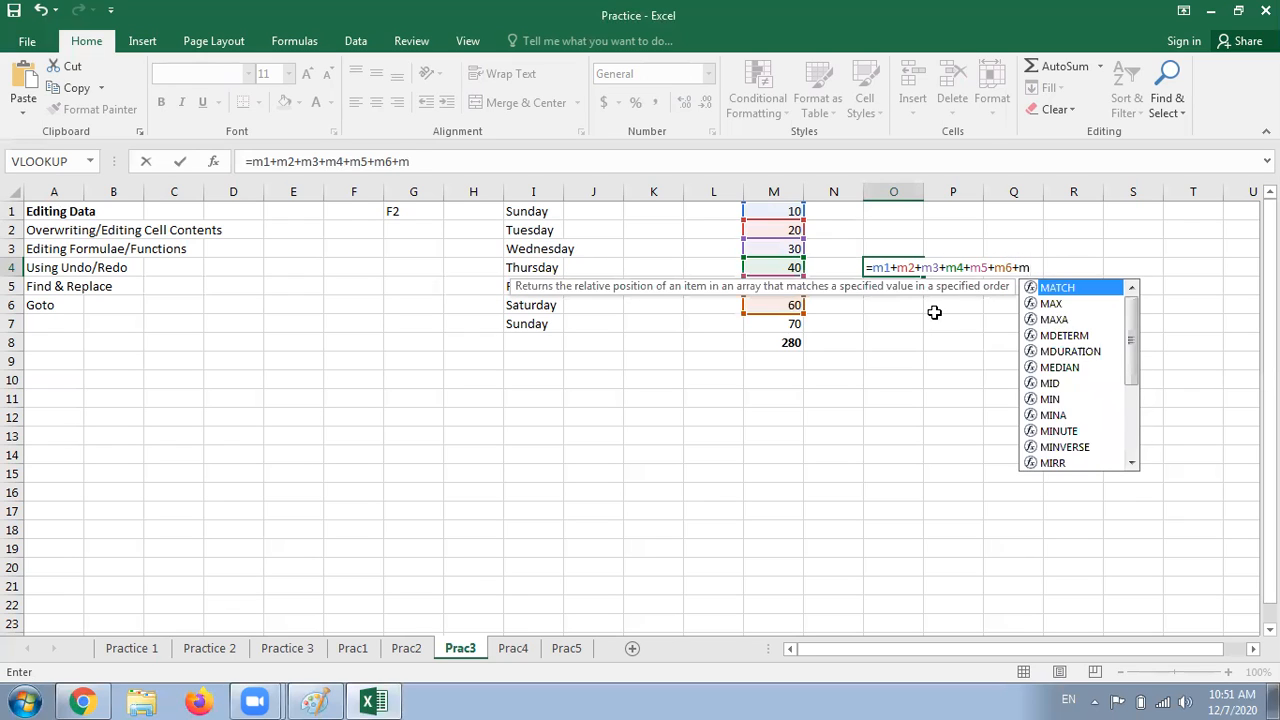
{"action": "type", "text": "7"}
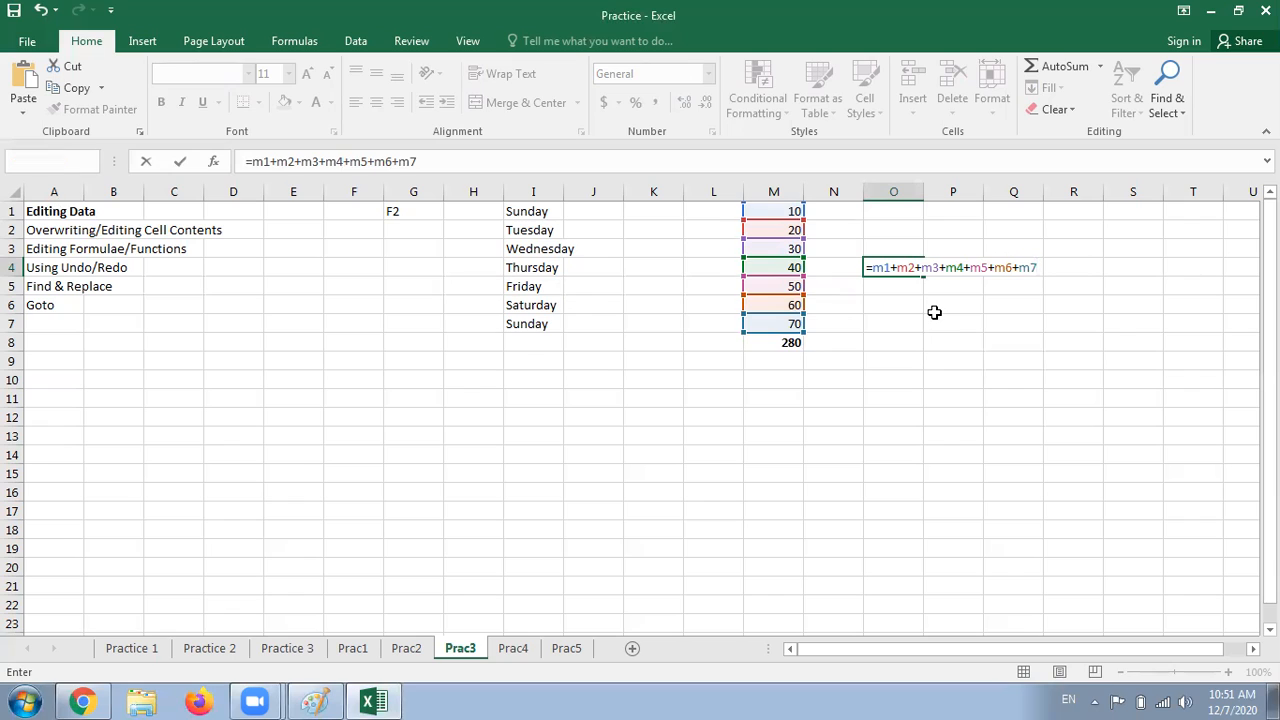
{"action": "key", "text": "Return"}
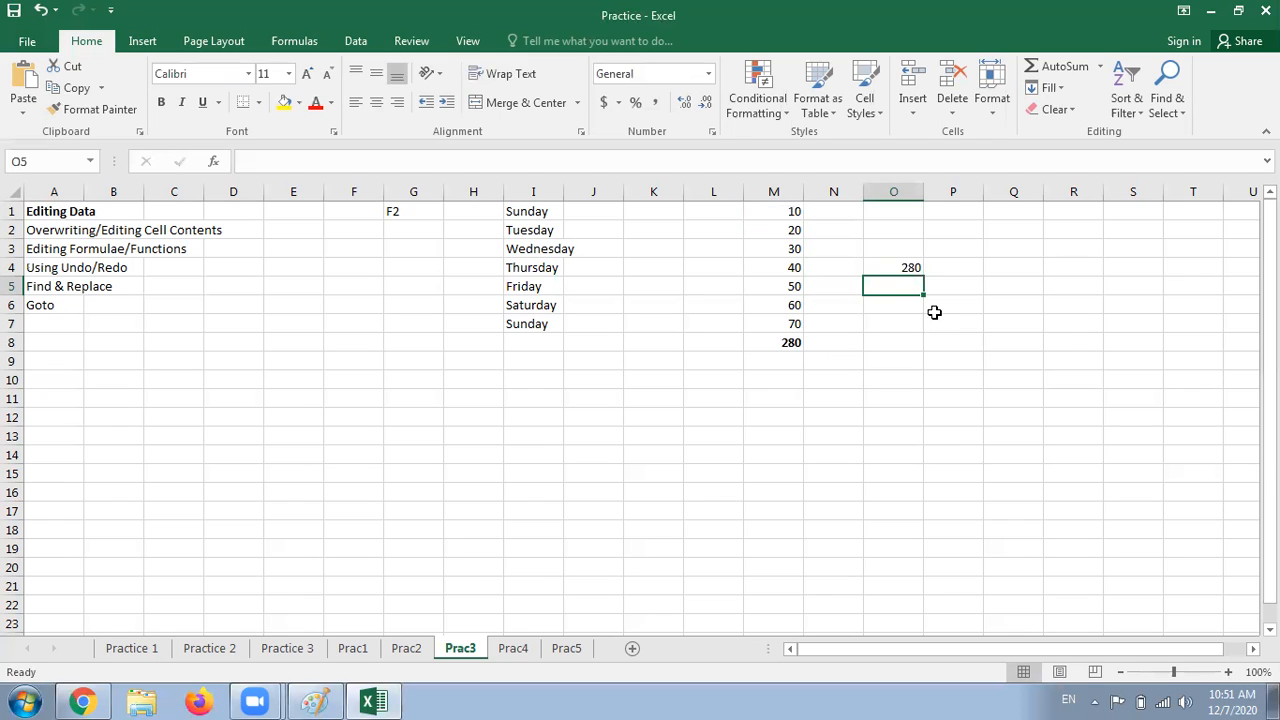
- Enter the note "ctrl+~" in cell K13
{"action": "left_click", "coordinate": [640, 436]}
{"action": "type", "text": "ct"}
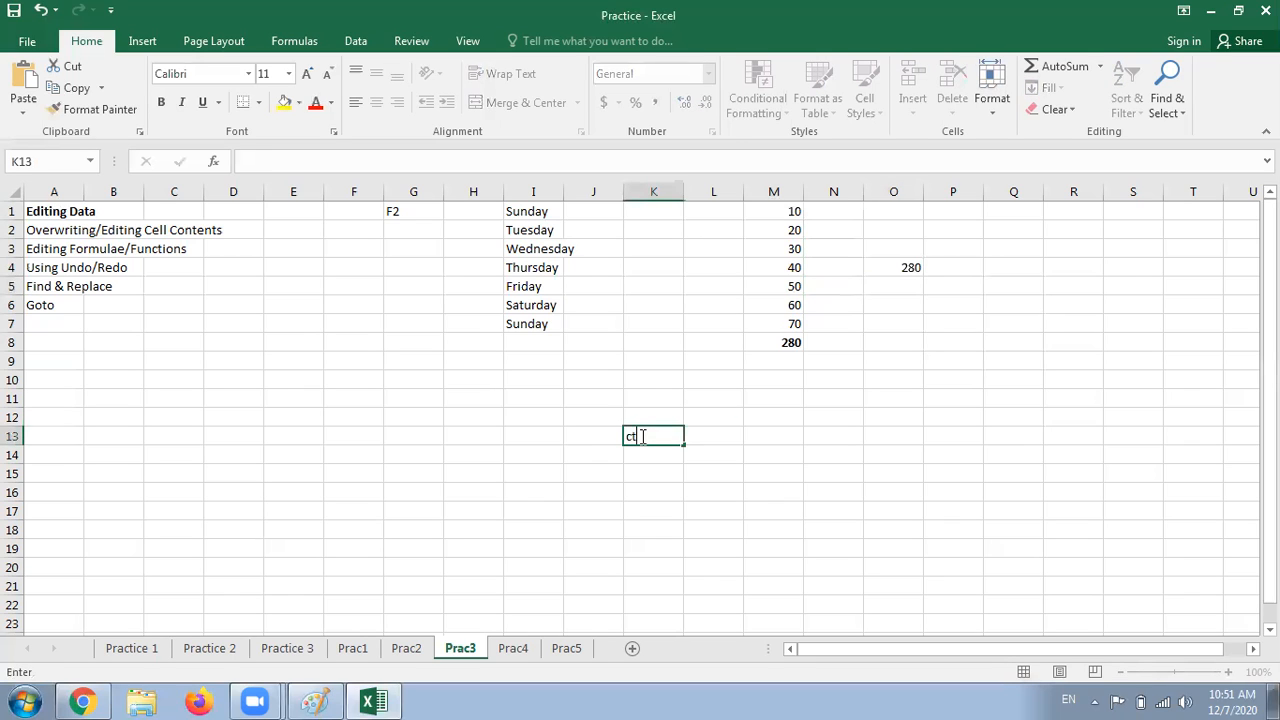
{"action": "type", "text": "rl"}
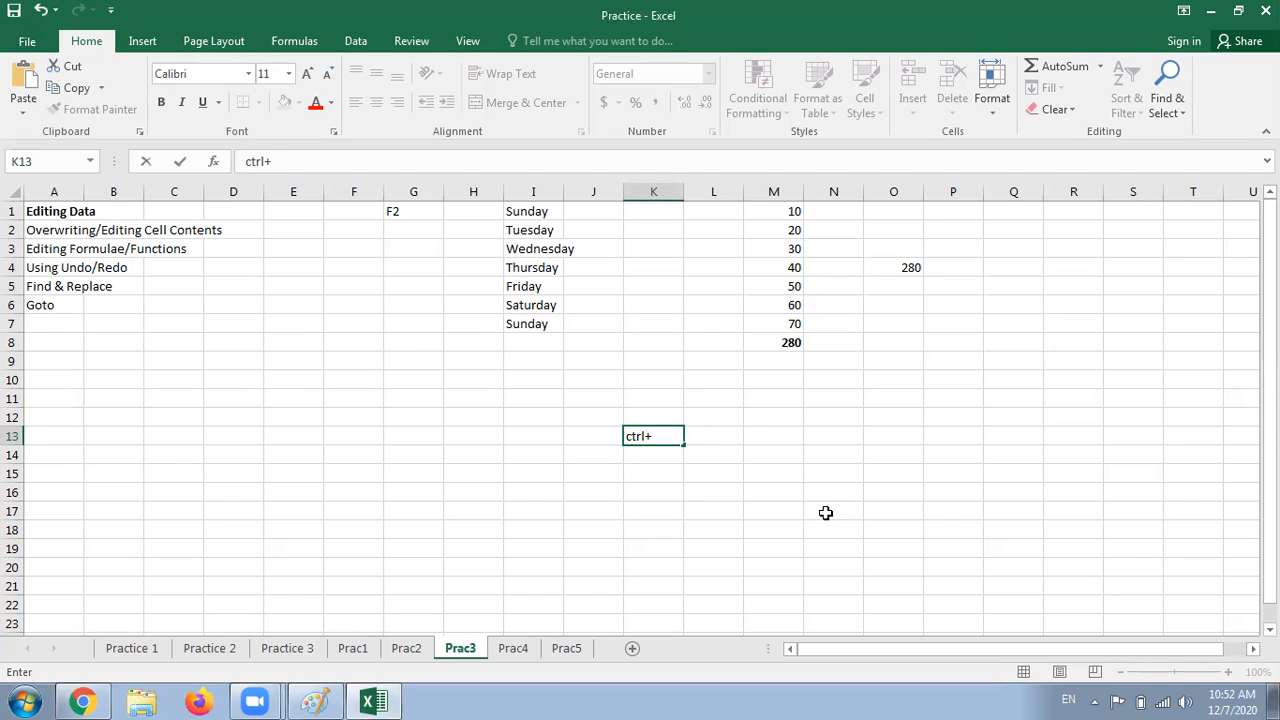
{"action": "type", "text": "+~"}
{"action": "left_click", "coordinate": [792, 508]}
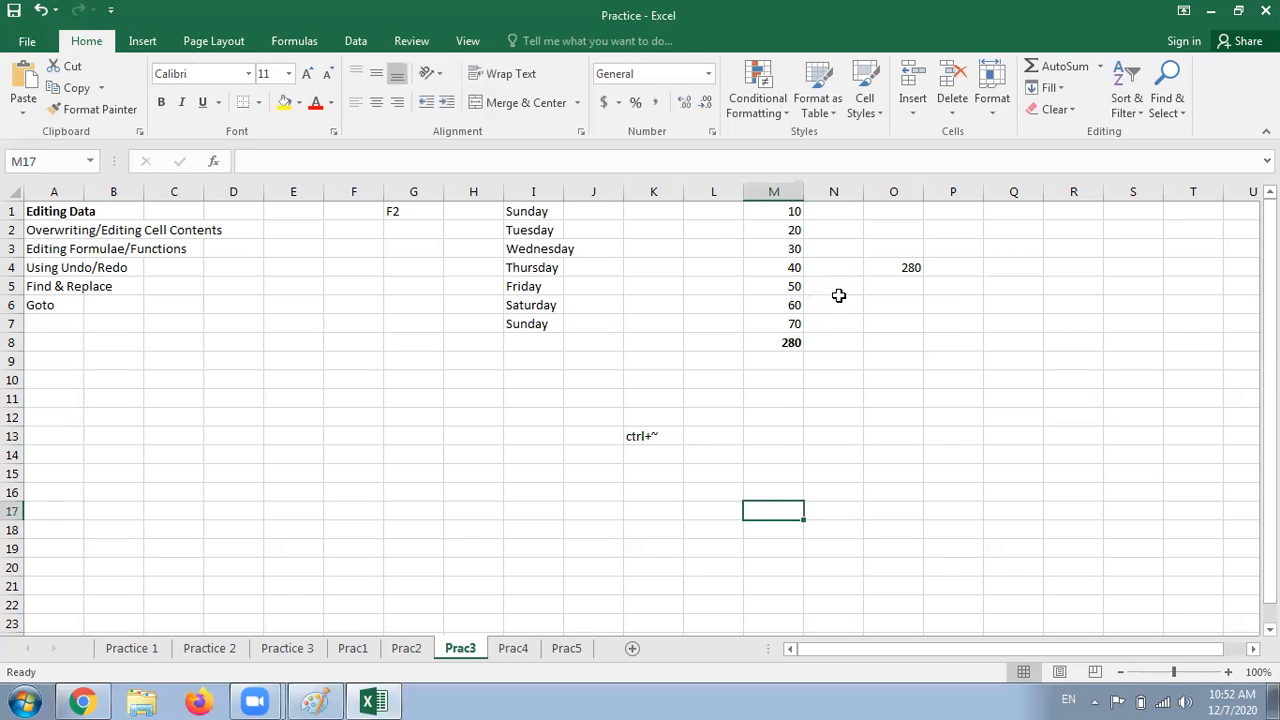
- Show the sheet's formulas instead of values, examine those in M8 and O4, and return to the value display
{"action": "left_click", "coordinate": [870, 287]}
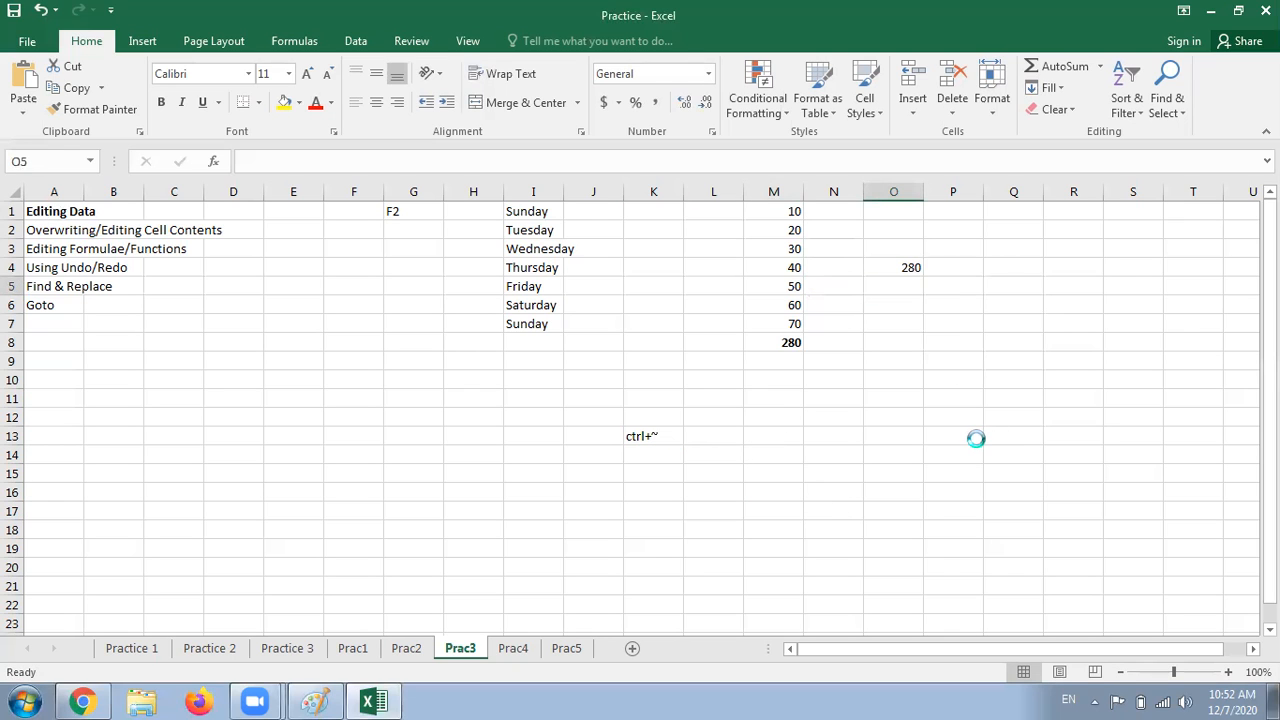
{"action": "key", "text": "ctrl+grave"}
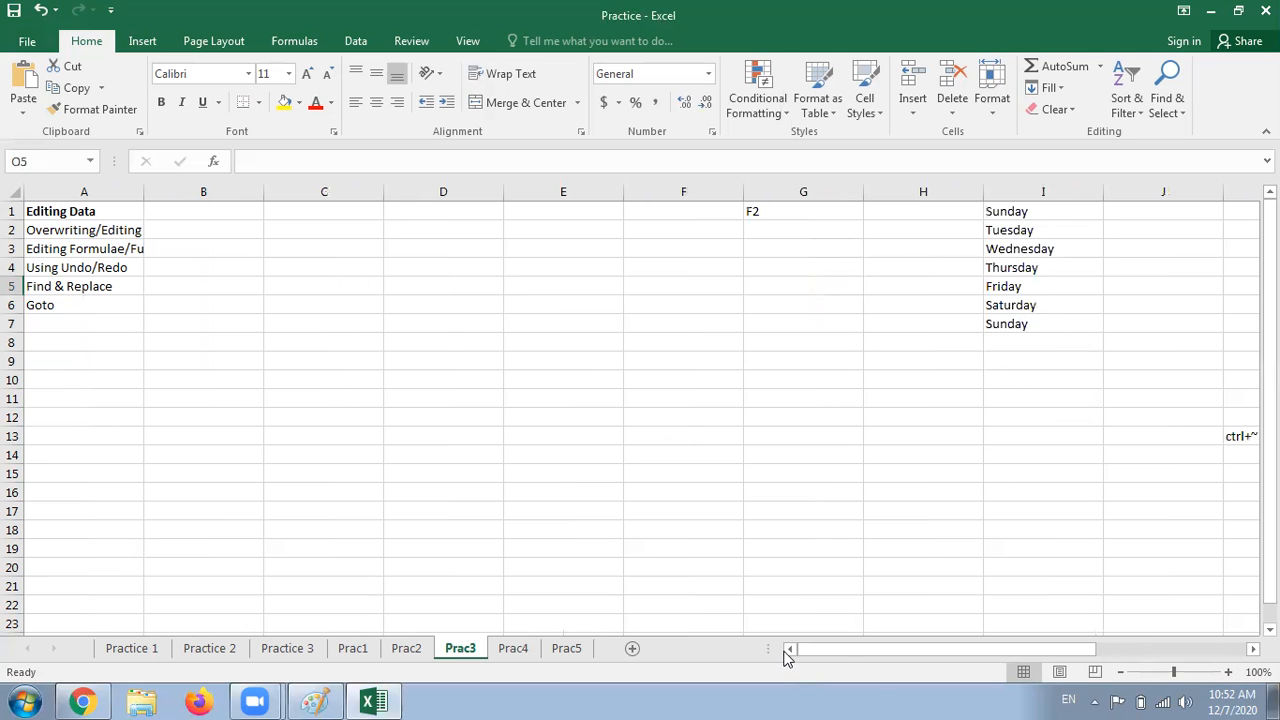
{"action": "left_click_drag", "start_coordinate": [847, 648], "coordinate": [1051, 648]}
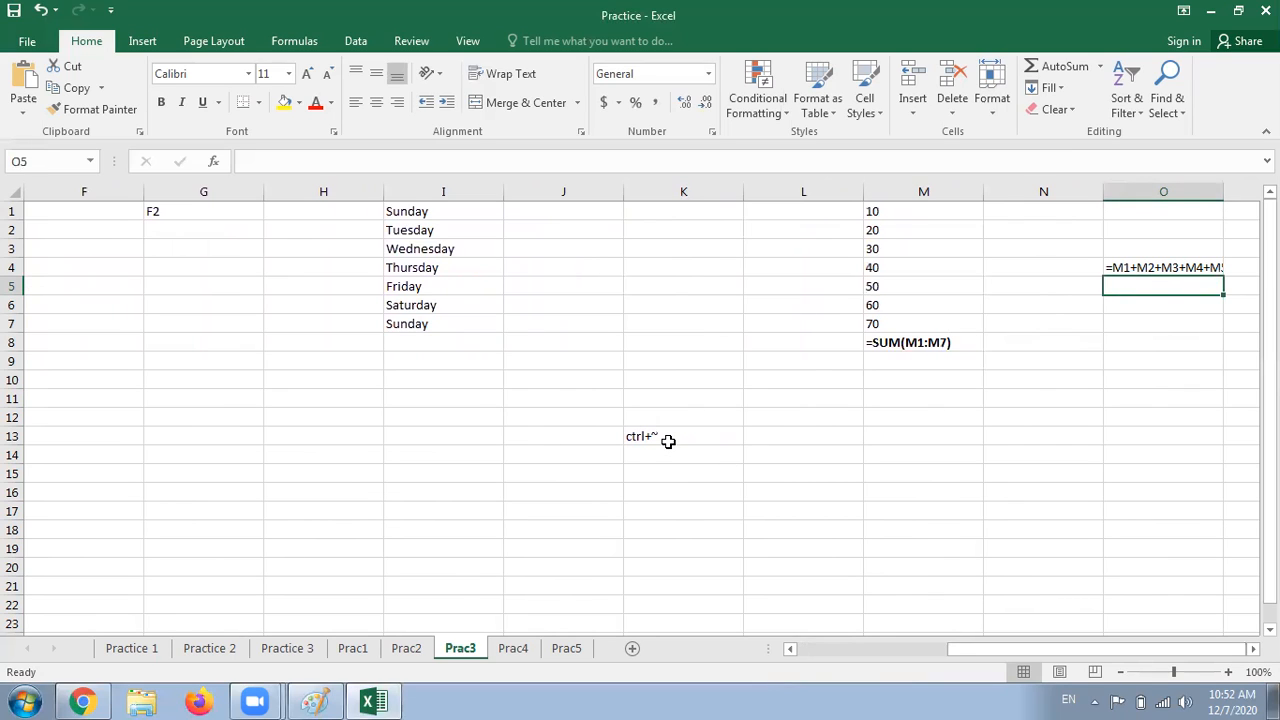
{"action": "key", "text": "ctrl+grave"}
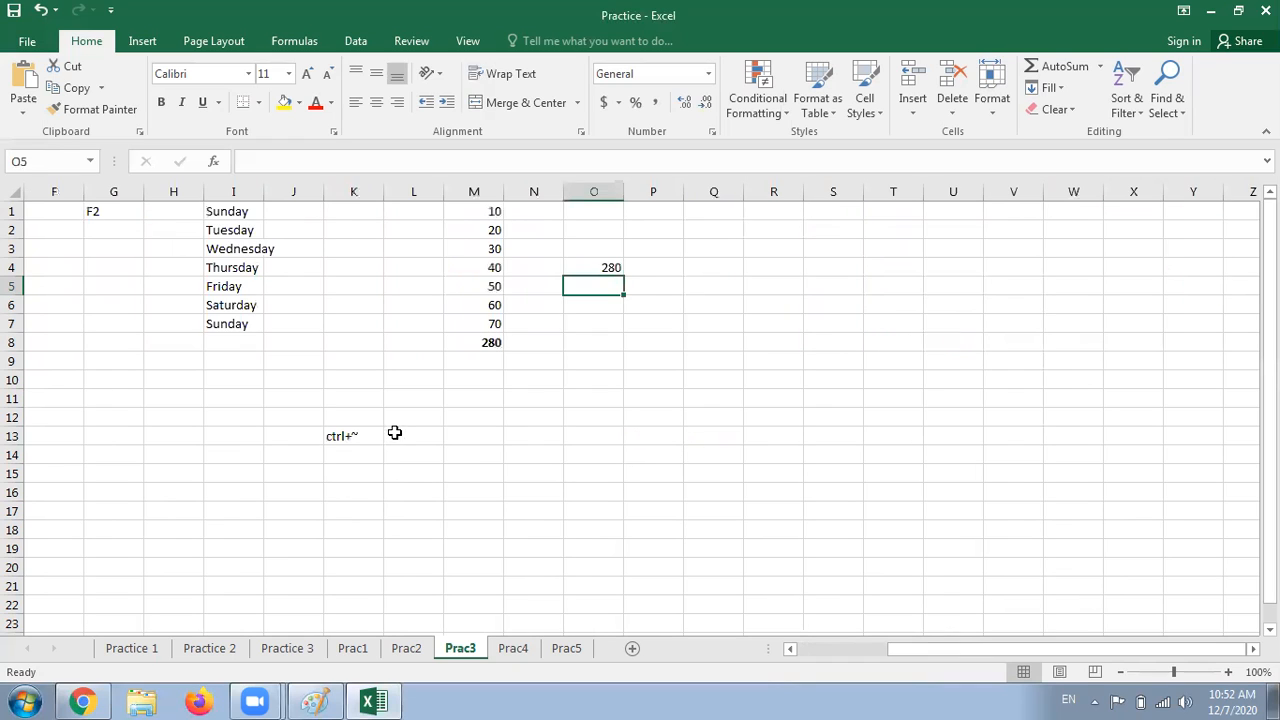
- Enter the note "Tilde" in cell L13, beside the ctrl+~ note
{"action": "left_click", "coordinate": [395, 433]}
{"action": "type", "text": "Tilde"}
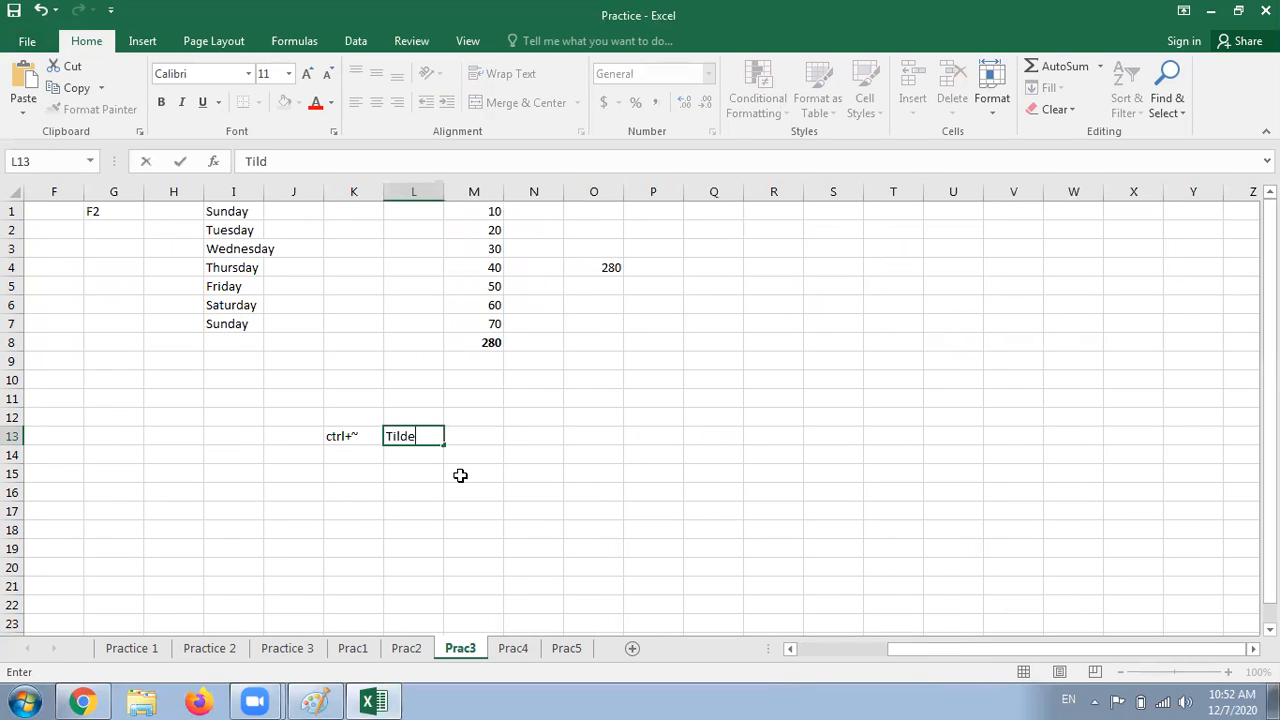
{"action": "left_click", "coordinate": [508, 498]}
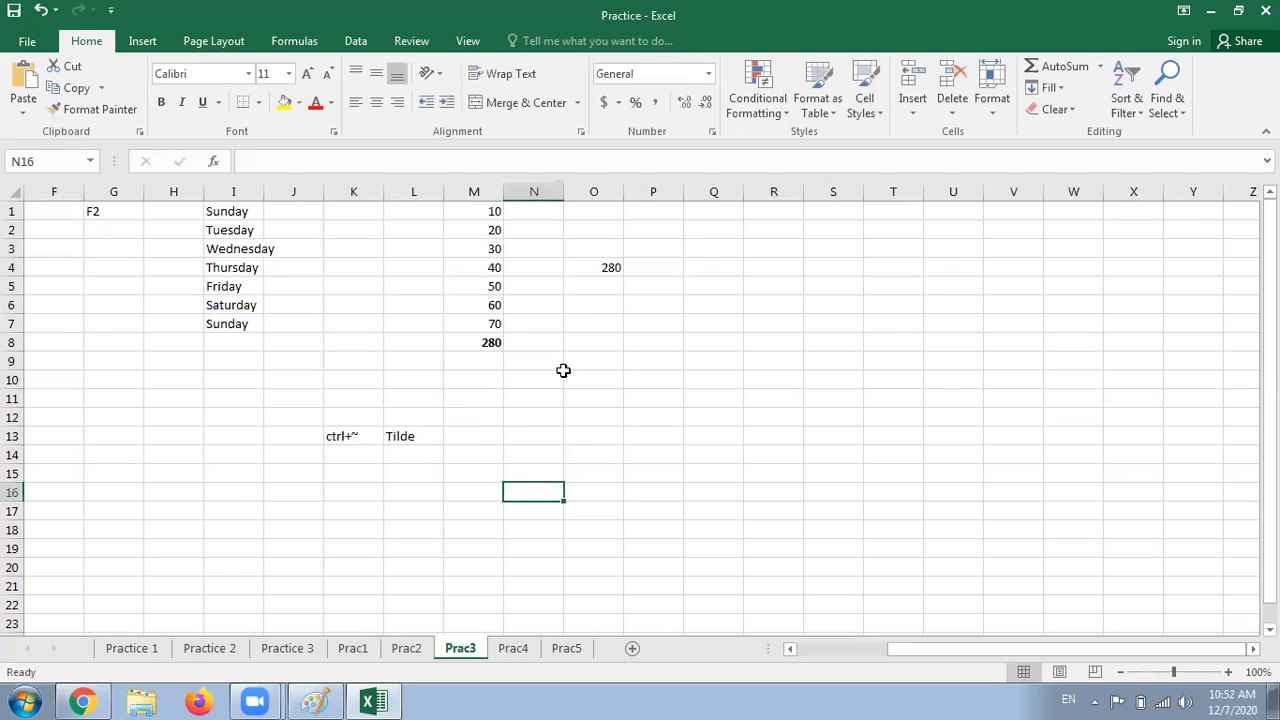
- Check the formula behind the total in cell O4
{"action": "left_click", "coordinate": [617, 268]}
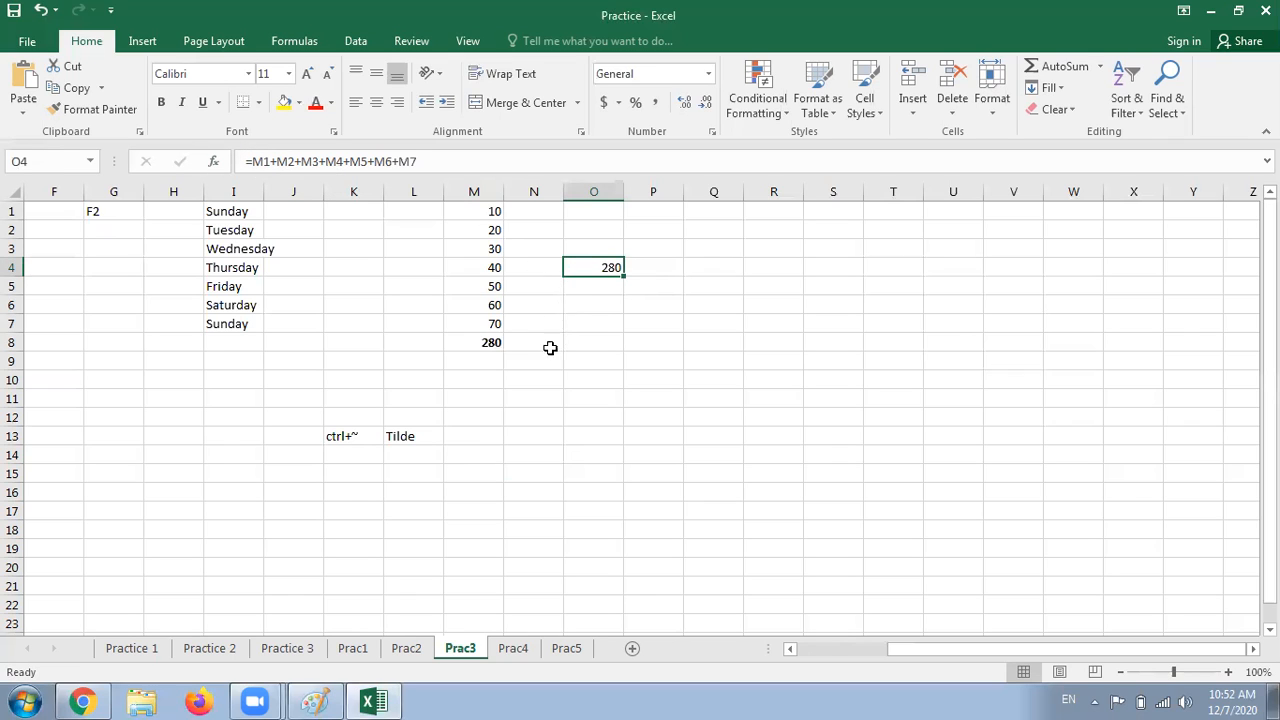
{"action": "left_click", "coordinate": [549, 380]}
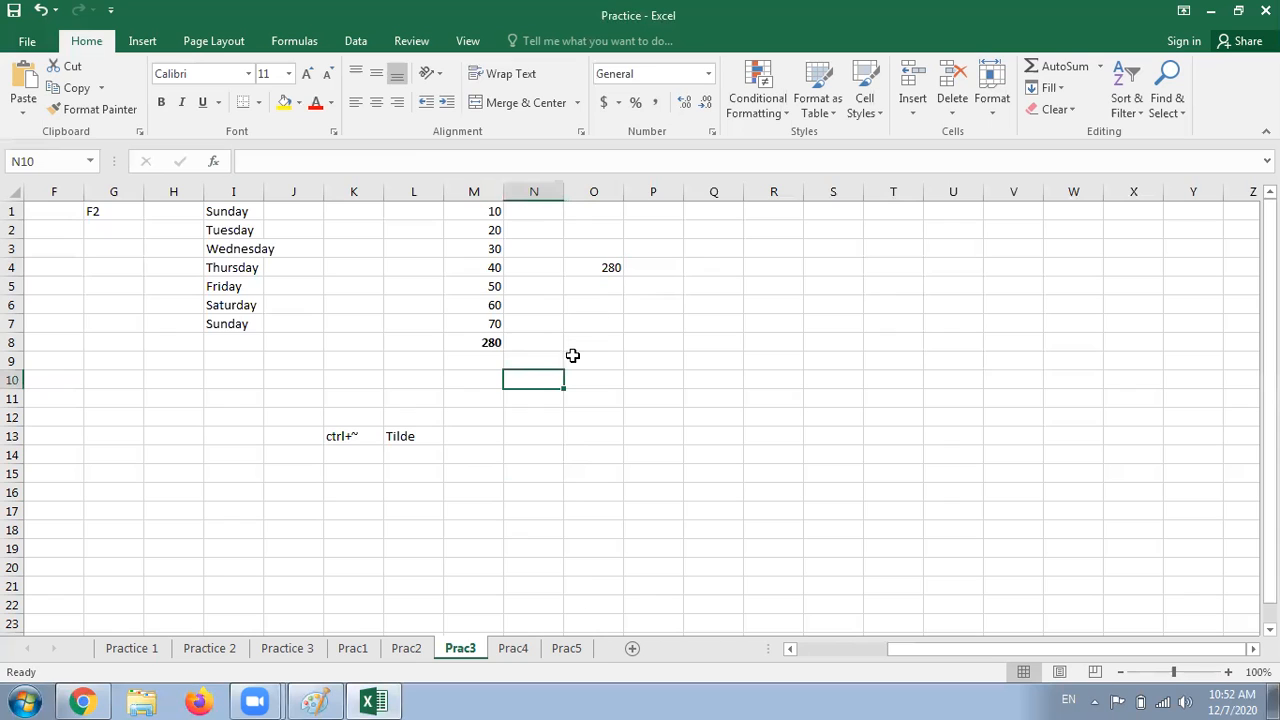
{"action": "left_click", "coordinate": [825, 522]}
- Undo the "Tilde" entry in cell L13 and redo it
{"action": "left_click_drag", "start_coordinate": [934, 649], "coordinate": [777, 646]}
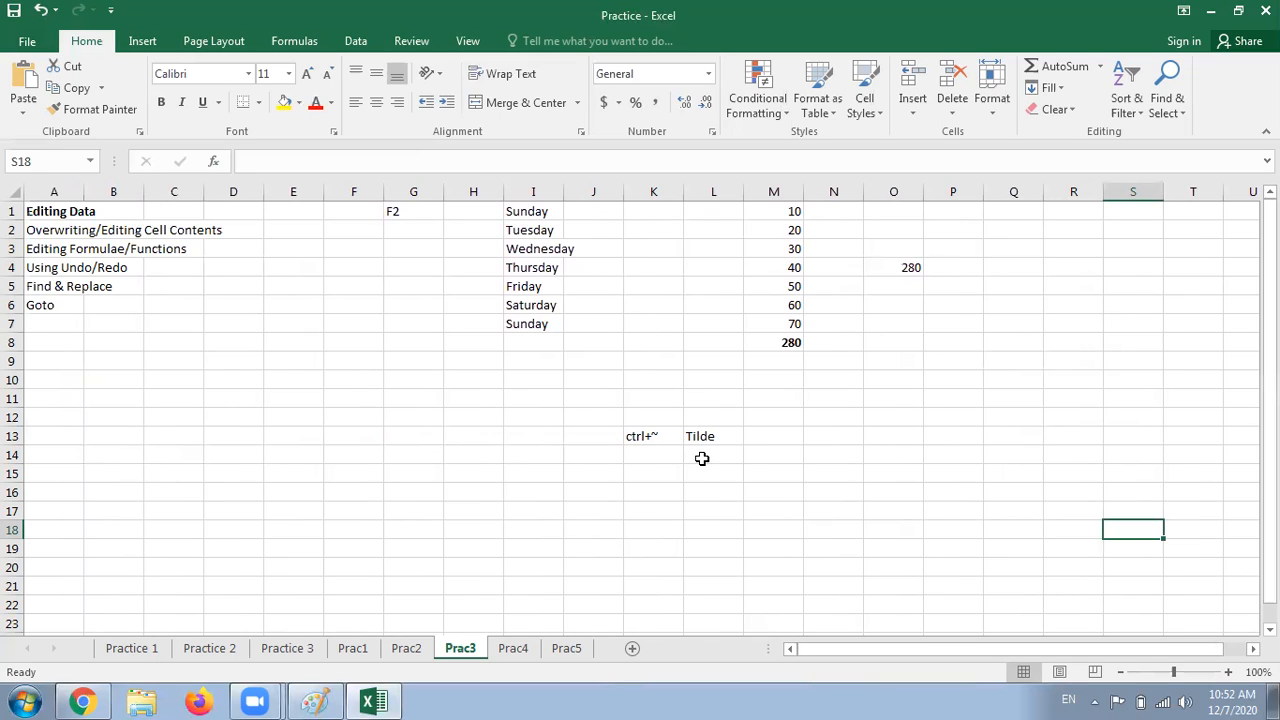
{"action": "key", "text": "ctrl+z"}
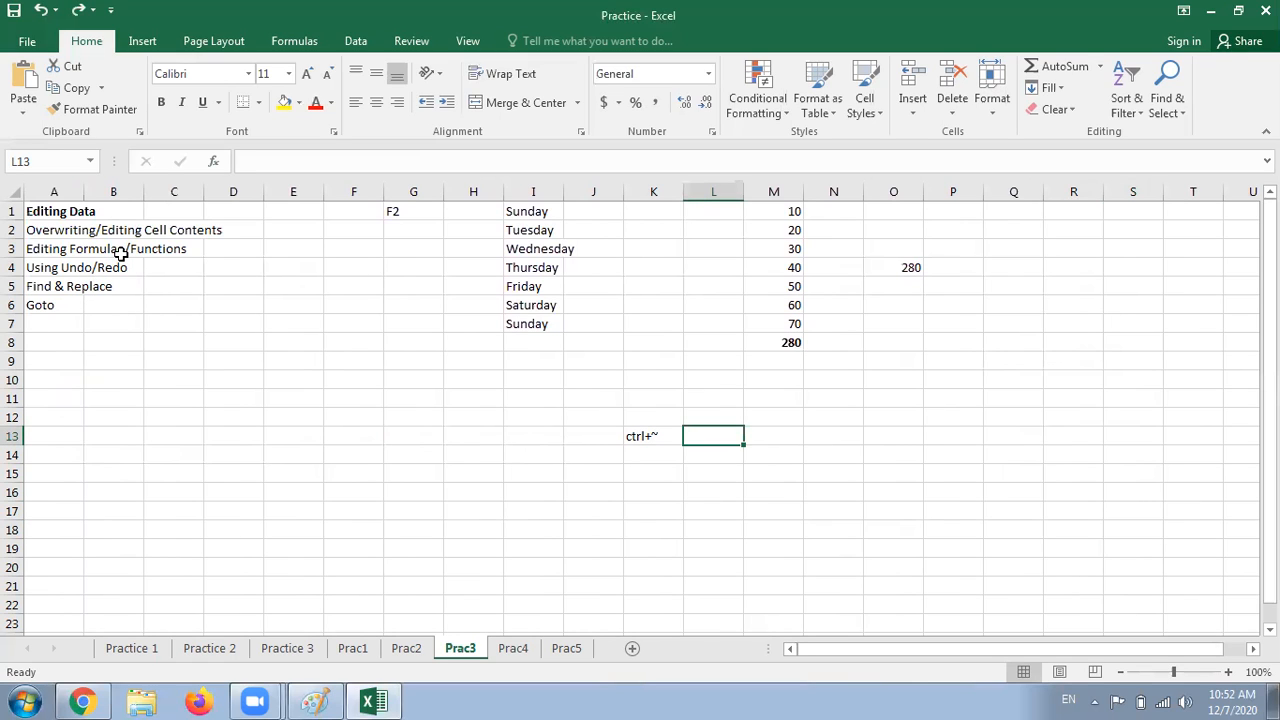
{"action": "key", "text": "ctrl+y"}
- Enter the labels "Redo" in cell I17 and "Undo" in cell I18
{"action": "left_click", "coordinate": [550, 508]}
{"action": "type", "text": "Re"}
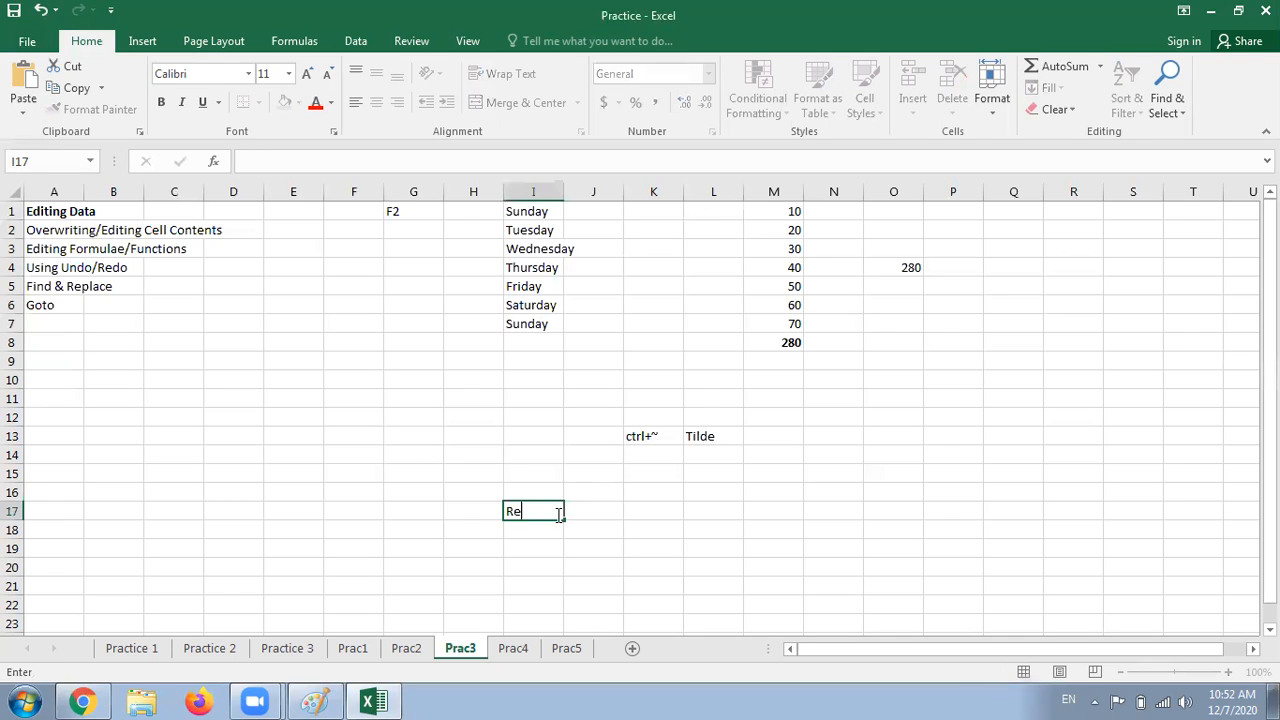
{"action": "type", "text": "do"}
{"action": "key", "text": "Return"}
{"action": "type", "text": "Undo"}
- Enter "Ctrl+ Z" in cell J17 as the shortcut beside the Redo label
{"action": "left_click", "coordinate": [557, 514]}
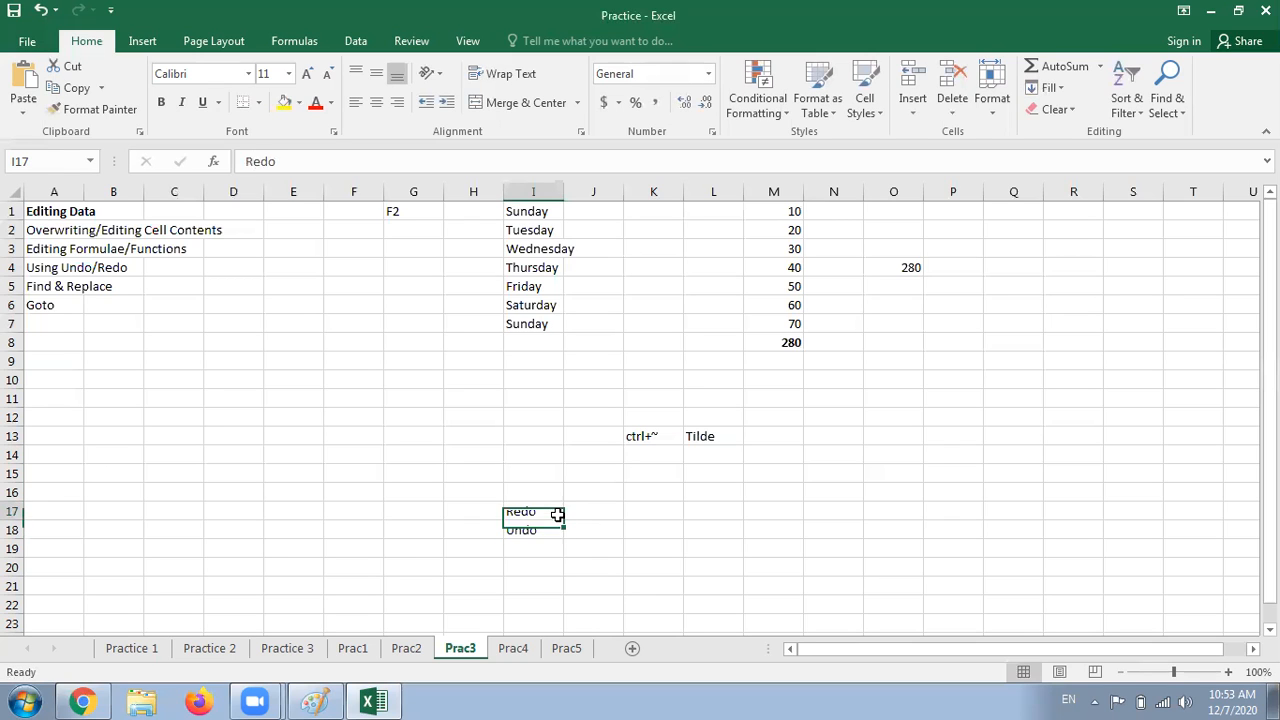
{"action": "key", "text": "Right"}
{"action": "type", "text": "Ct"}
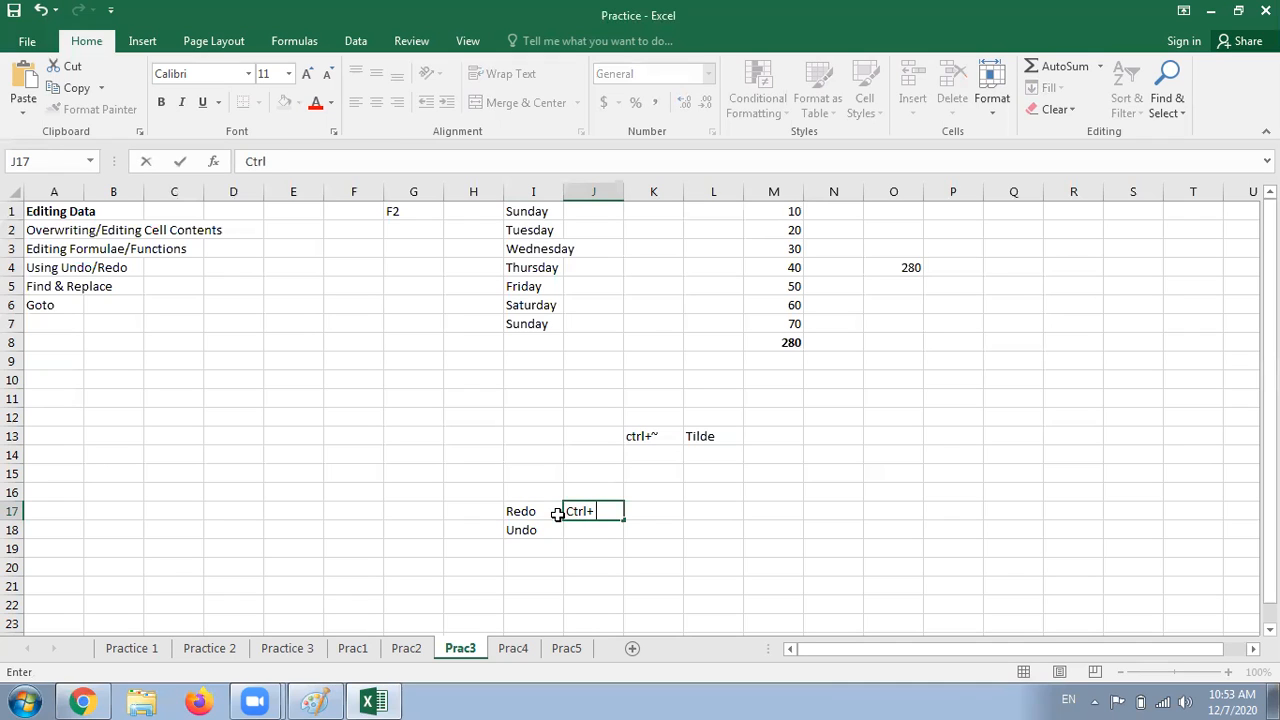
{"action": "type", "text": "rl+ Z"}
{"action": "key", "text": "Return"}
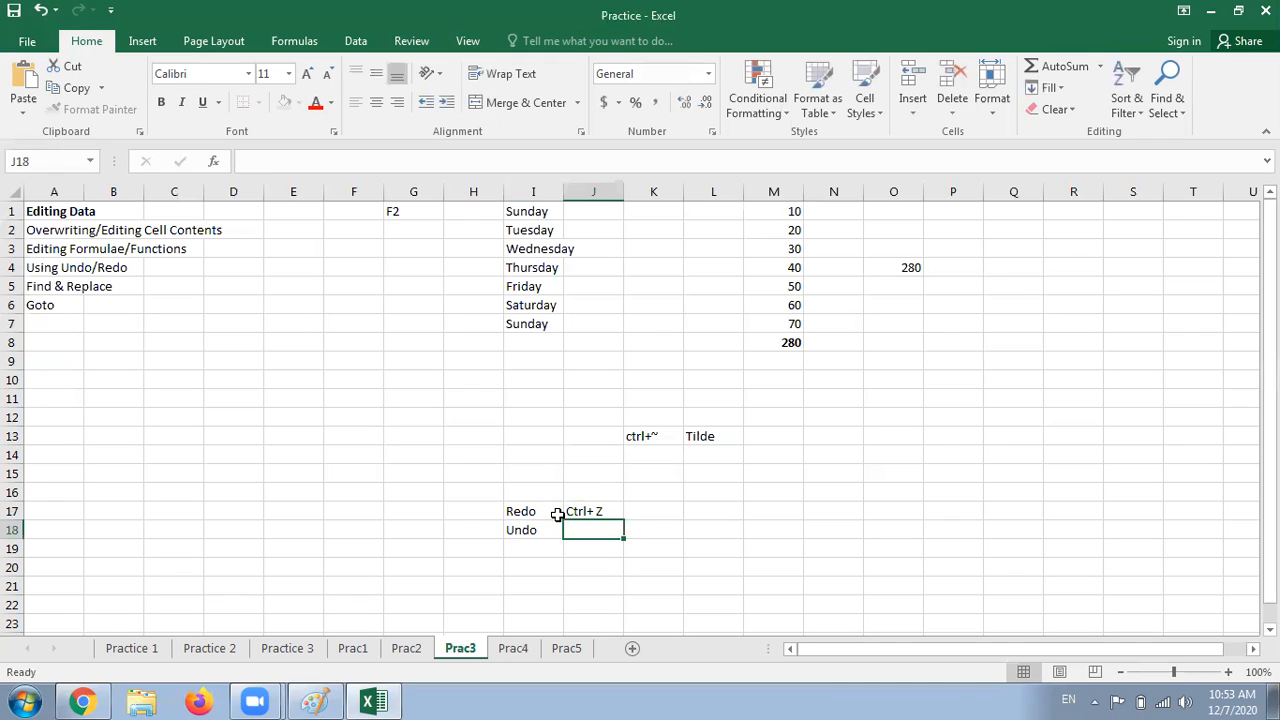
- Enter "CRTL+Z" in cell J18 as the shortcut beside the Undo label
{"action": "type", "text": "CRTL"}
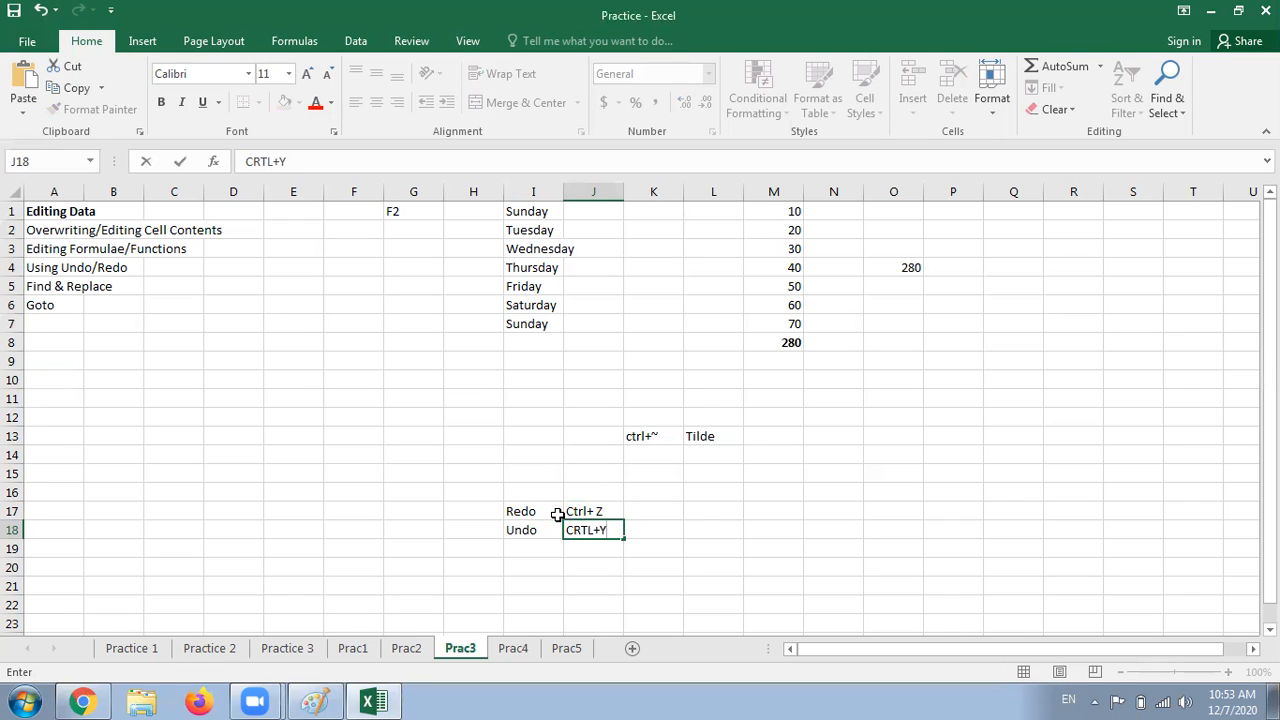
{"action": "type", "text": "+Y"}
{"action": "key", "text": "BackSpace"}
{"action": "type", "text": "Z"}
- Correct the Redo shortcut in cell J17 to "Ctrl+ Y"
{"action": "key", "text": "Up"}
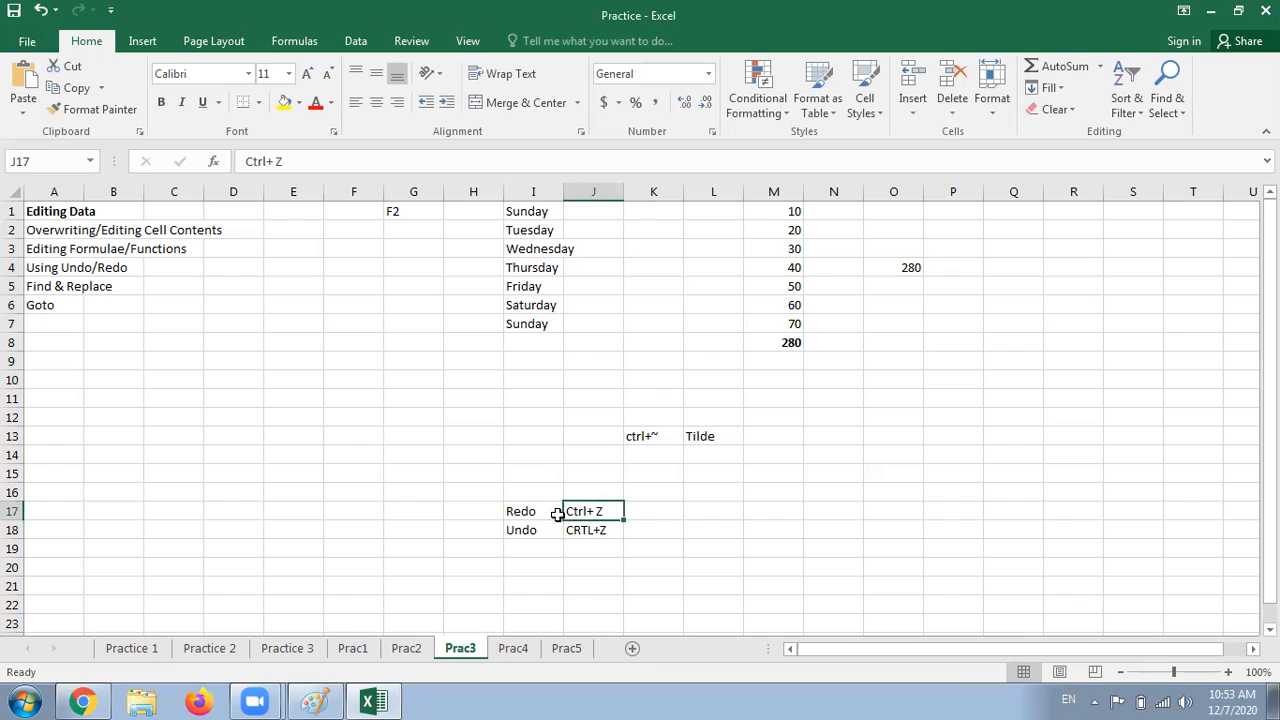
{"action": "key", "text": "F2"}
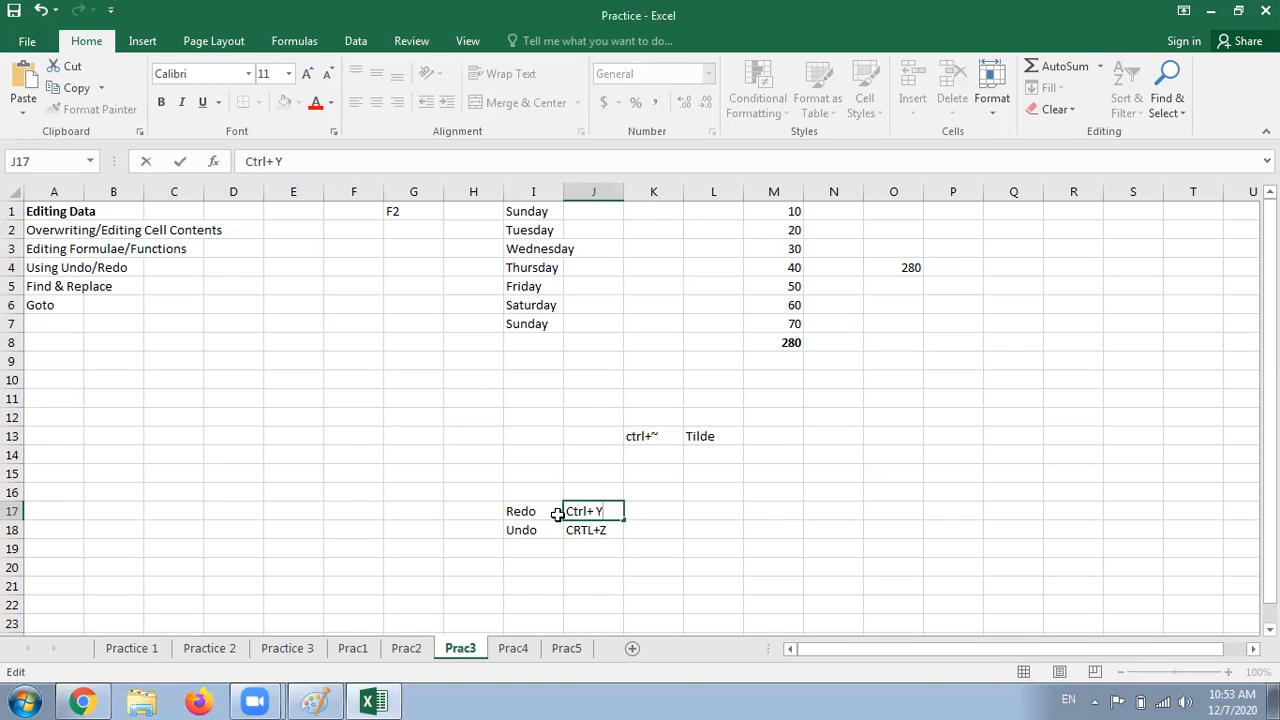
{"action": "left_click", "coordinate": [706, 573]}
- Undo the last edit of the Redo shortcut in cell J17 and redo it
{"action": "left_click", "coordinate": [716, 438]}
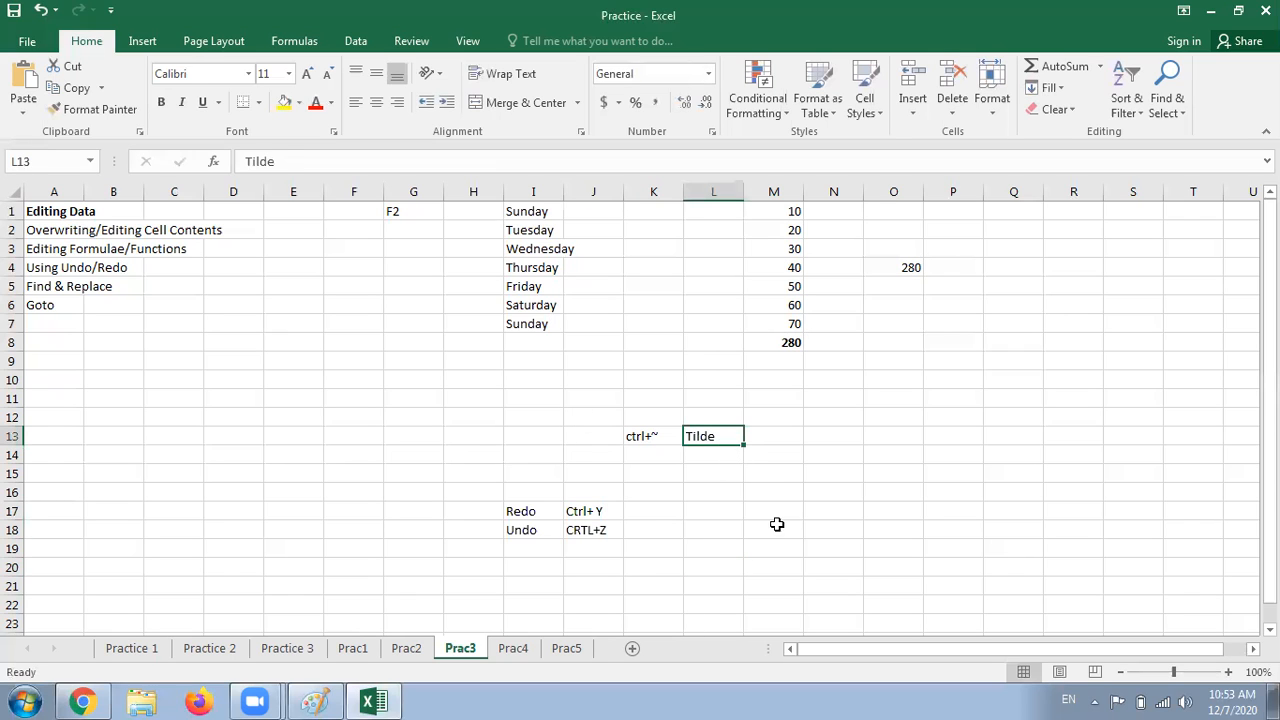
{"action": "left_click", "coordinate": [600, 549]}
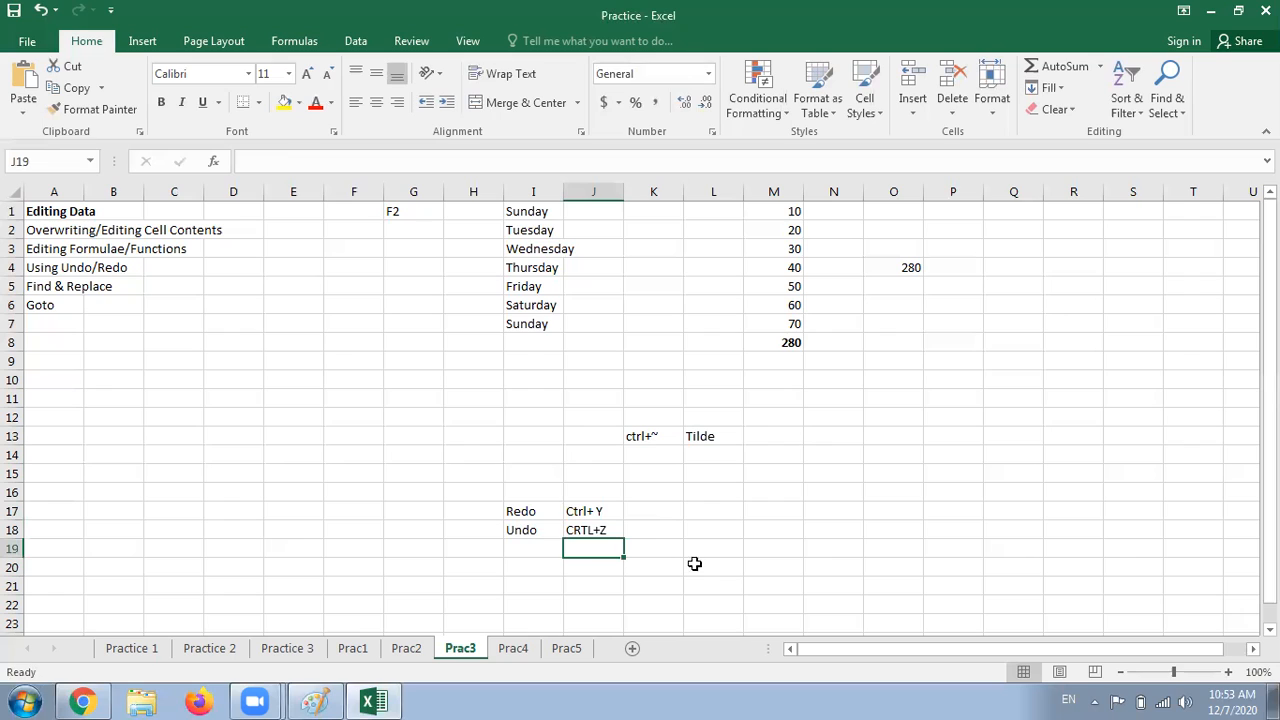
{"action": "key", "text": "ctrl+z"}
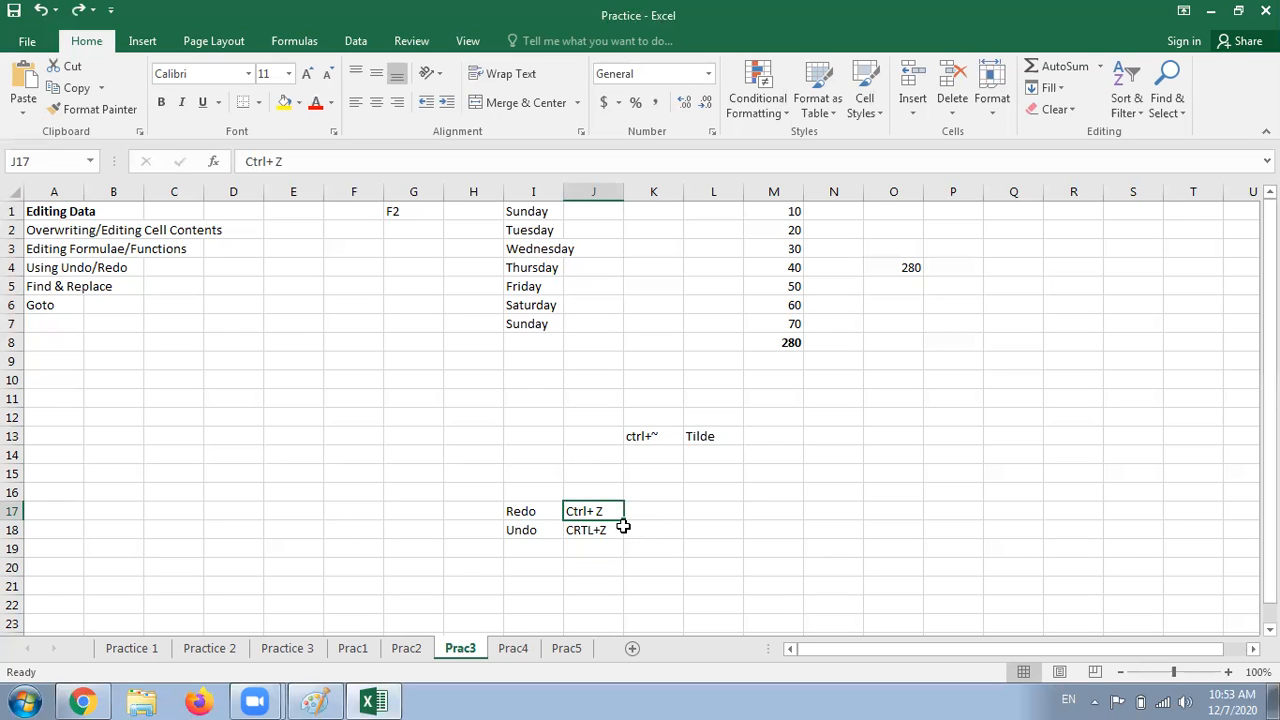
{"action": "key", "text": "ctrl+y"}
{"action": "left_click", "coordinate": [694, 526]}
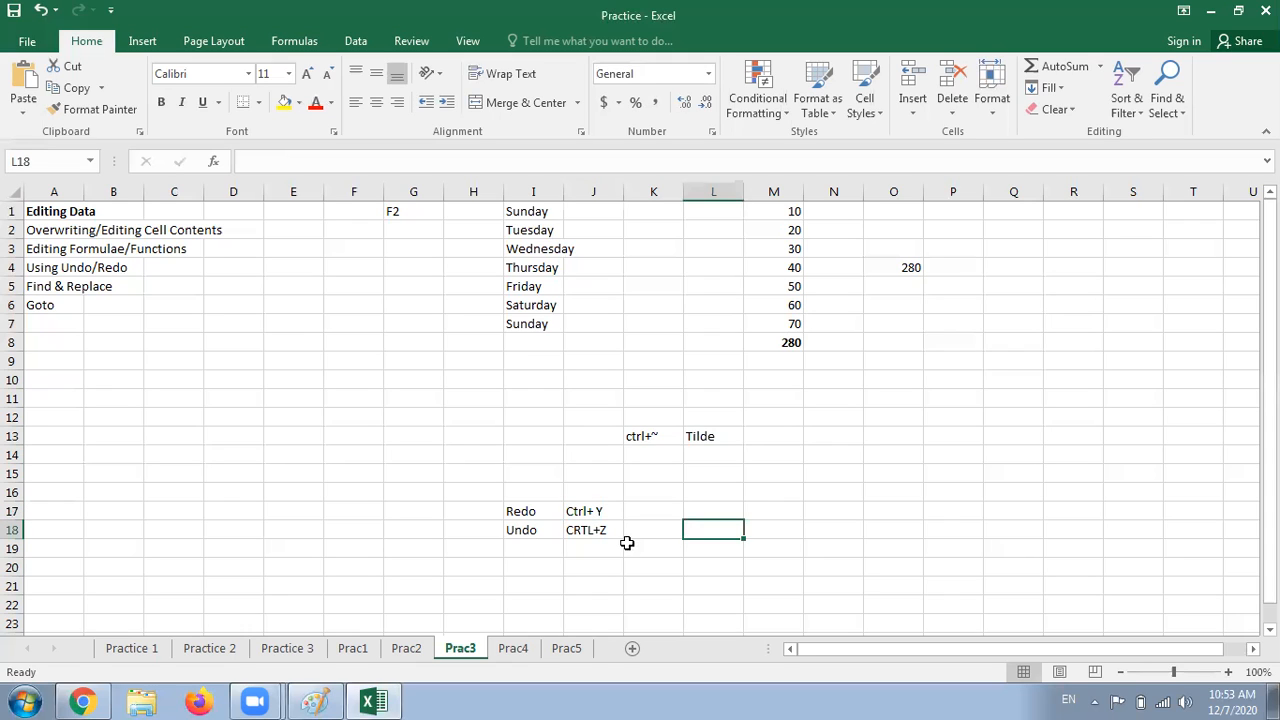
{"action": "left_click", "coordinate": [115, 329]}
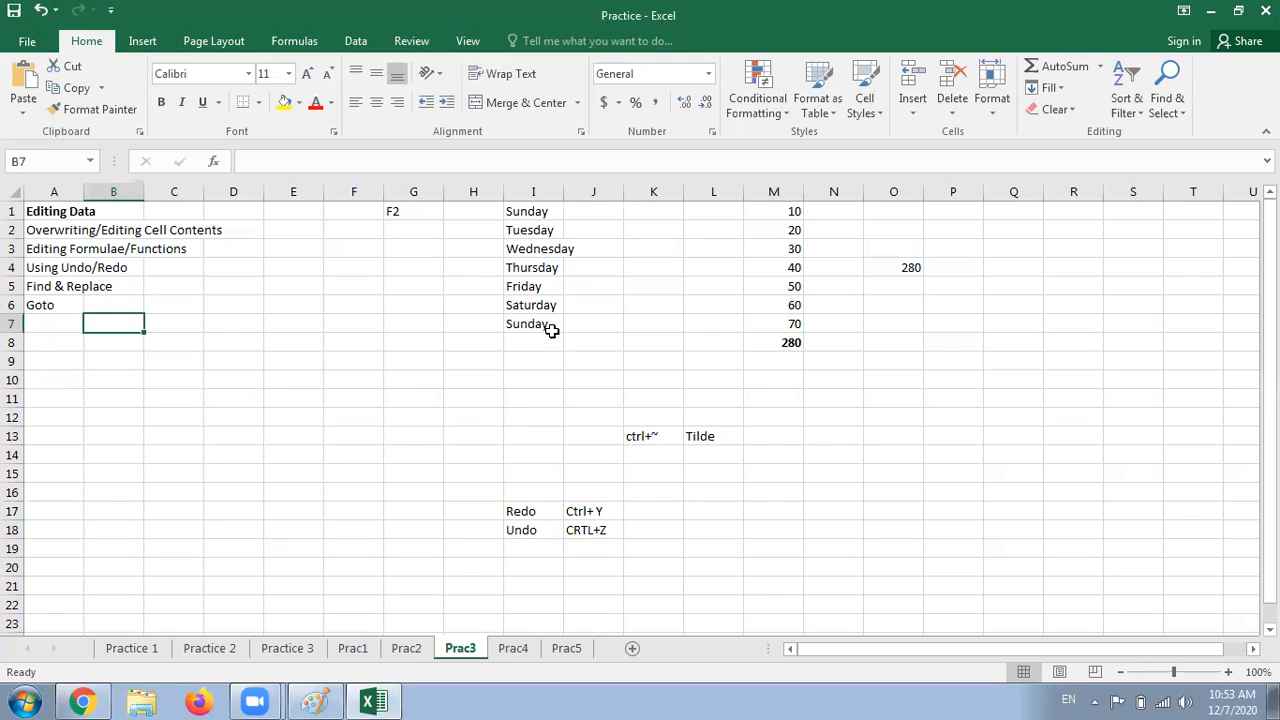
{"action": "left_click", "coordinate": [527, 287]}
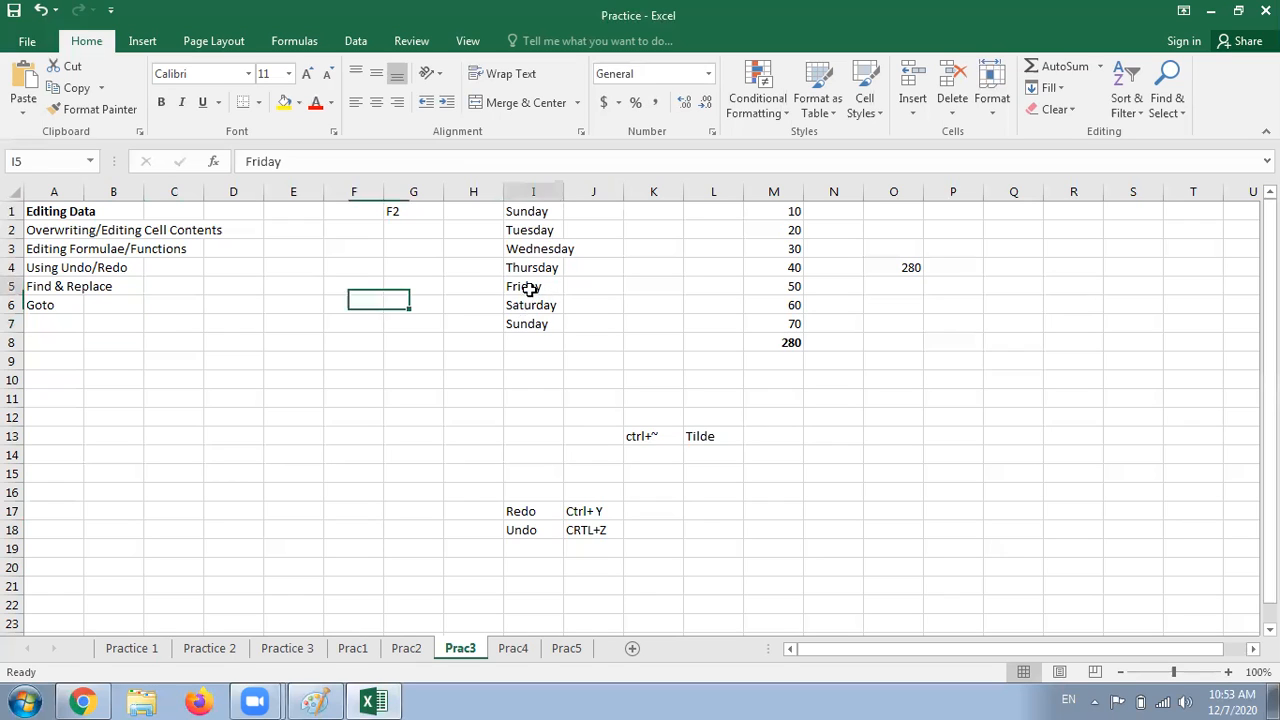
{"action": "left_click", "coordinate": [524, 390]}
{"action": "left_click", "coordinate": [334, 390]}
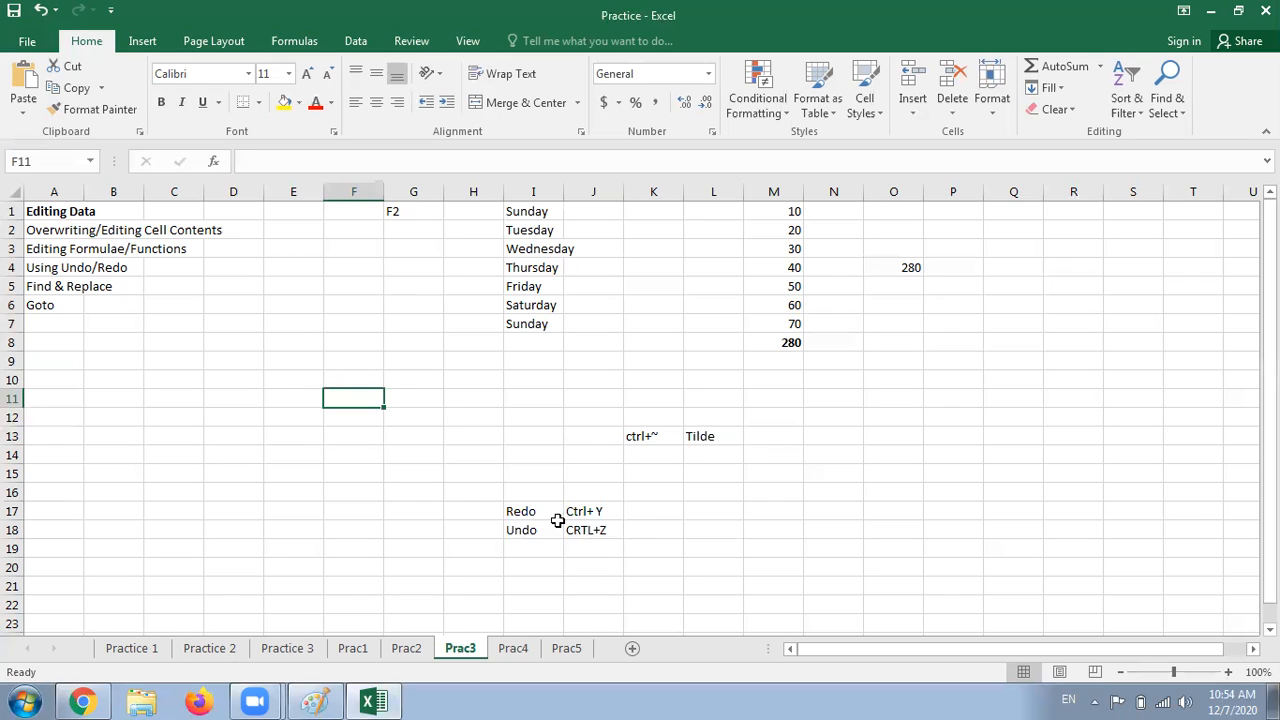
- Enter the label "Find" in cell D15 and its shortcut "Ctrl+F" in cell E15
{"action": "left_click", "coordinate": [239, 476]}
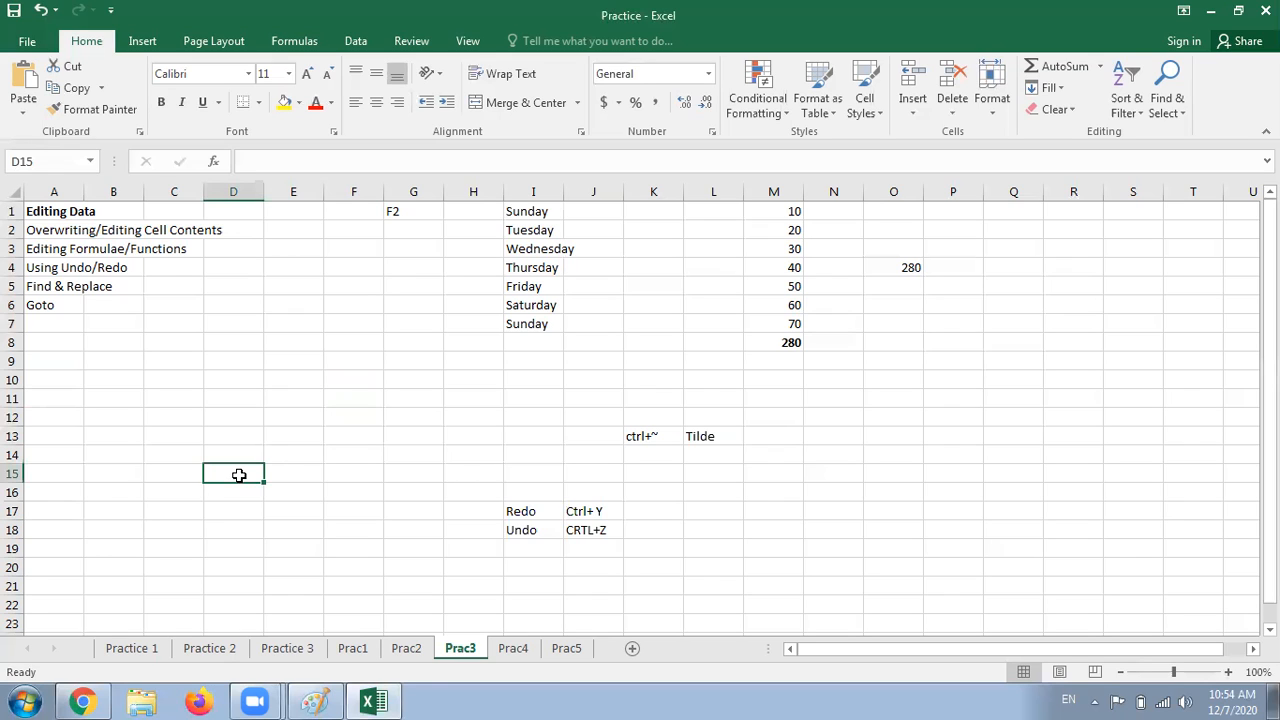
{"action": "key", "text": "ctrl+f"}
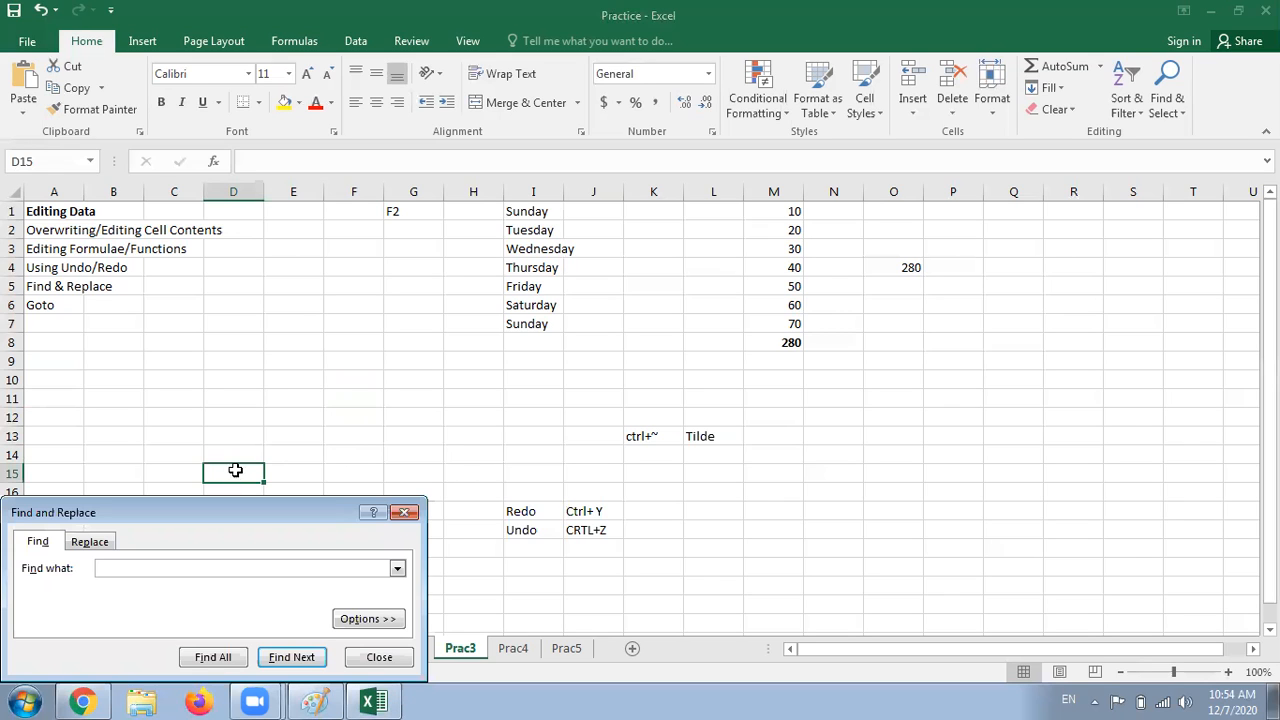
{"action": "left_click", "coordinate": [404, 513]}
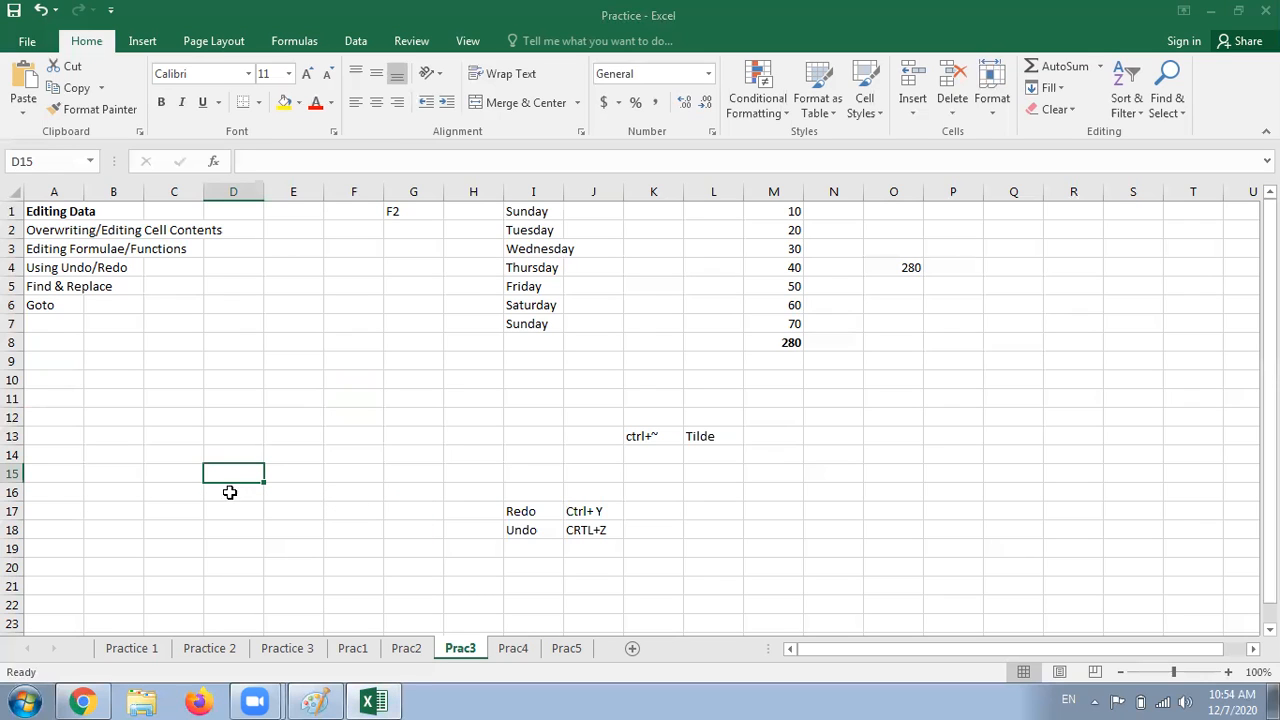
{"action": "type", "text": "Find"}
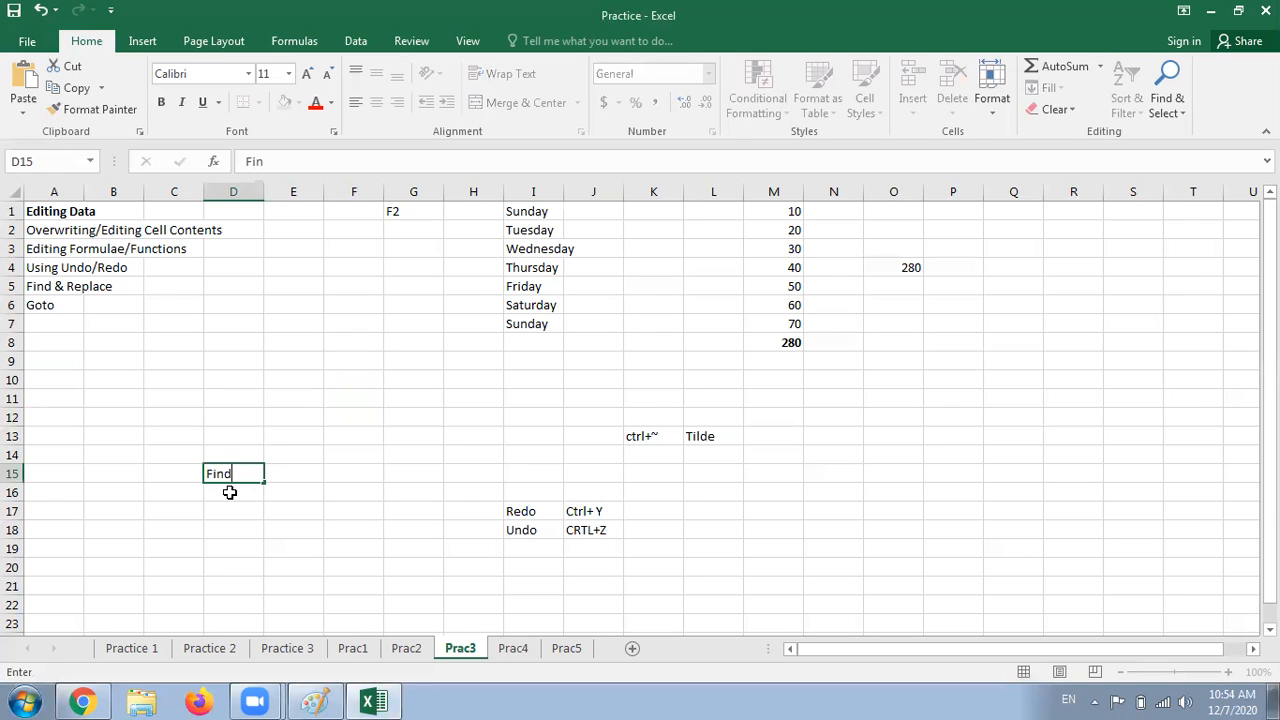
{"action": "key", "text": "Return"}
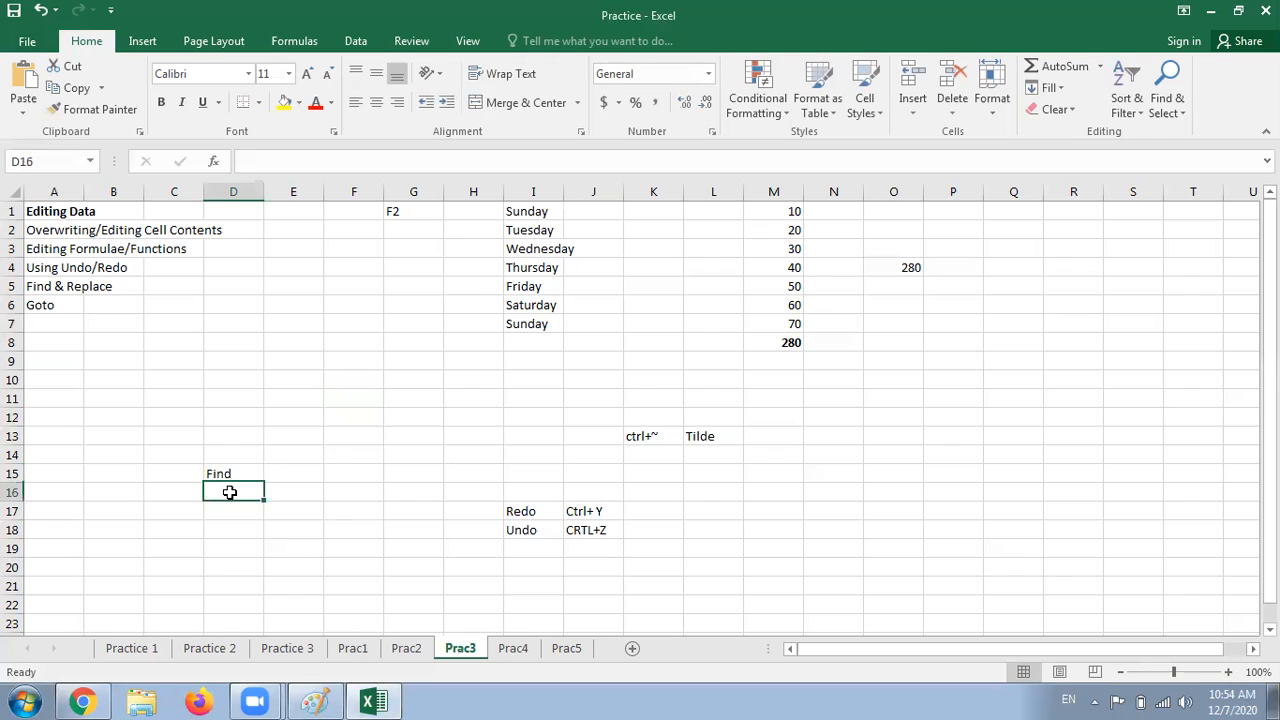
{"action": "key", "text": "Up"}
{"action": "key", "text": "Right"}
{"action": "type", "text": "Ct"}
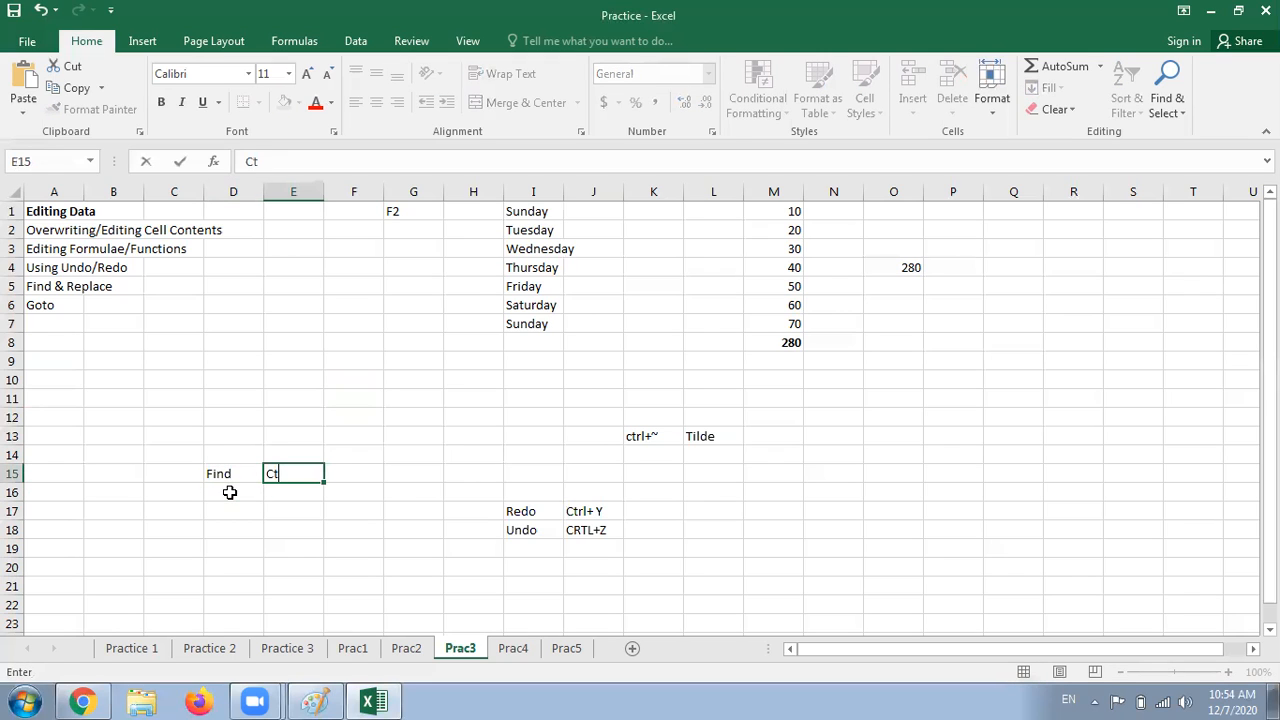
{"action": "type", "text": "rl+F"}
{"action": "key", "text": "Return"}
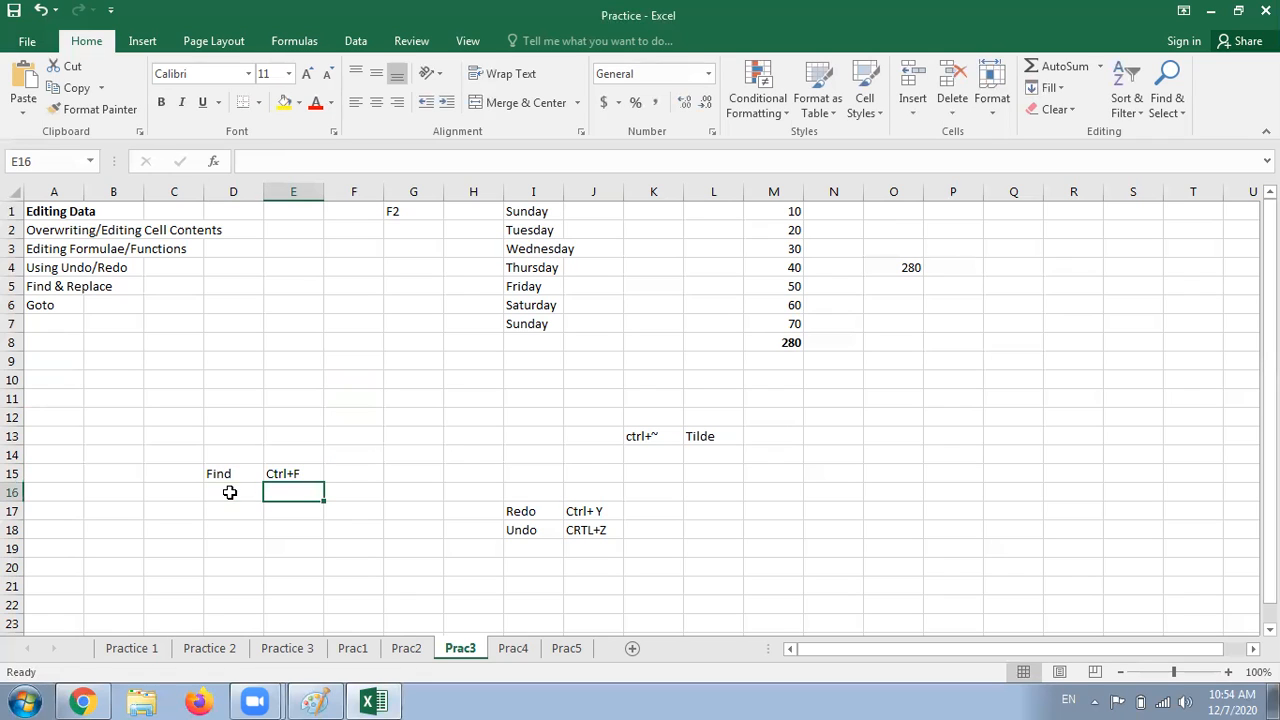
- Search the worksheet for "fri" and close the Find dialog
{"action": "key", "text": "ctrl+f"}
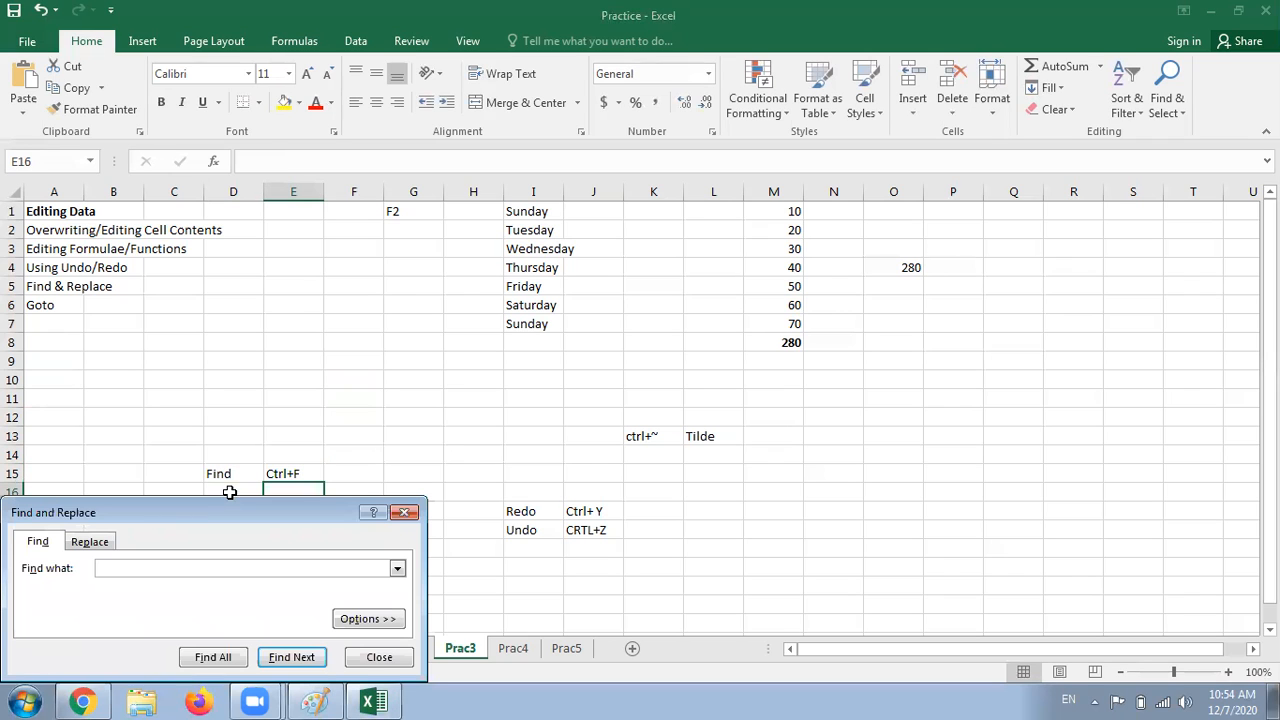
{"action": "type", "text": "fri"}
{"action": "key", "text": "Return"}
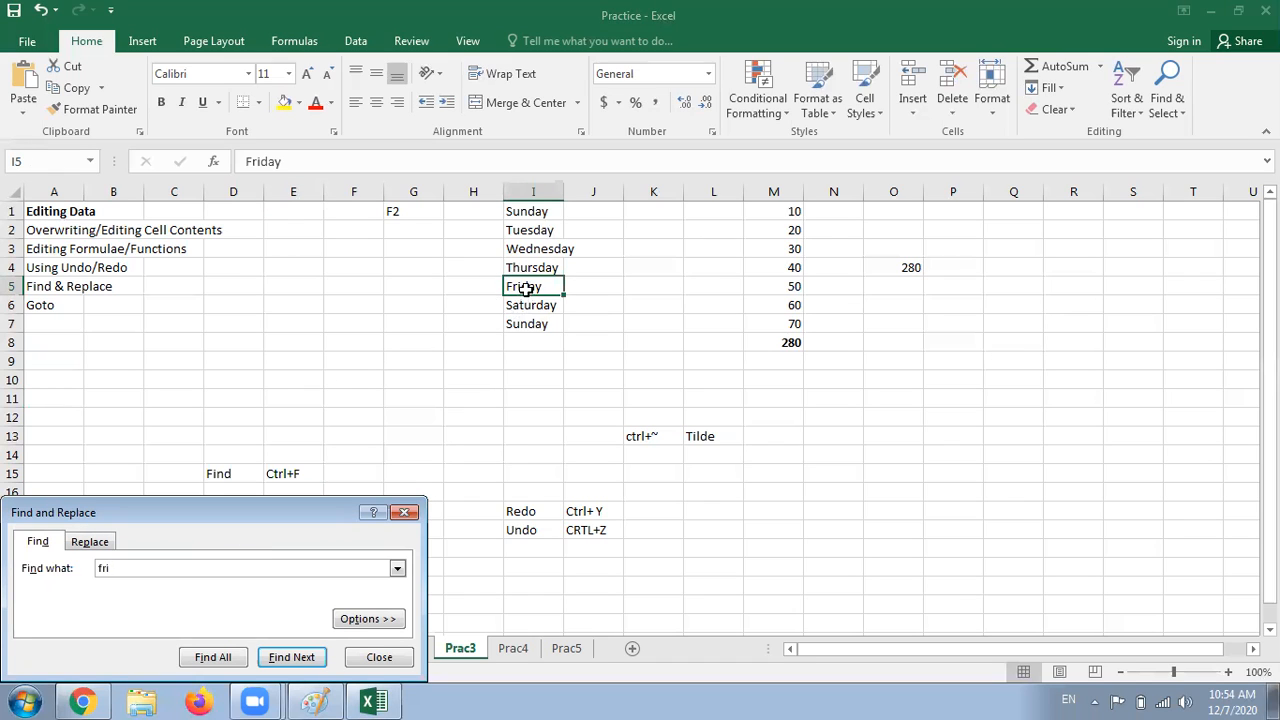
{"action": "left_click", "coordinate": [365, 667]}
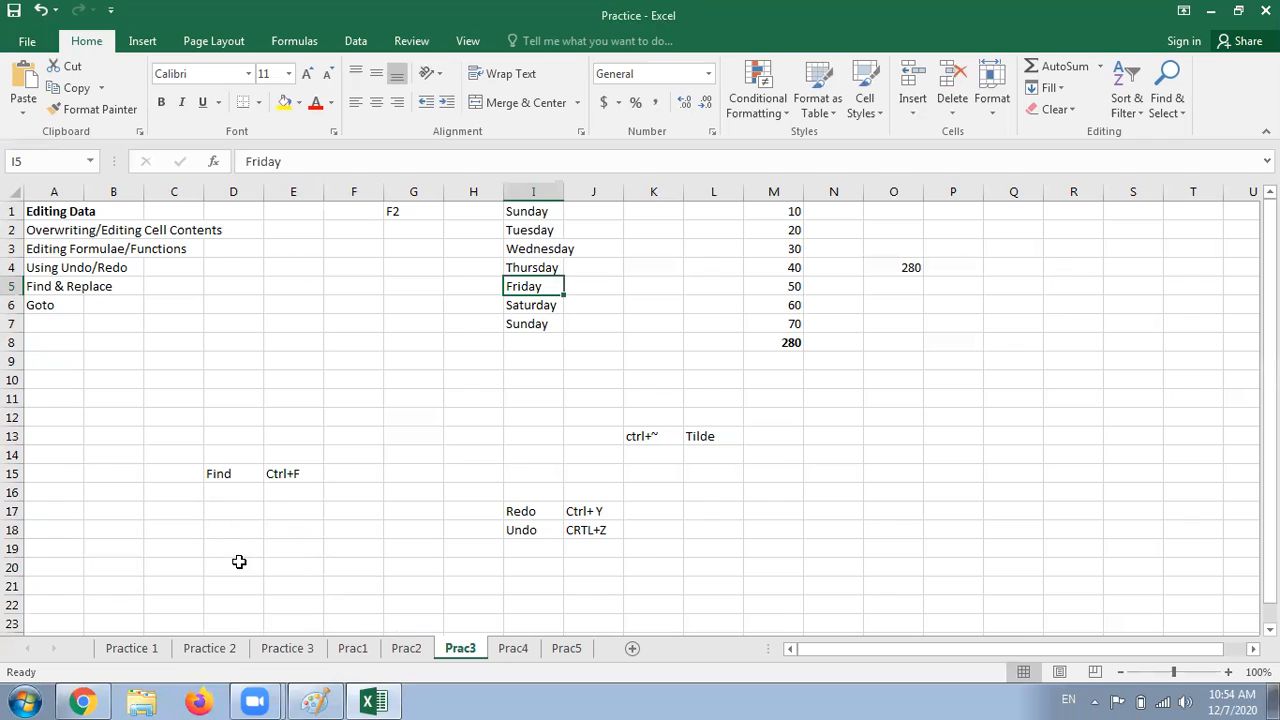
- Replace "fri" with "moh" in the Friday cell I5, close the dialog, and undo the replacement
{"action": "key", "text": "ctrl+f"}
{"action": "type", "text": "fri"}
{"action": "left_click", "coordinate": [89, 541]}
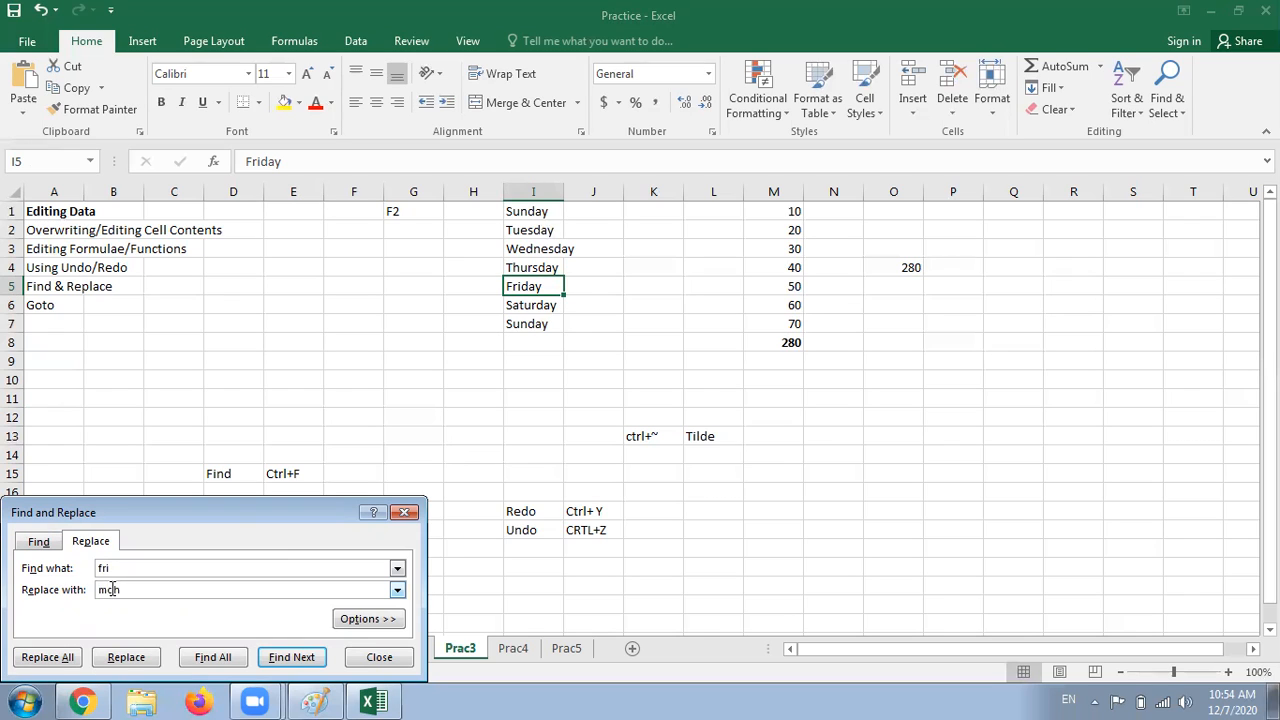
{"action": "key", "text": "shift+Tab"}
{"action": "left_click", "coordinate": [126, 657]}
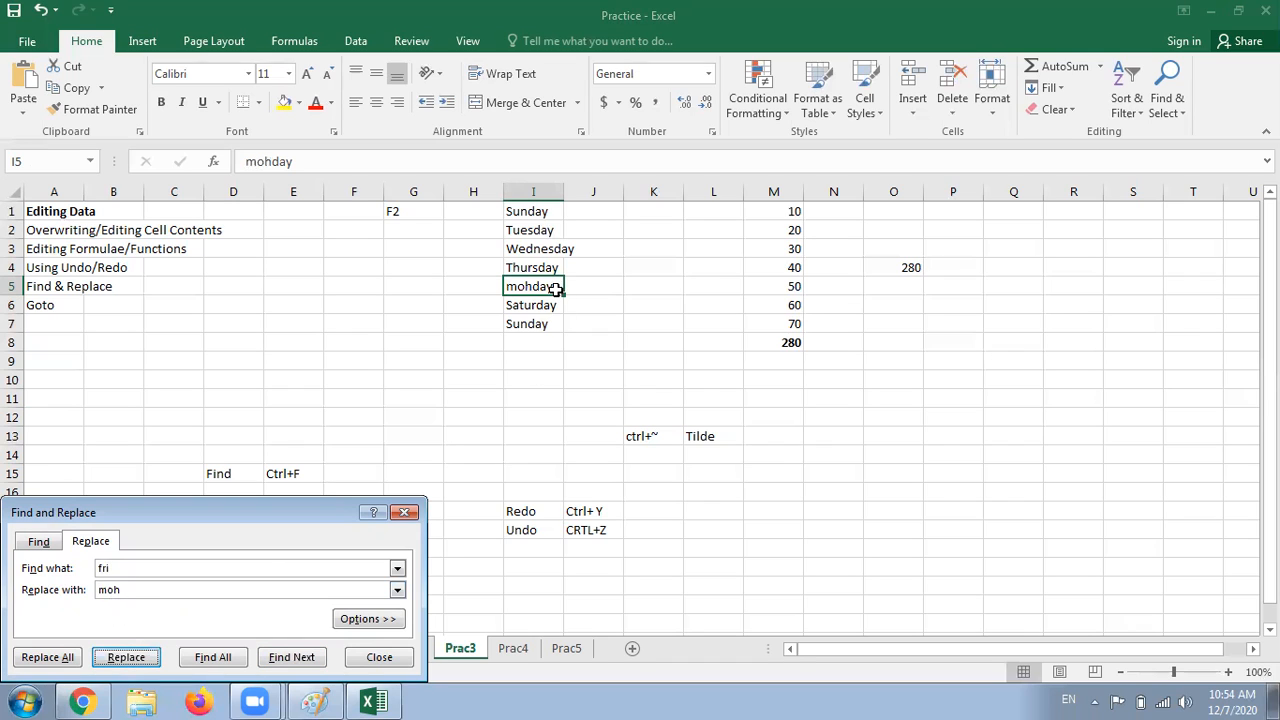
{"action": "left_click", "coordinate": [379, 657]}
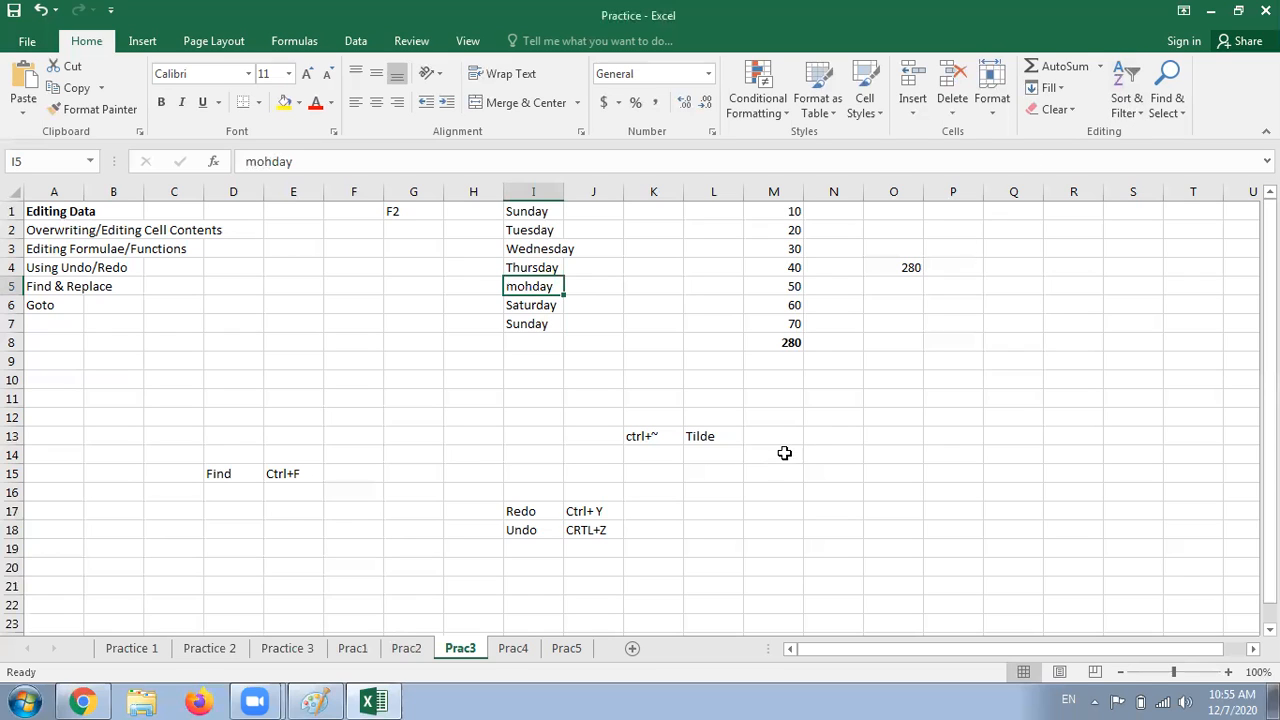
{"action": "key", "text": "ctrl+z"}
- Enter "Find & Replace" in cell D16 with column D fitted to its width, and the shortcut "Ctrl+H" in cell E16
{"action": "left_click", "coordinate": [222, 497]}
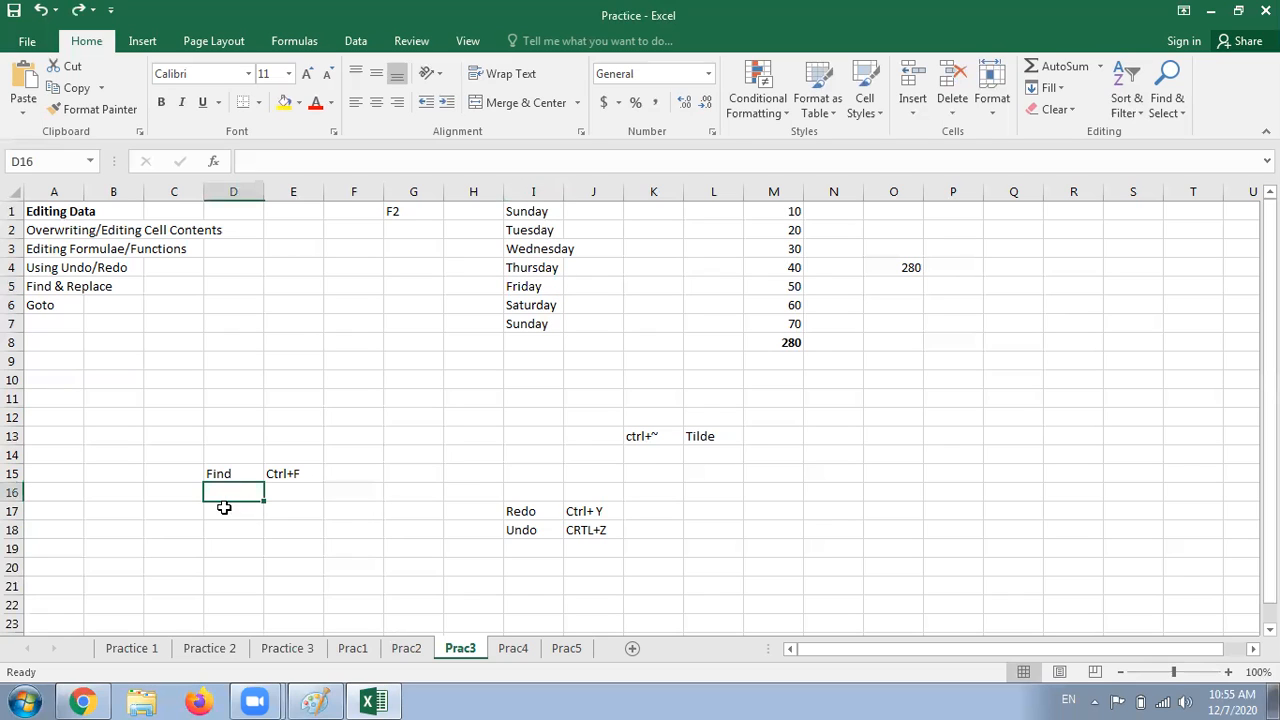
{"action": "type", "text": "Find"}
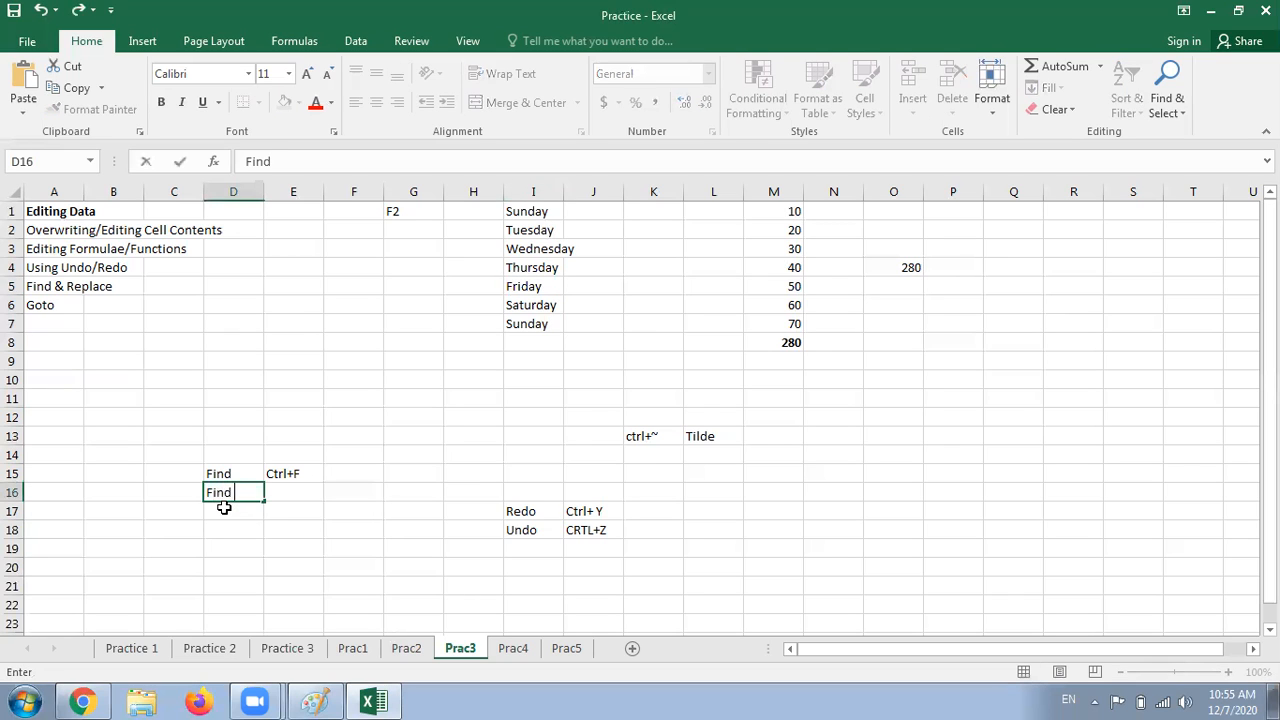
{"action": "type", "text": " & Replace"}
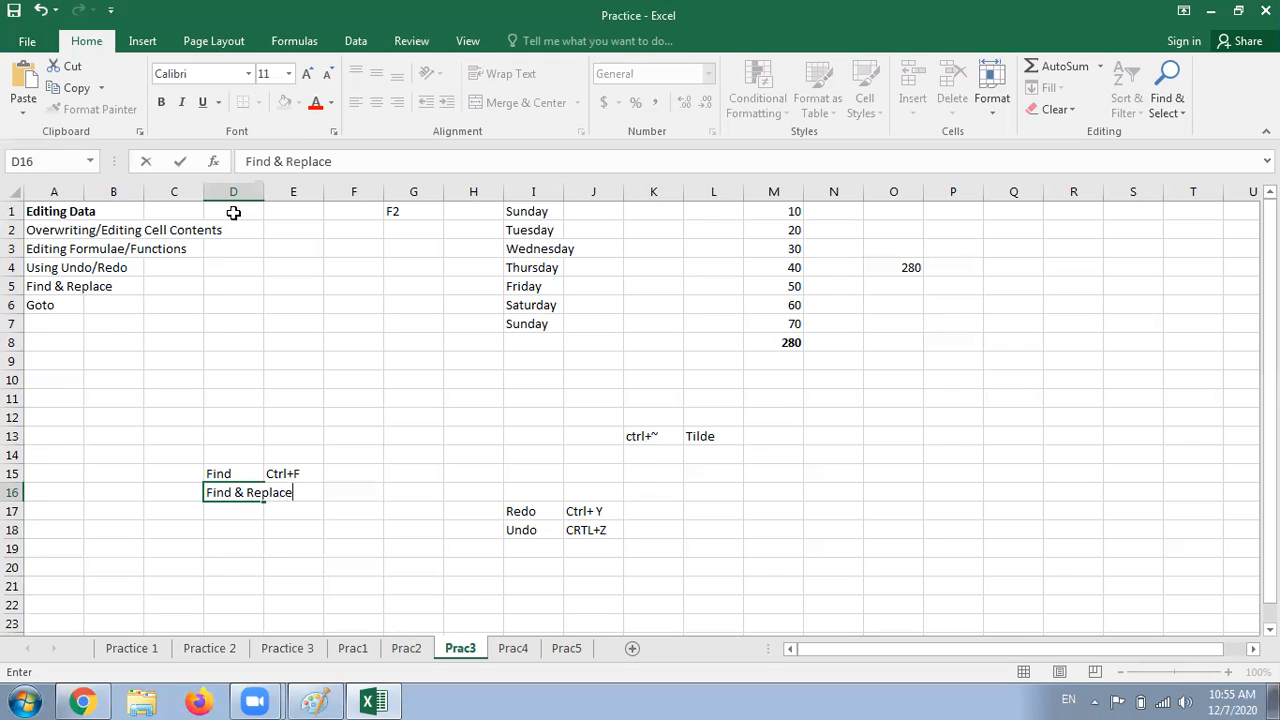
{"action": "left_click", "coordinate": [262, 194]}
{"action": "double_click", "coordinate": [264, 194]}
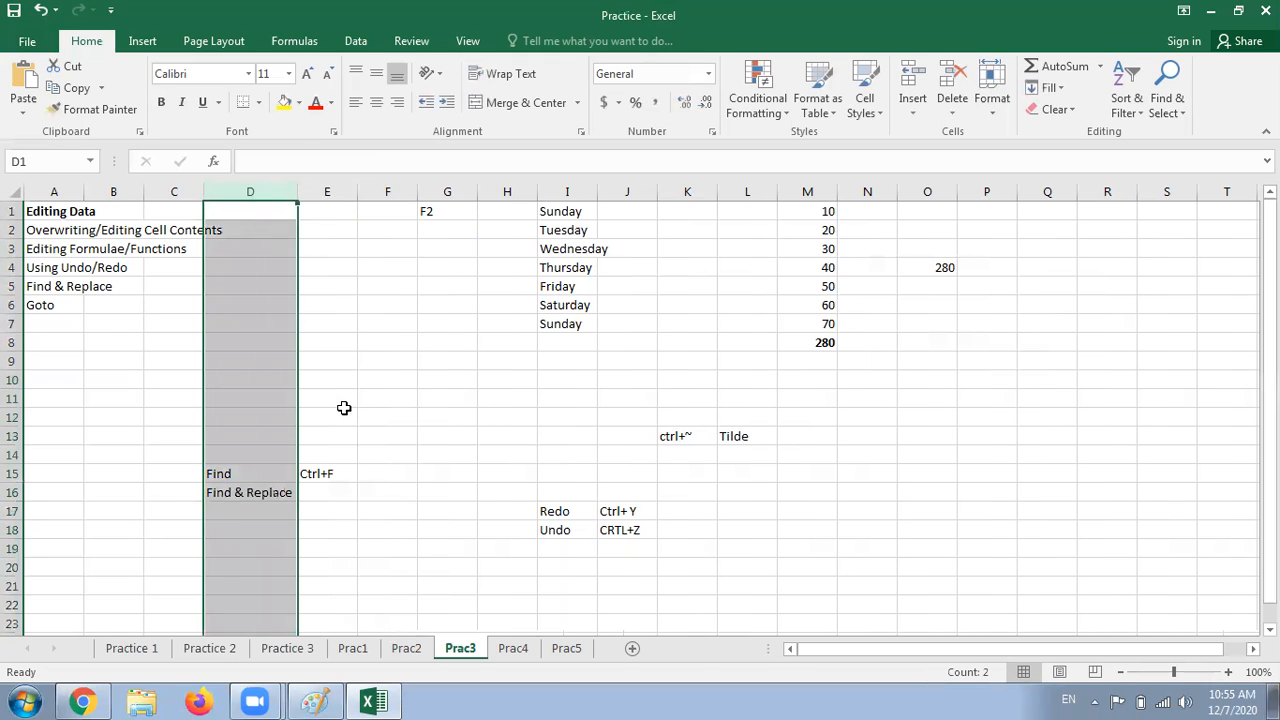
{"action": "left_click", "coordinate": [321, 494]}
{"action": "type", "text": "Ctrl+H"}
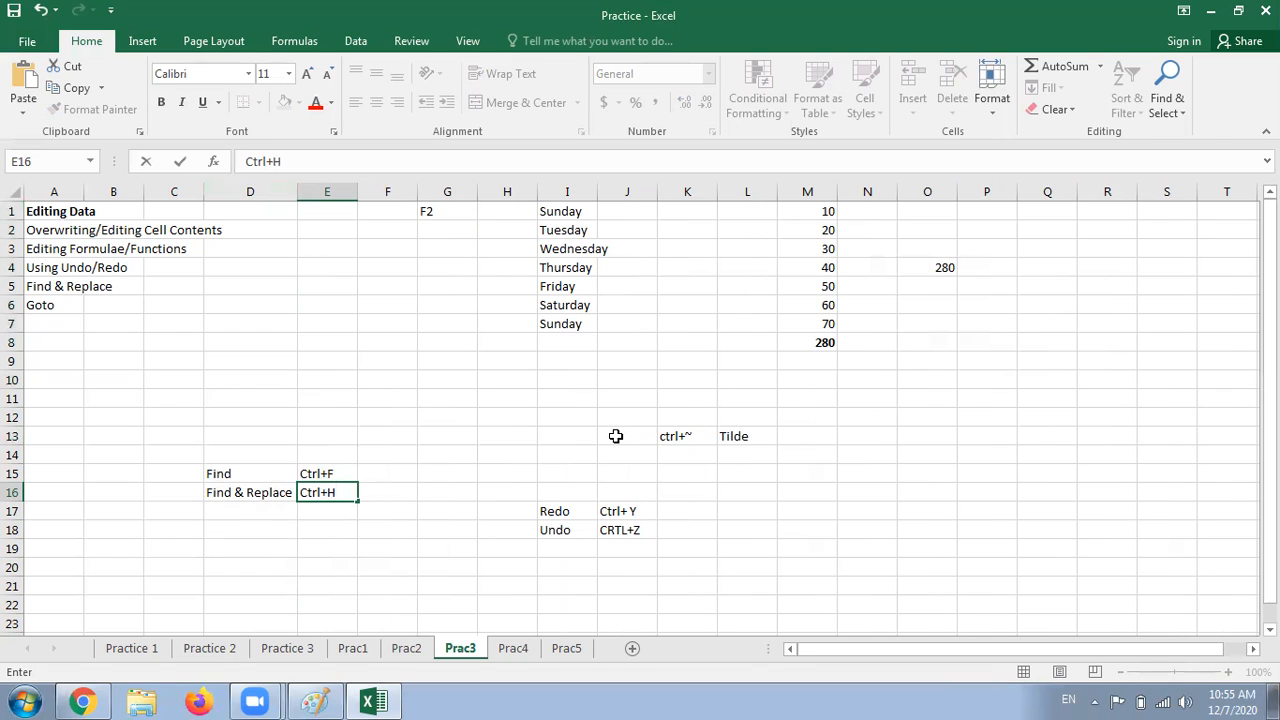
- Try to replace a single occurrence of "fri" with "moh1", starting from cell E16
{"action": "key", "text": "ctrl+h"}
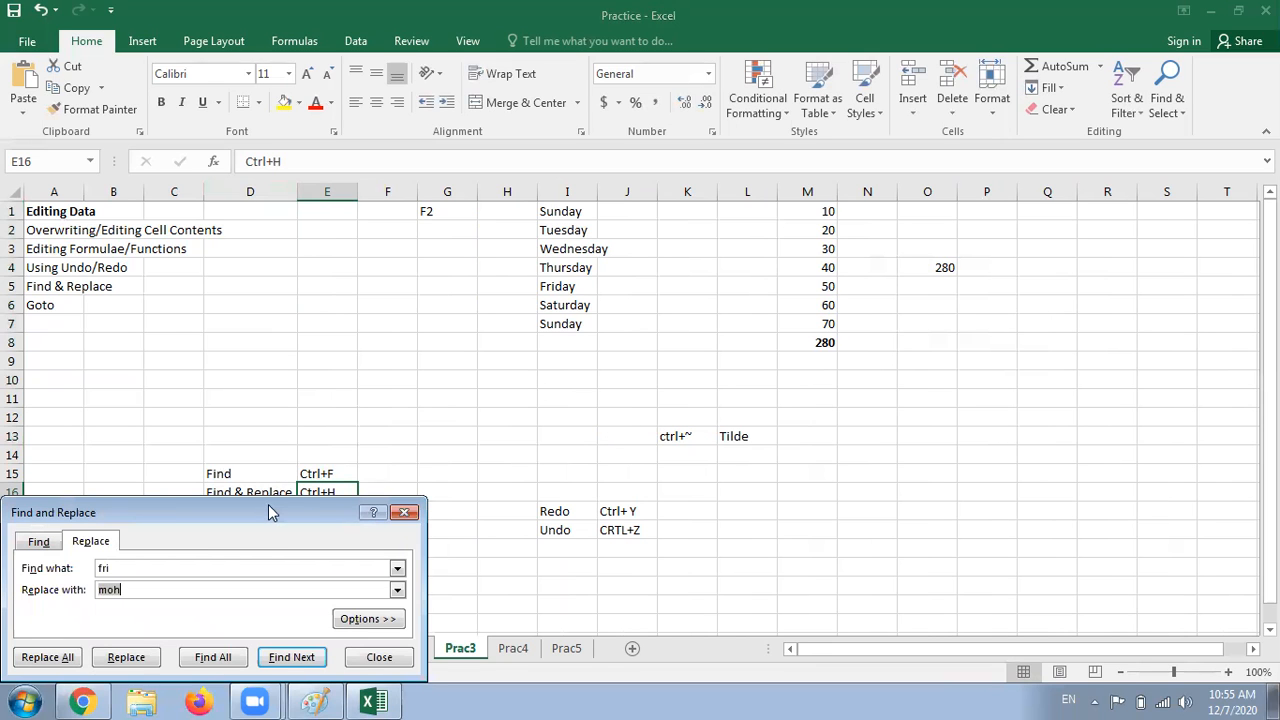
{"action": "left_click_drag", "start_coordinate": [268, 504], "coordinate": [305, 431]}
{"action": "left_click", "coordinate": [168, 516]}
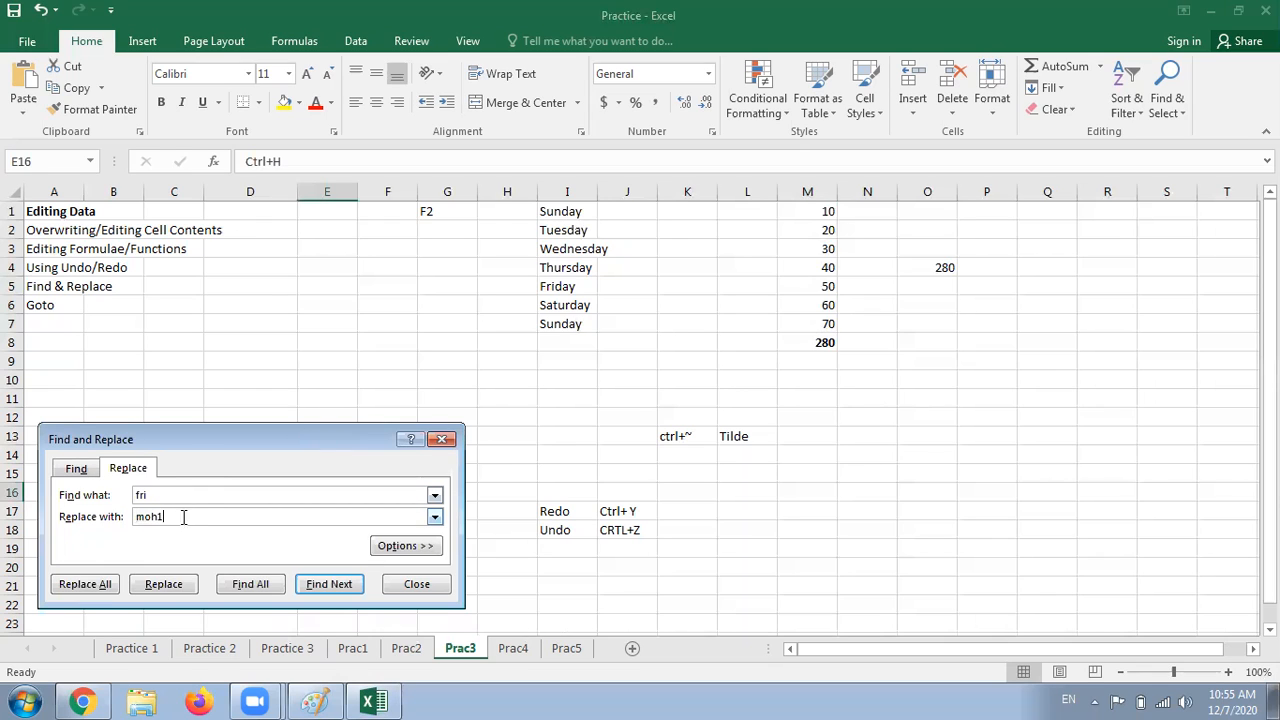
{"action": "left_click", "coordinate": [165, 586]}
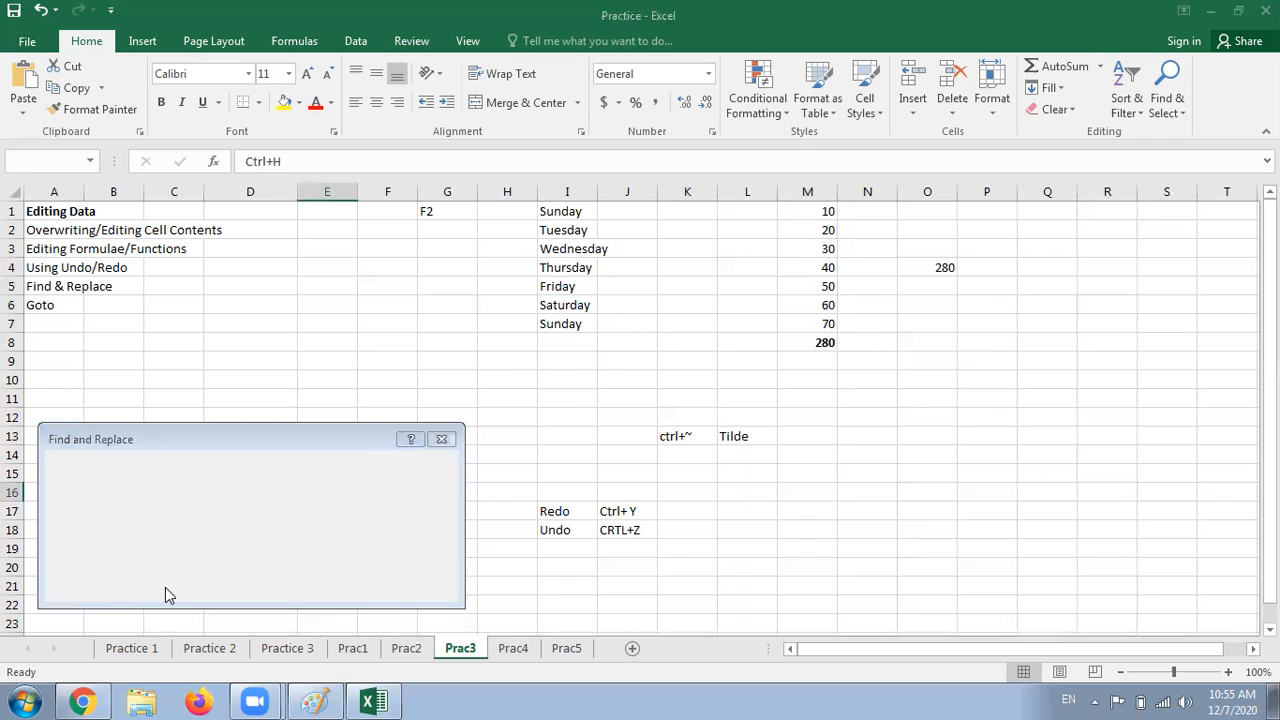
{"action": "left_click", "coordinate": [655, 418]}
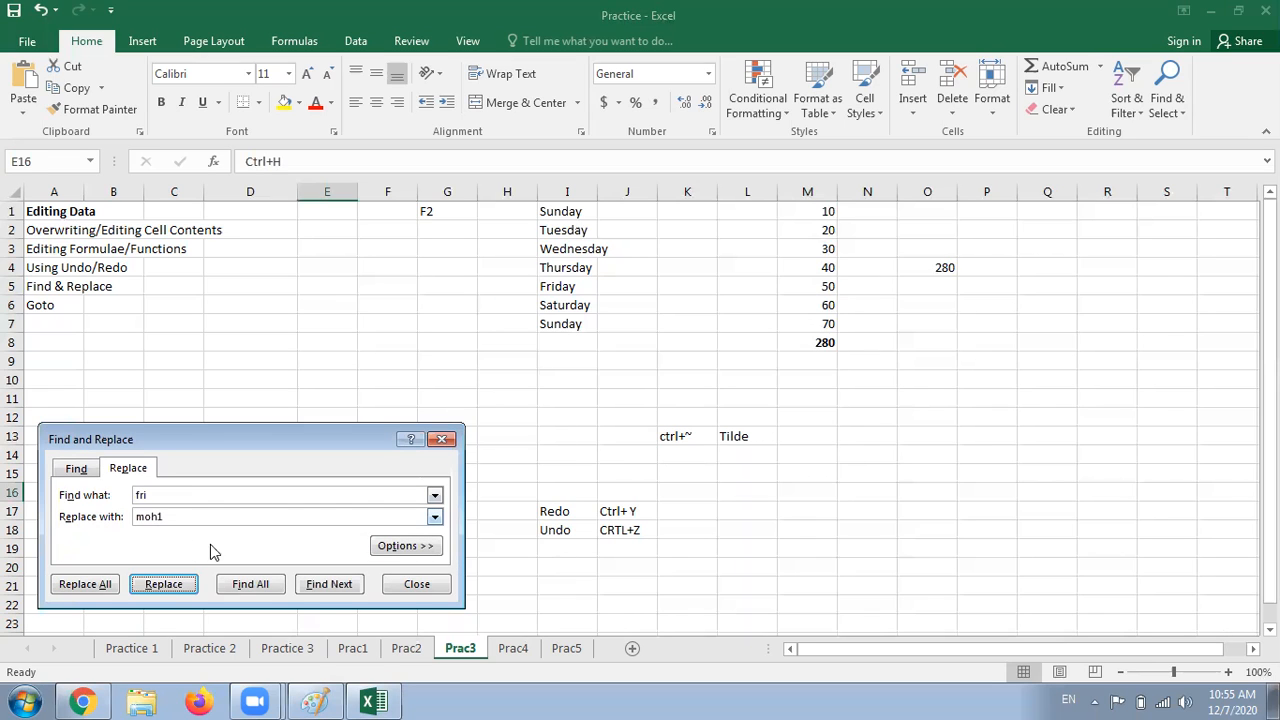
- Try to replace "fri" with "mohn" instead, and close the Find and Replace dialog
{"action": "left_click", "coordinate": [180, 517]}
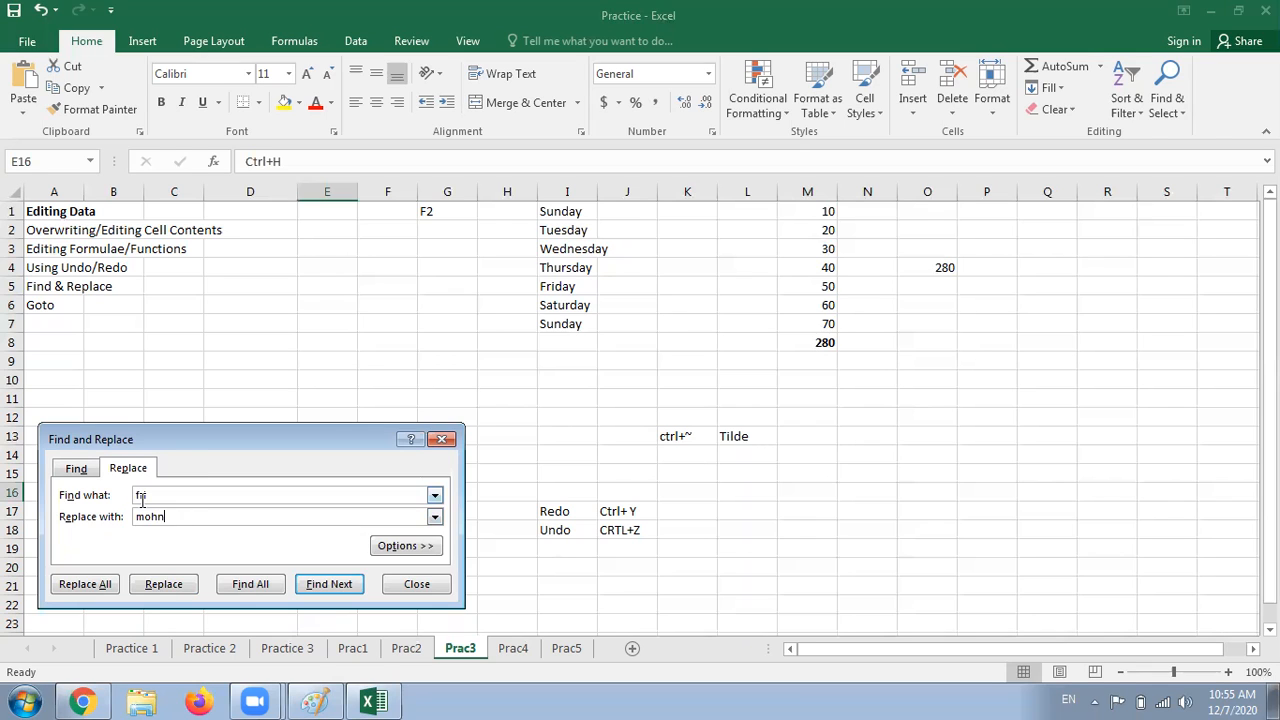
{"action": "left_click", "coordinate": [165, 586]}
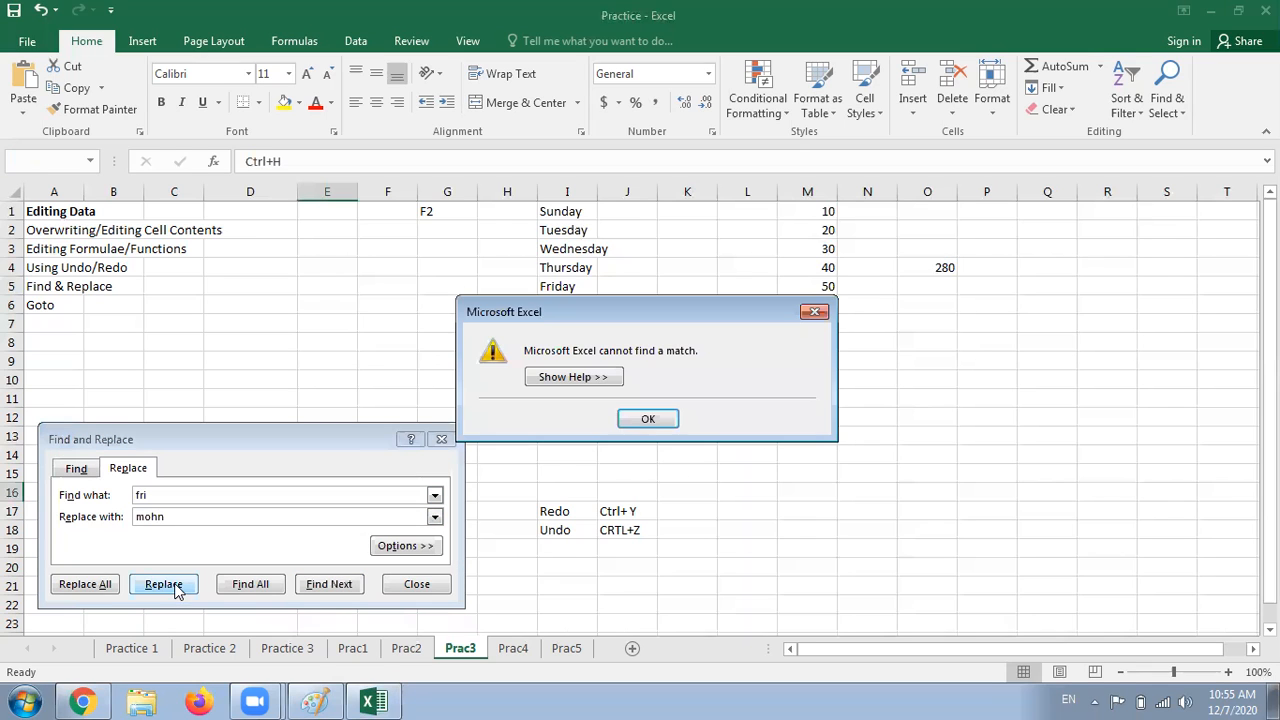
{"action": "left_click", "coordinate": [648, 417]}
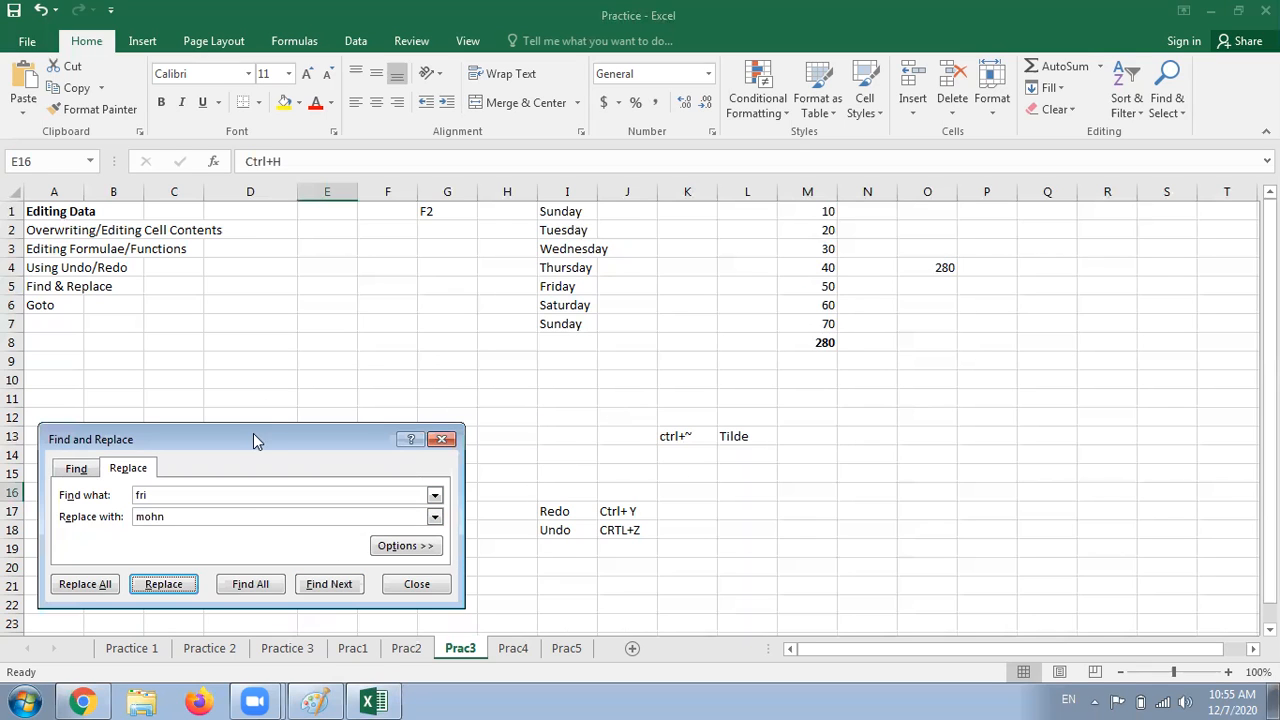
{"action": "left_click", "coordinate": [418, 590]}
{"action": "left_click_drag", "start_coordinate": [361, 449], "coordinate": [363, 441]}
{"action": "left_click", "coordinate": [335, 503]}
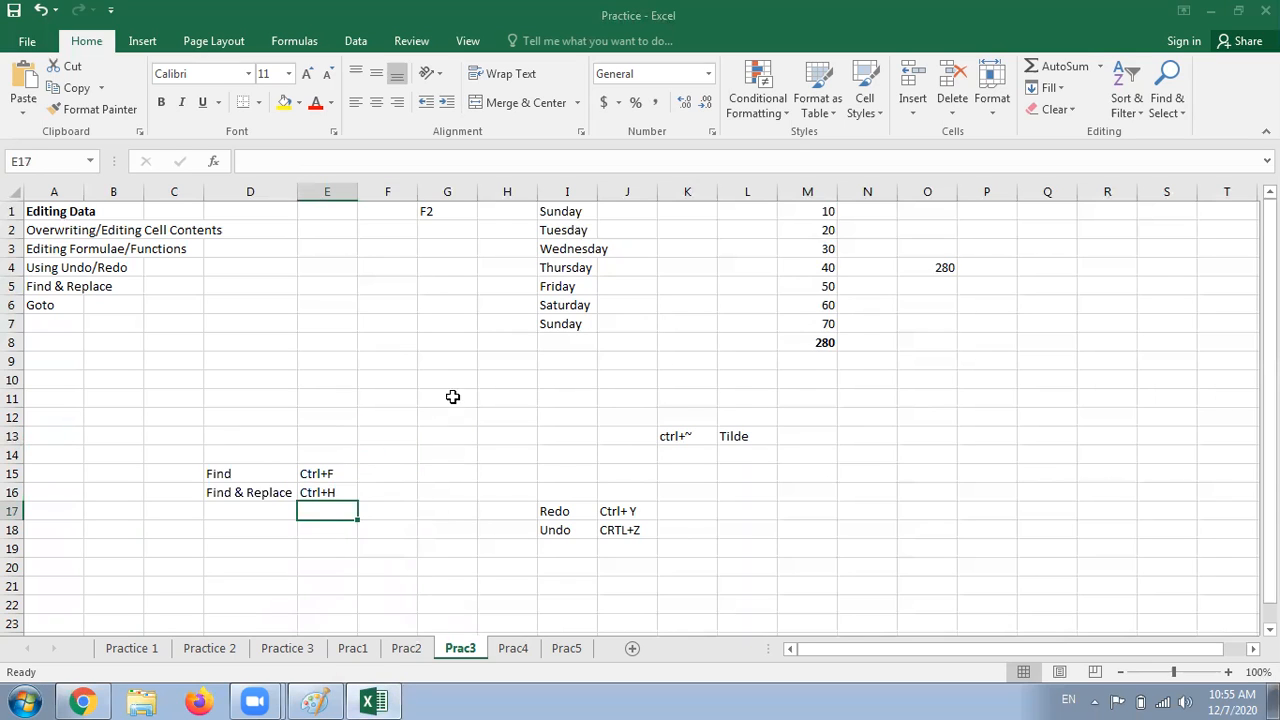
- Replace all occurrences of "fri" with "mohn", check cell I5, and close the dialog
{"action": "left_click", "coordinate": [570, 323]}
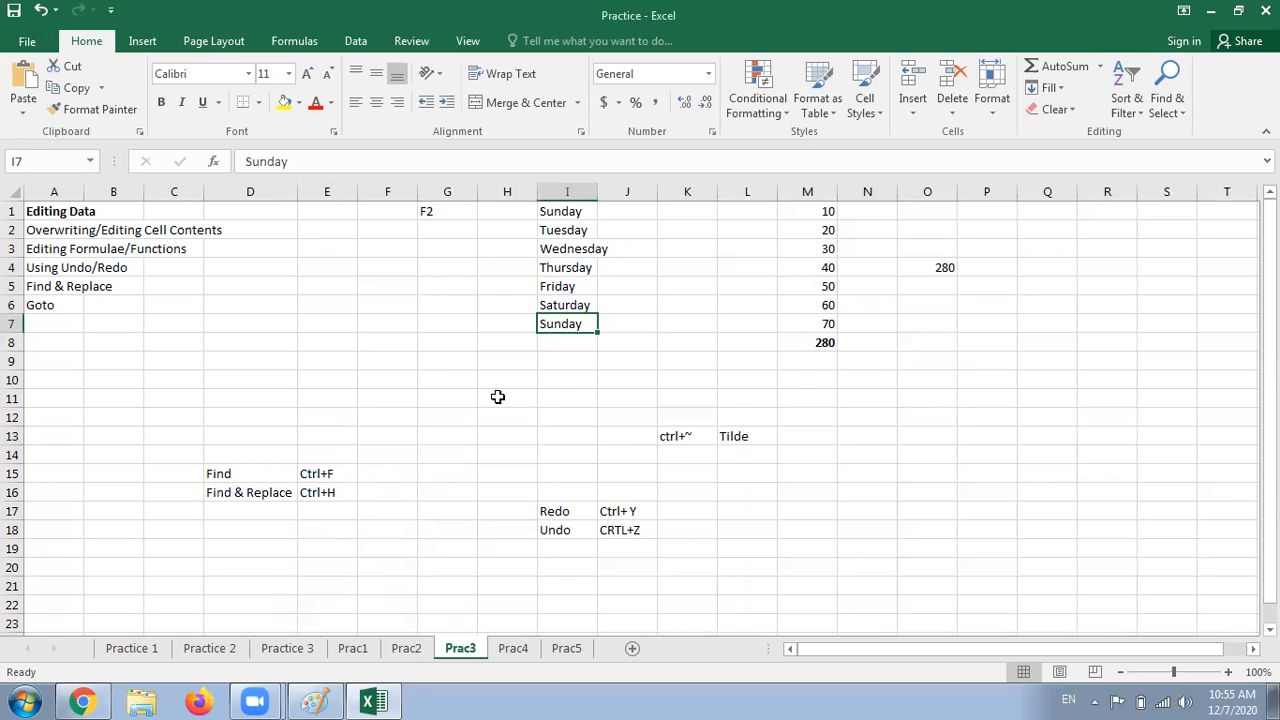
{"action": "key", "text": "ctrl+h"}
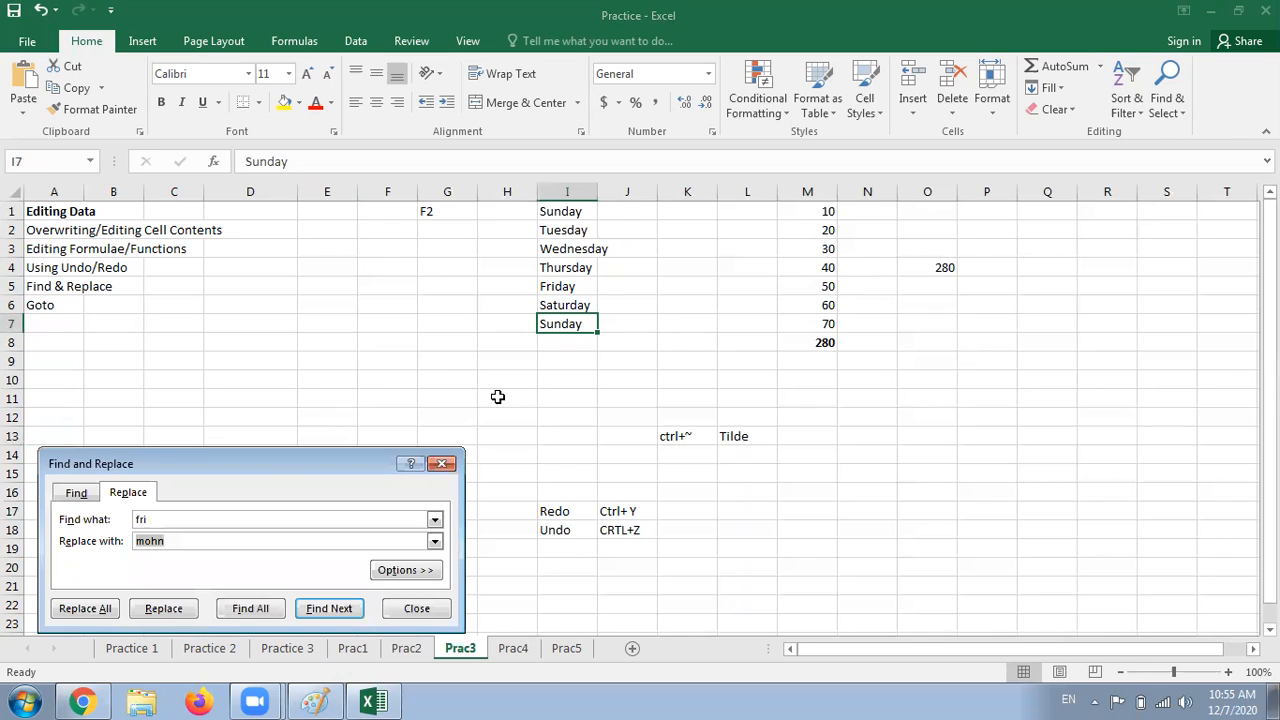
{"action": "left_click", "coordinate": [98, 607]}
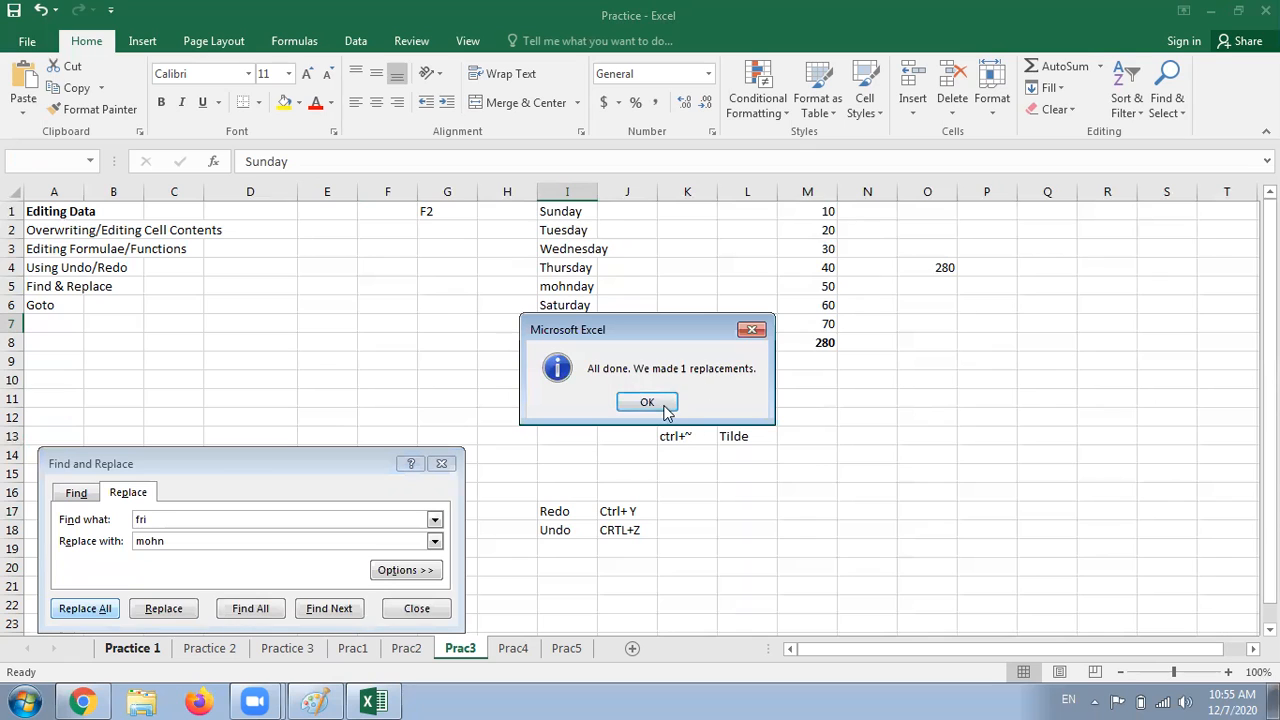
{"action": "left_click", "coordinate": [657, 404]}
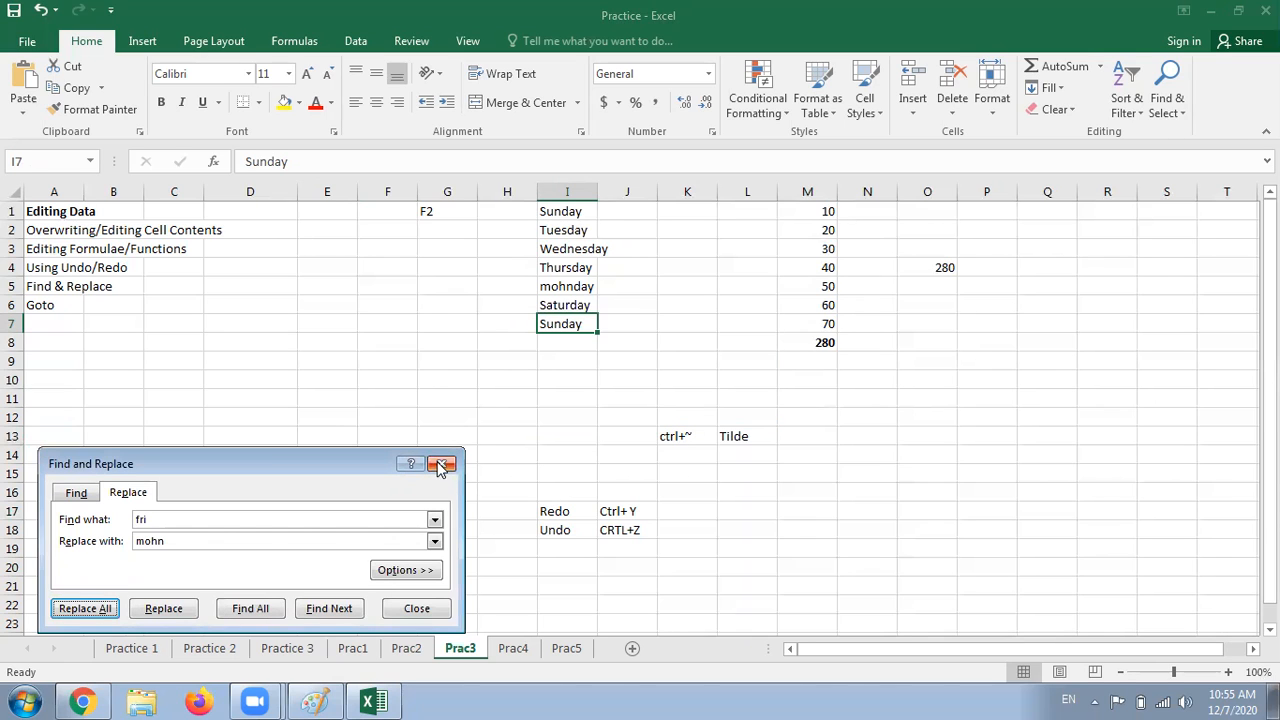
{"action": "left_click", "coordinate": [579, 289]}
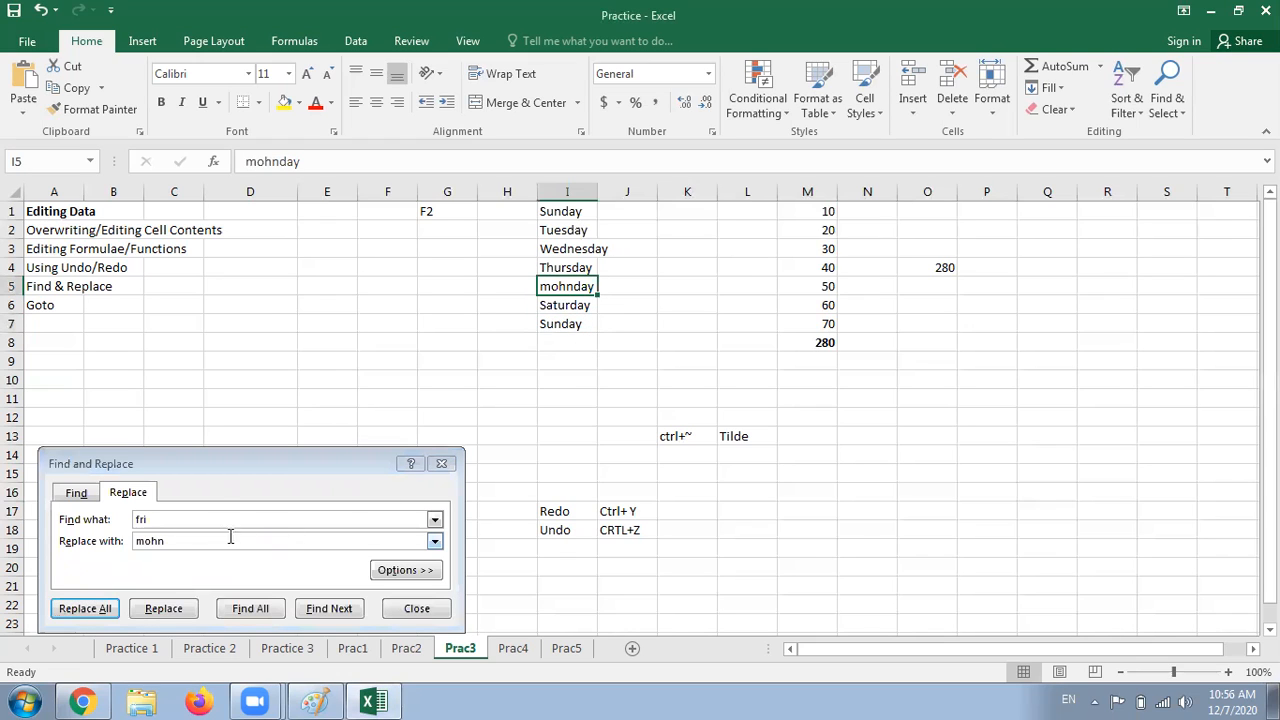
{"action": "left_click", "coordinate": [443, 466]}
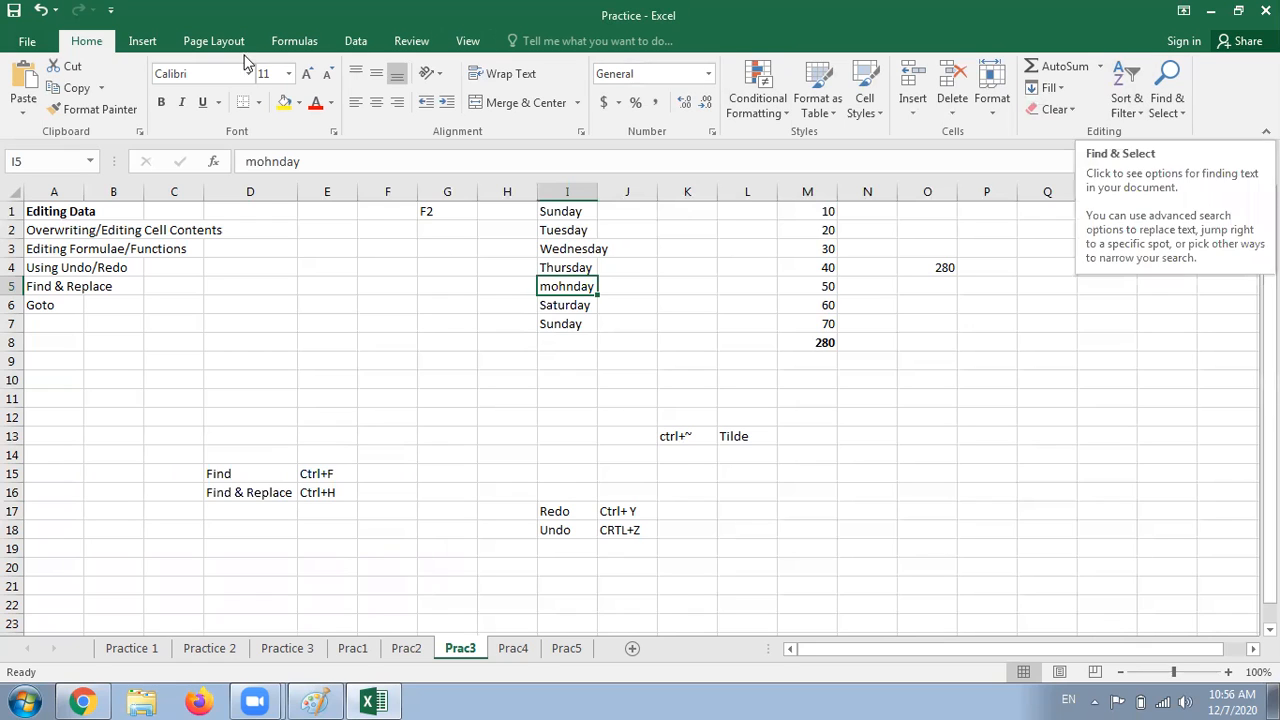
- Show the Find and the Replace commands under Find & Select, closing each dialog without searching
{"action": "left_click", "coordinate": [1185, 108]}
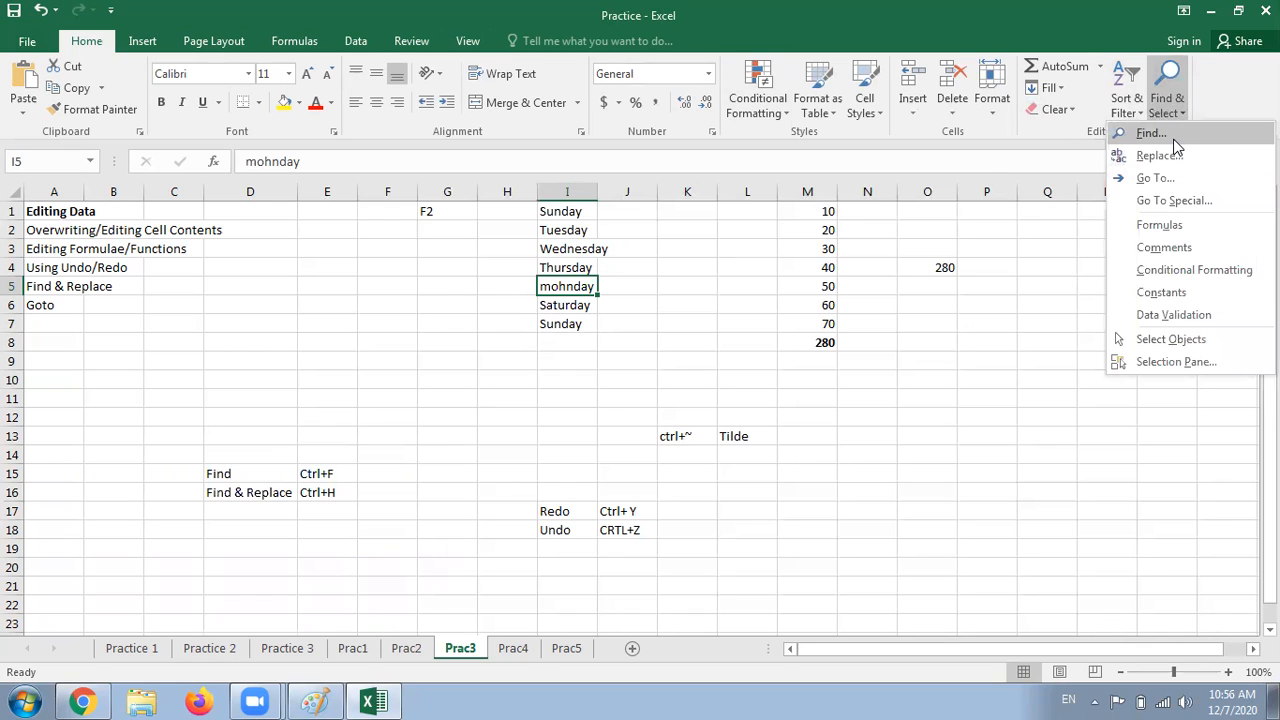
{"action": "left_click", "coordinate": [1173, 135]}
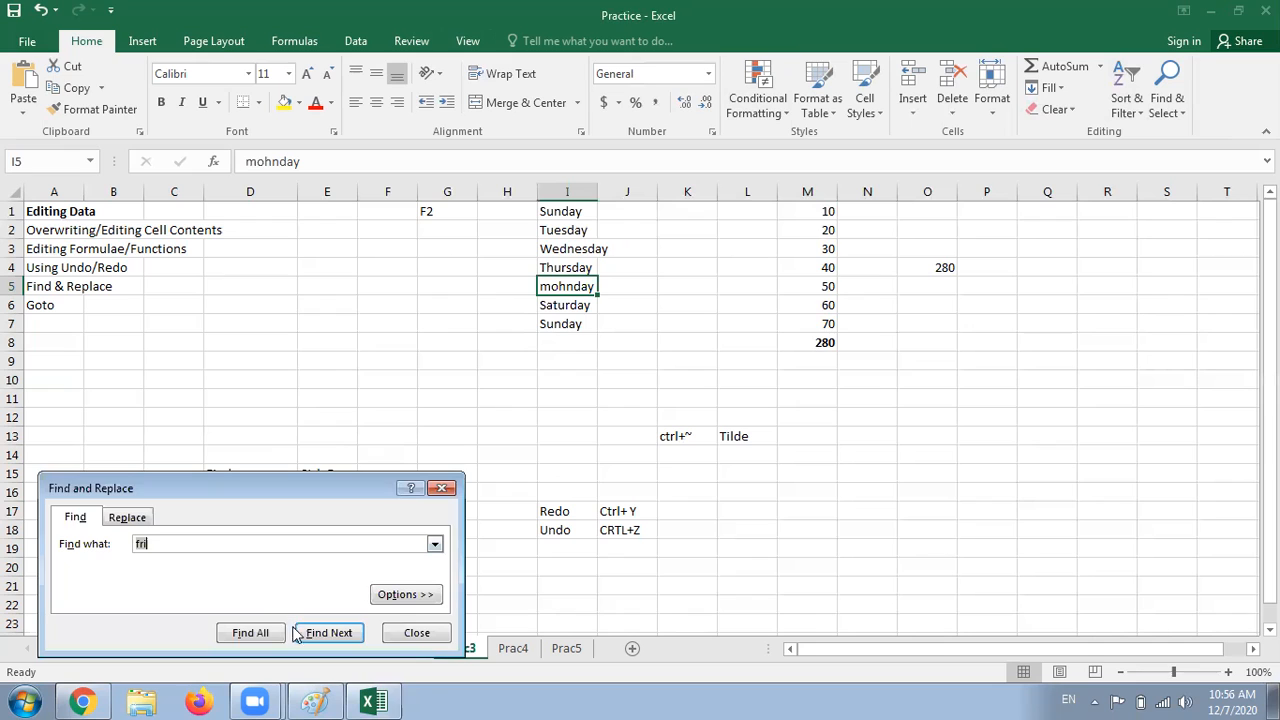
{"action": "left_click", "coordinate": [413, 633]}
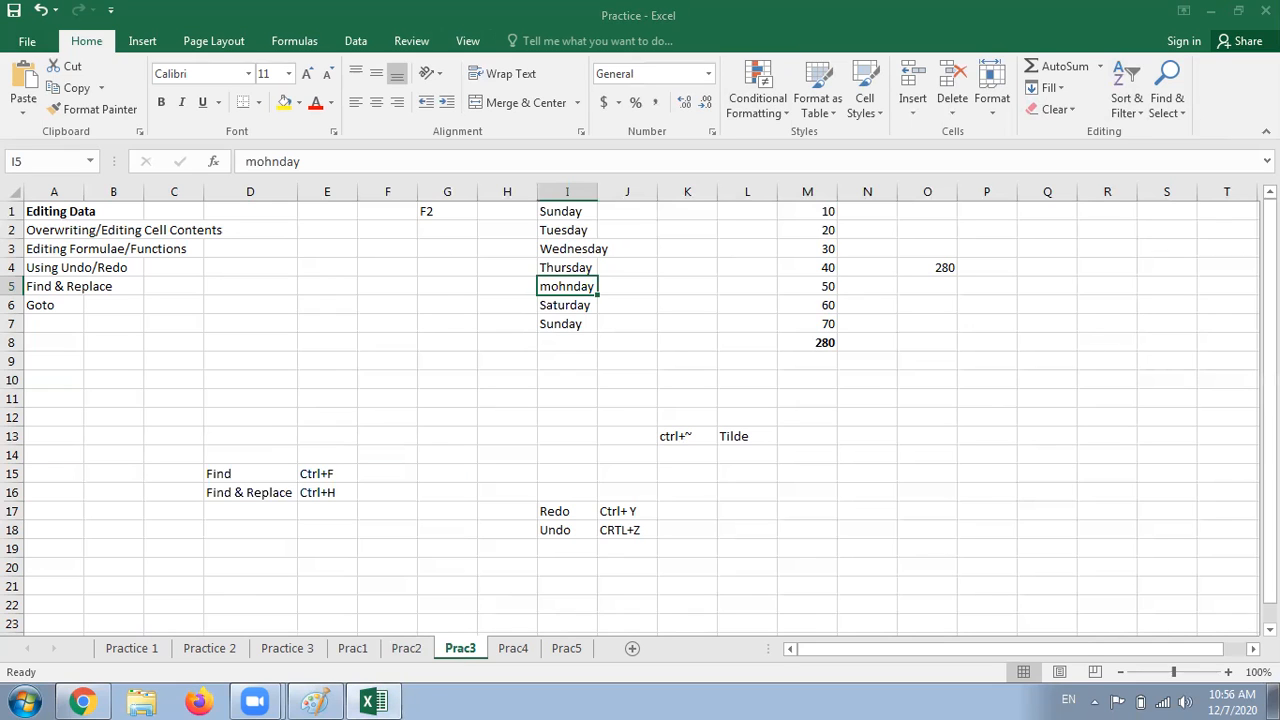
{"action": "left_click", "coordinate": [1167, 104]}
{"action": "left_click", "coordinate": [1160, 157]}
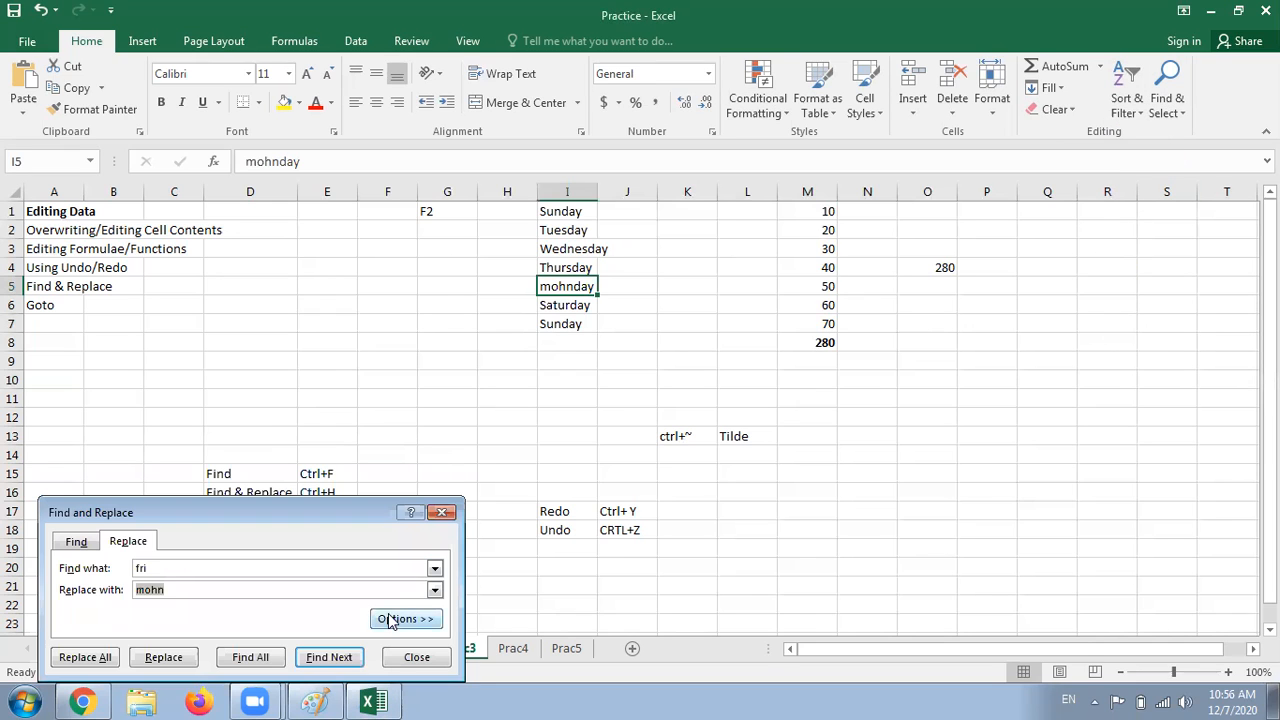
{"action": "left_click", "coordinate": [420, 659]}
- Undo the replacement of "fri" with "mohn" in the list of weekdays
{"action": "left_click", "coordinate": [467, 364]}
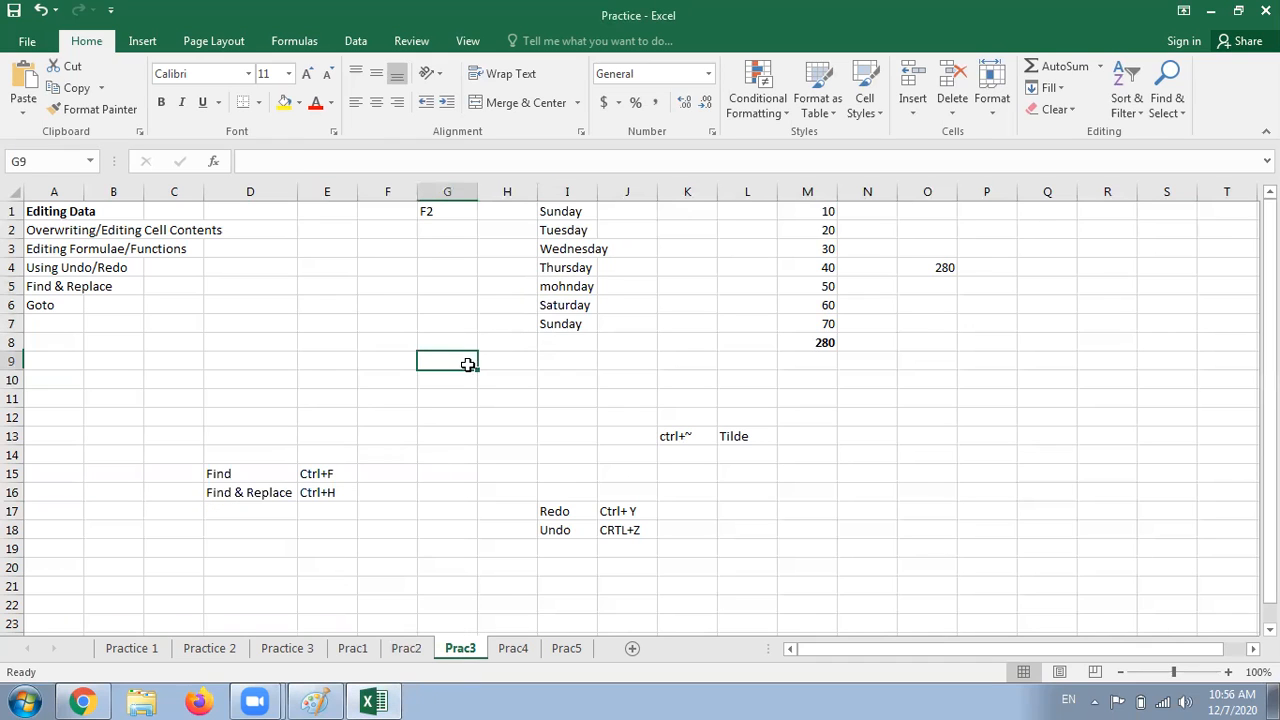
{"action": "key", "text": "ctrl+z"}
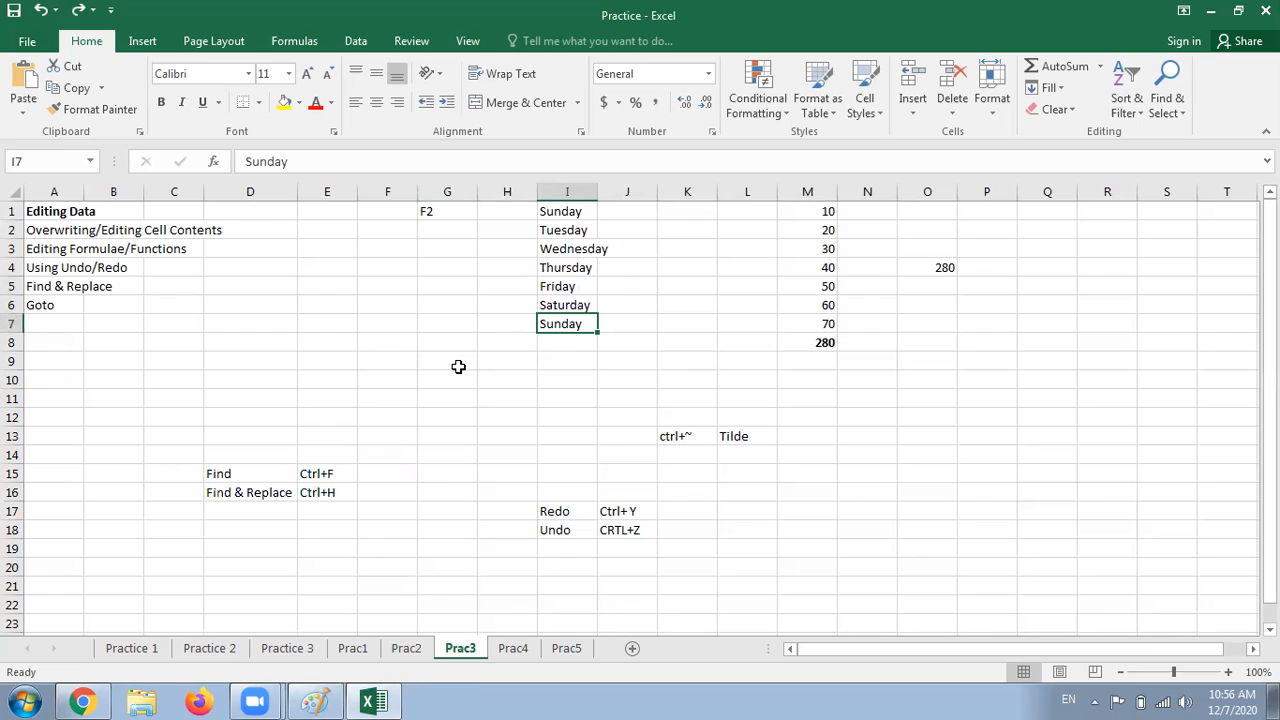
{"action": "left_click", "coordinate": [603, 369]}
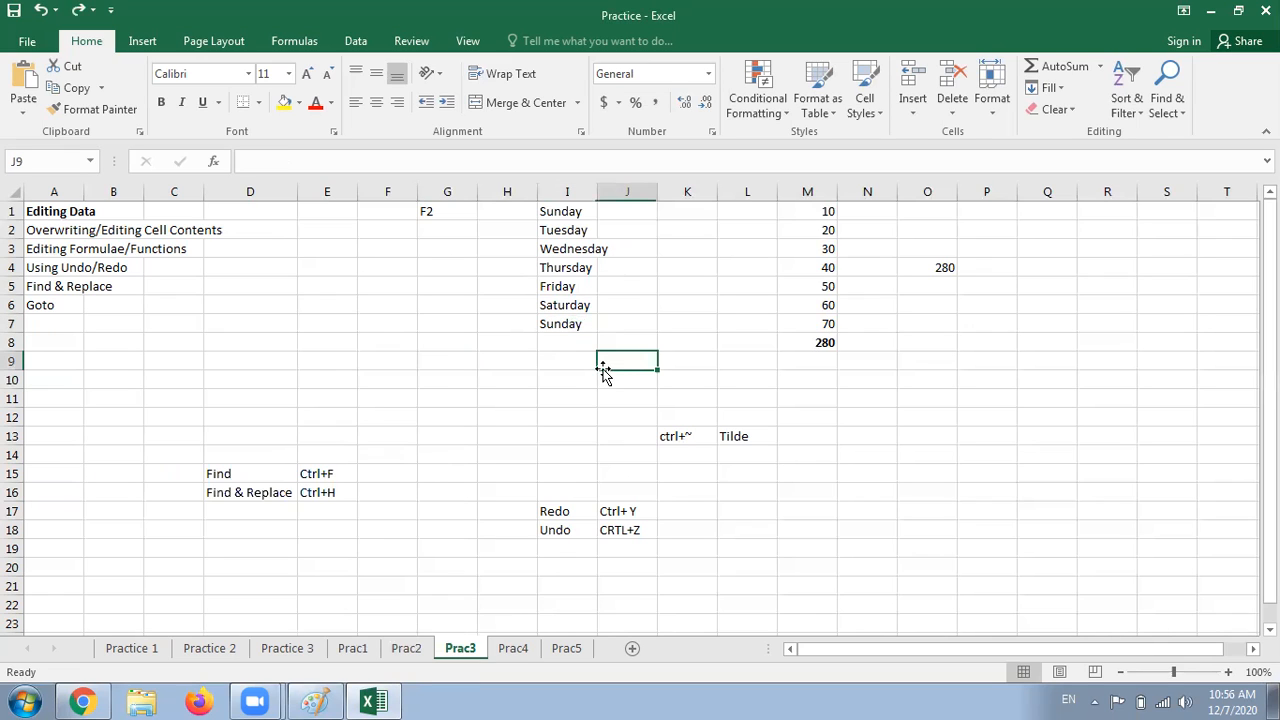
- Enter the label "Goto" in cell C11 and its shortcut "Ctrl+G" in cell D11
{"action": "left_click", "coordinate": [48, 309]}
{"action": "left_click", "coordinate": [200, 397]}
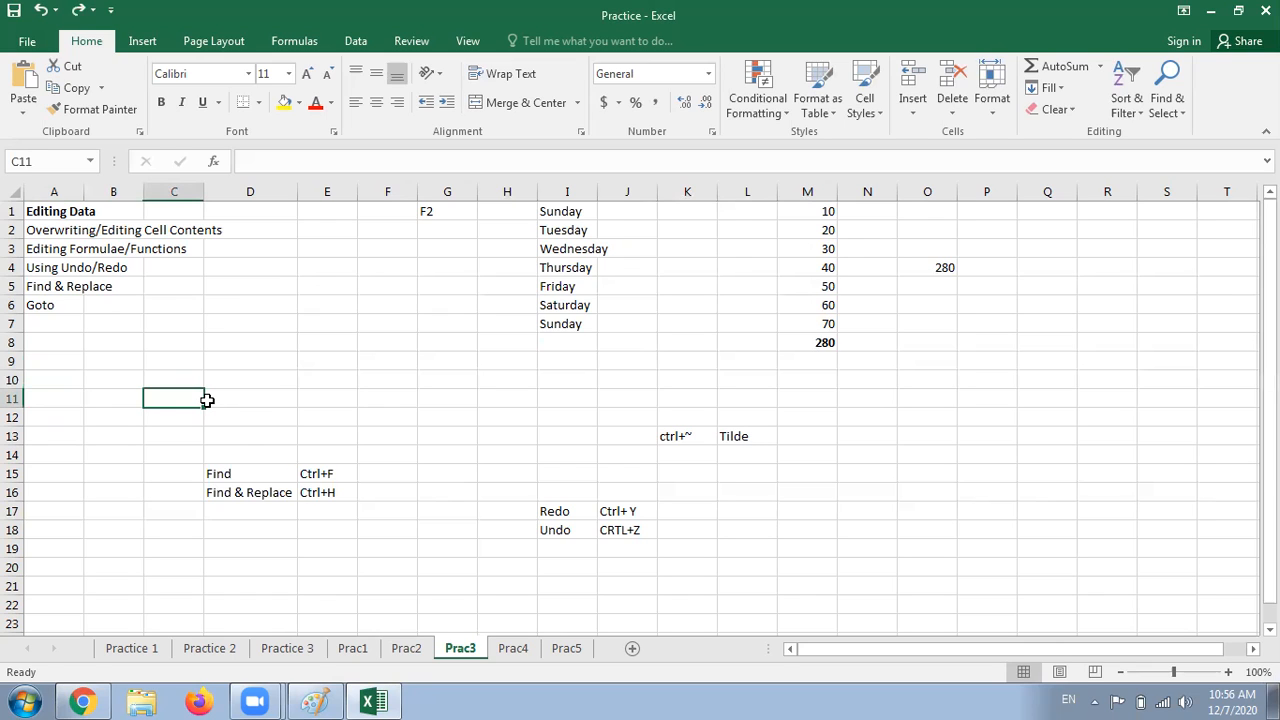
{"action": "type", "text": "G"}
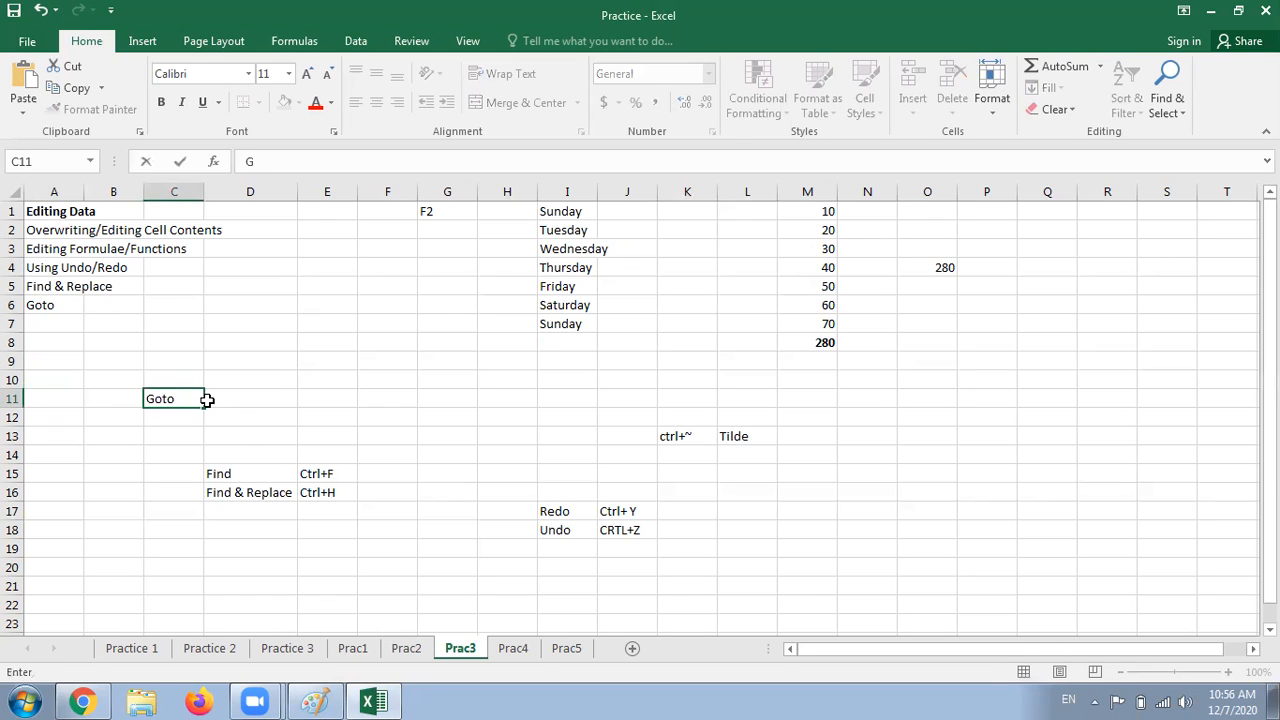
{"action": "left_click", "coordinate": [207, 400]}
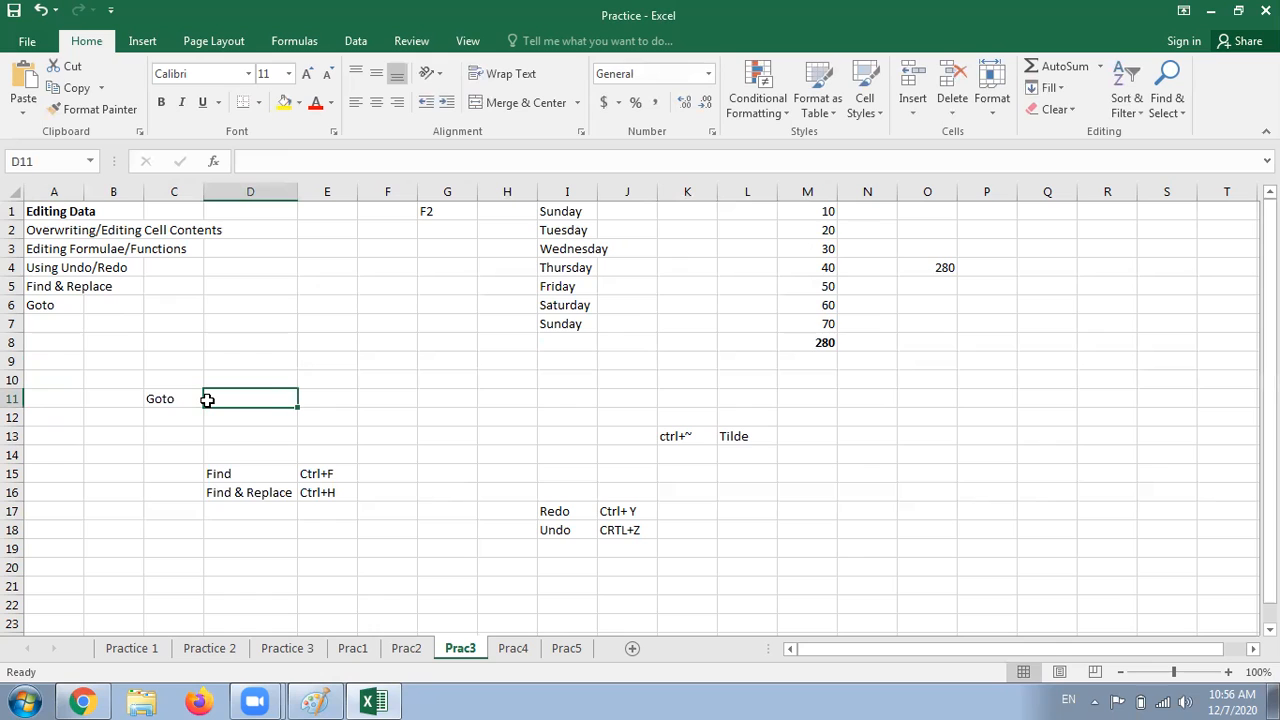
{"action": "type", "text": "Ctrl+G"}
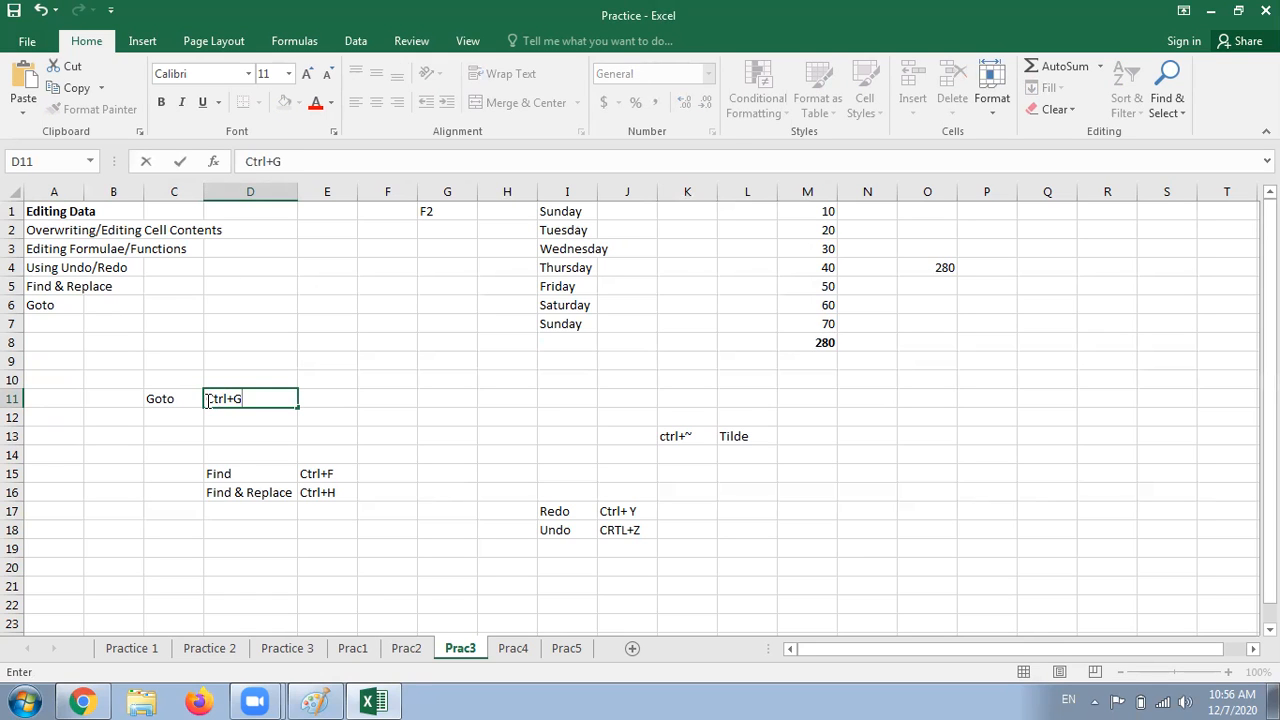
{"action": "key", "text": "Return"}
- Jump to cell F1 with the Go To command
{"action": "key", "text": "ctrl+g"}
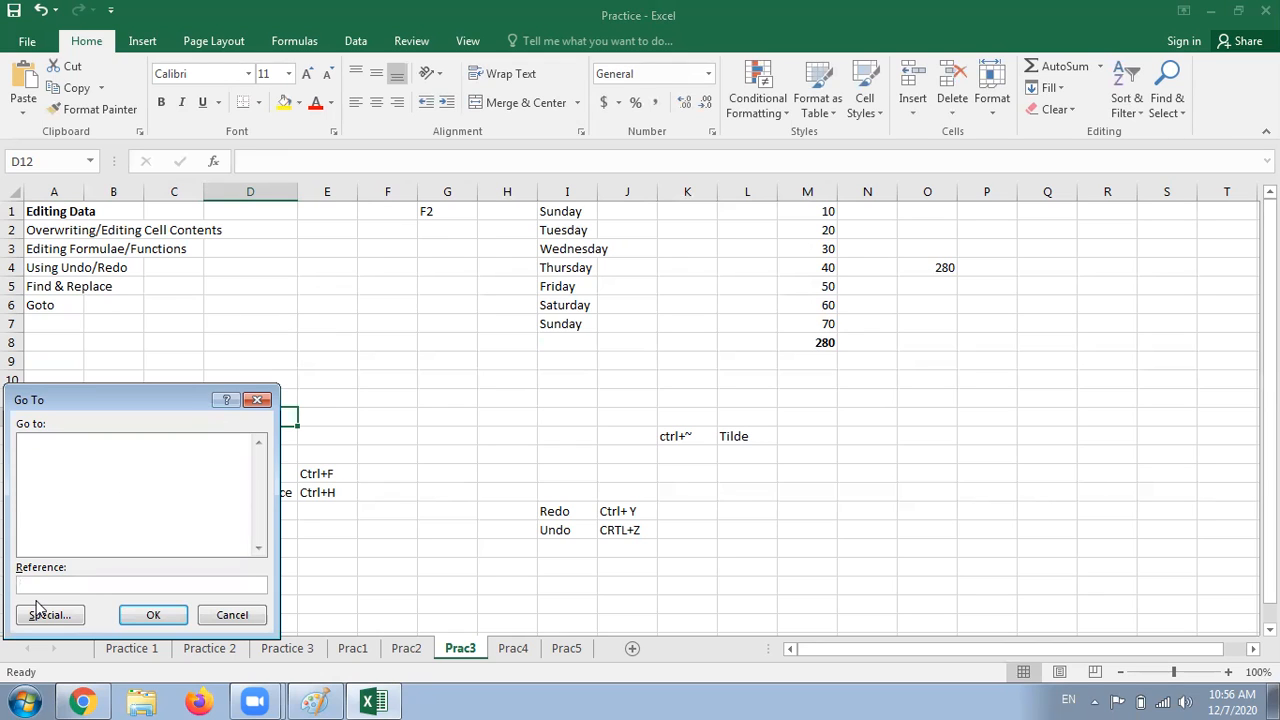
{"action": "key", "text": "Return"}
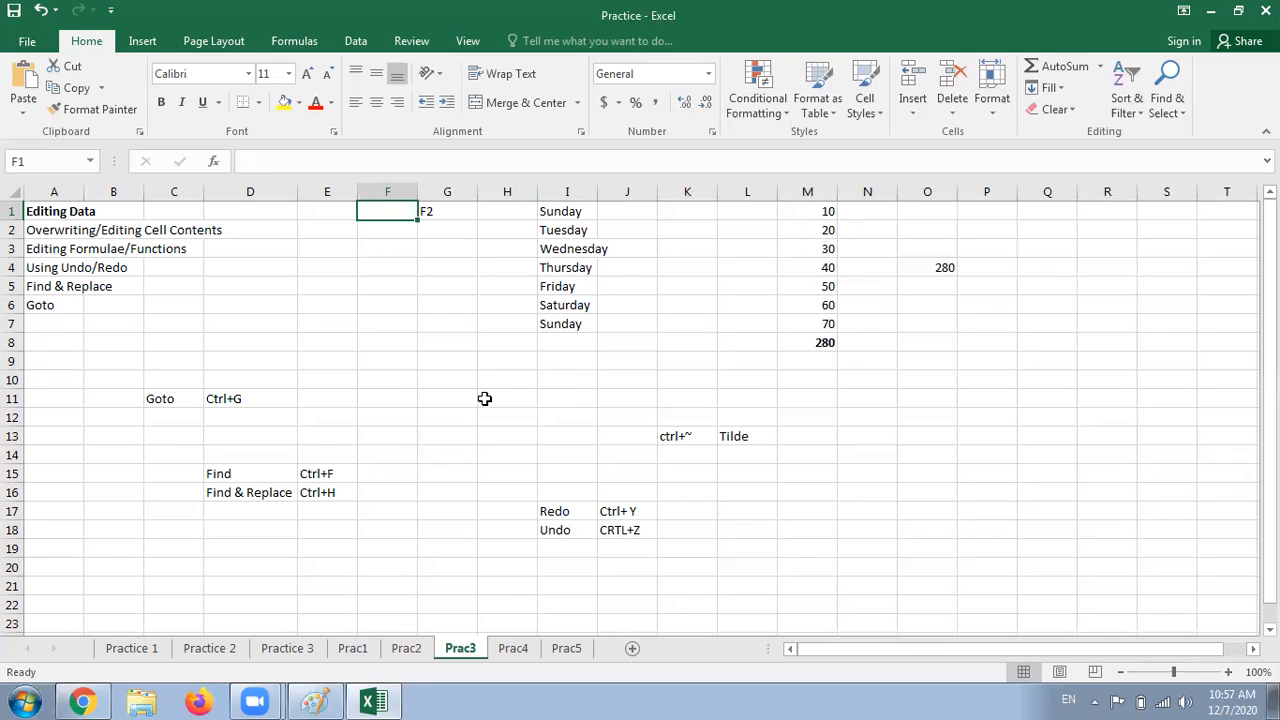
- Jump to cell I1, the first entry in the list of weekdays, with the Go To command
{"action": "key", "text": "ctrl+g"}
{"action": "key", "text": "BackSpace"}
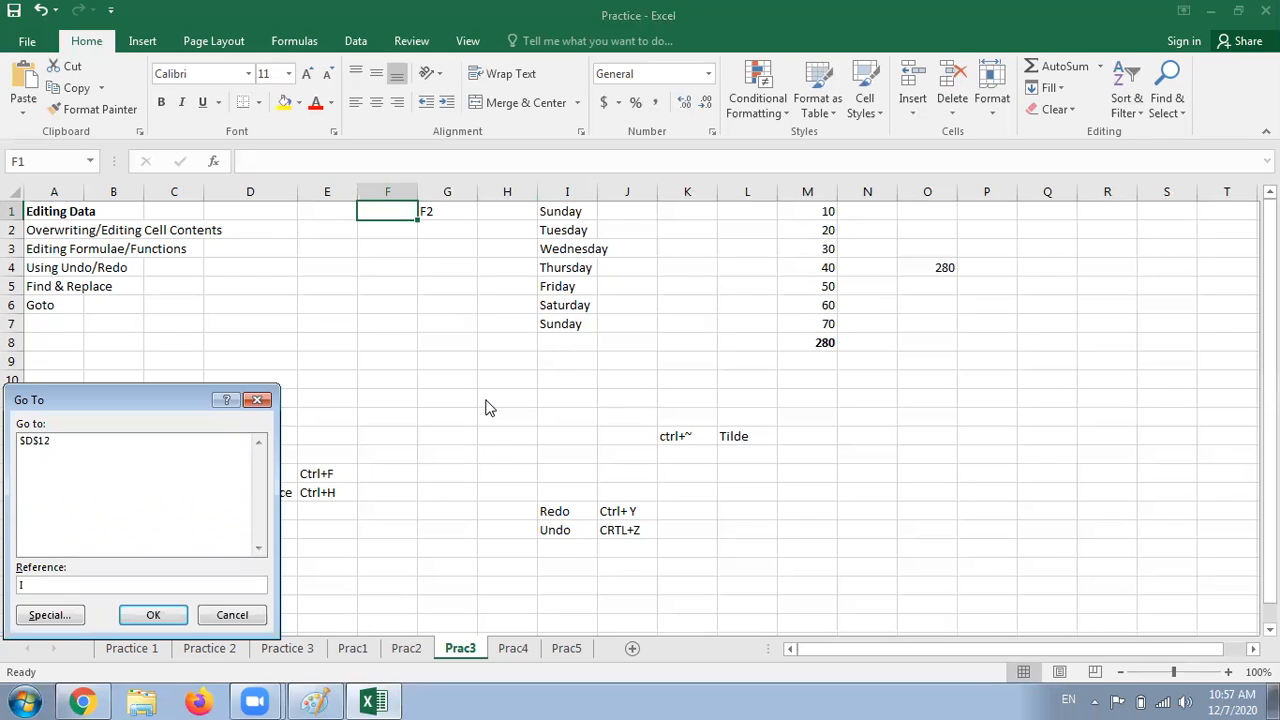
{"action": "key", "text": "Return"}
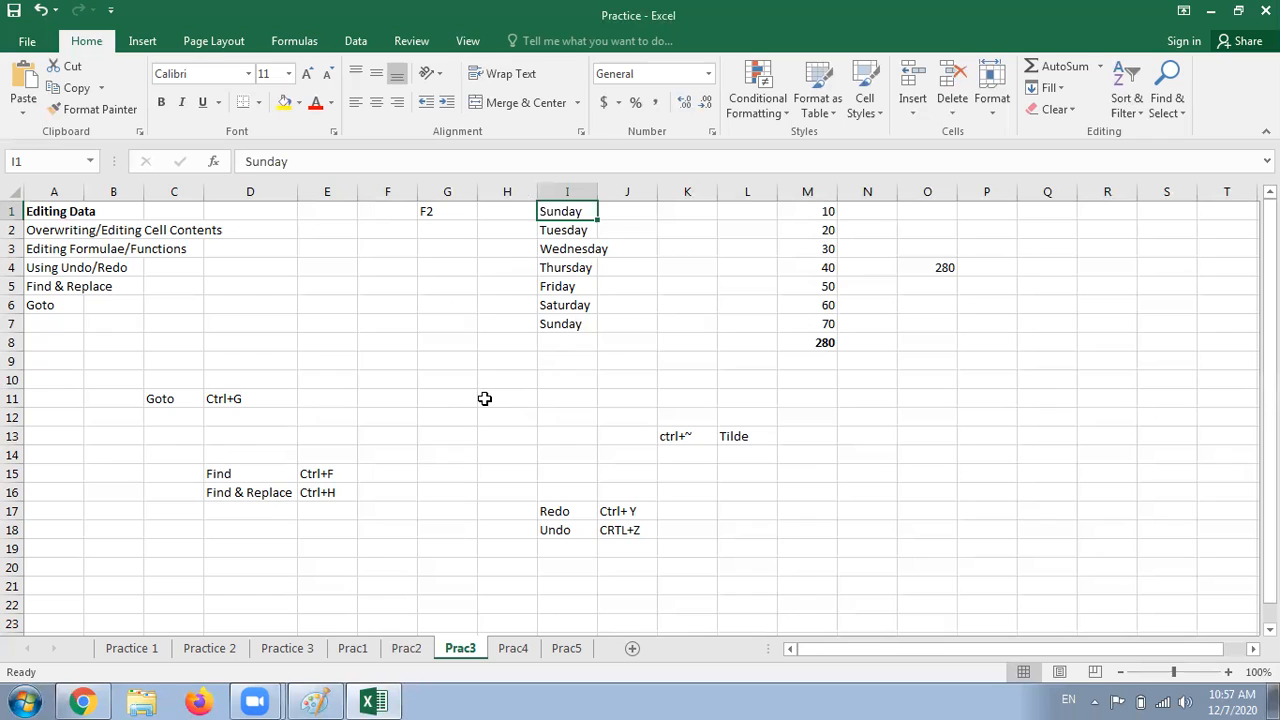
- Select all cells containing formulas in the worksheet with Go To Special, including numbers, text, logicals and errors
{"action": "left_click", "coordinate": [707, 364]}
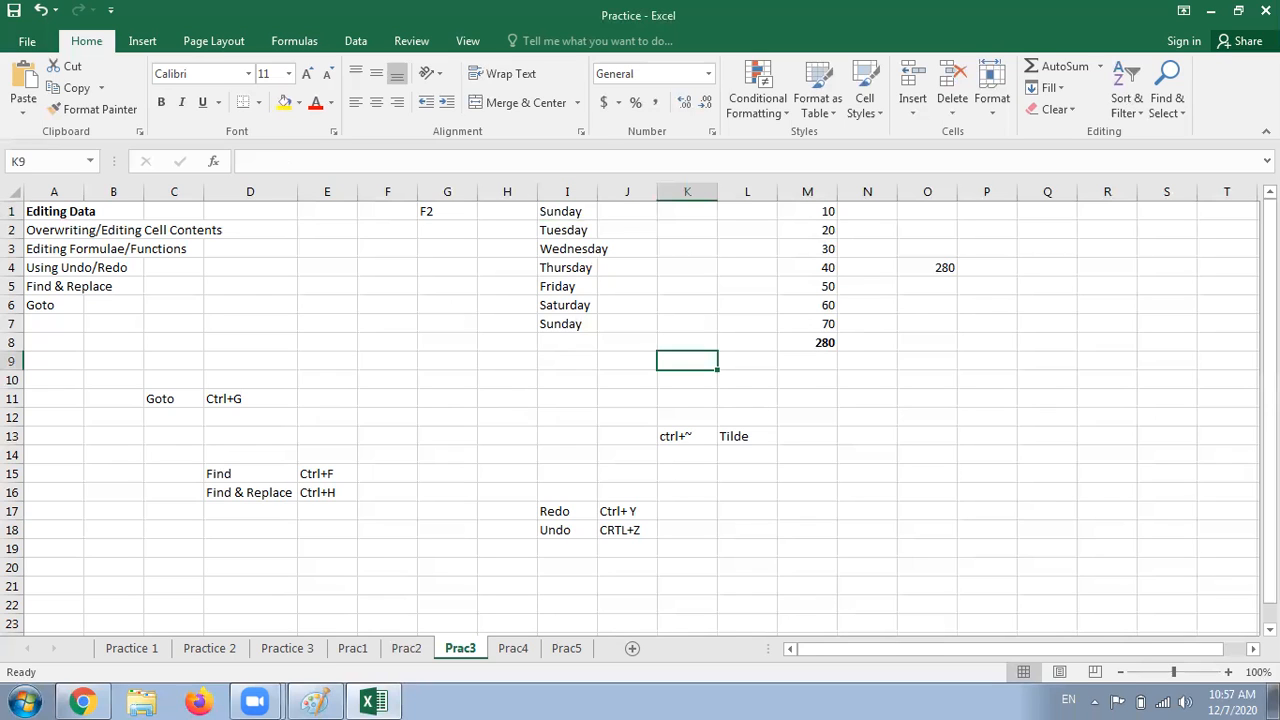
{"action": "left_click", "coordinate": [1166, 110]}
{"action": "left_click", "coordinate": [1158, 177]}
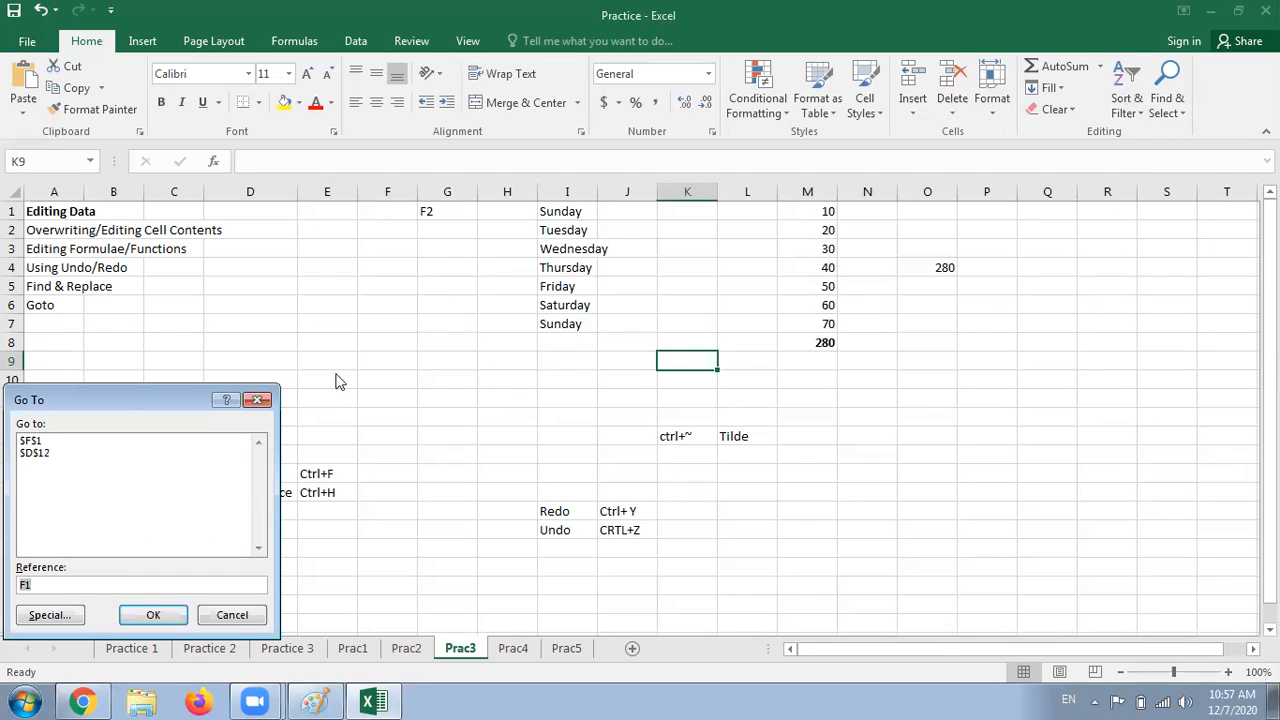
{"action": "left_click", "coordinate": [50, 615]}
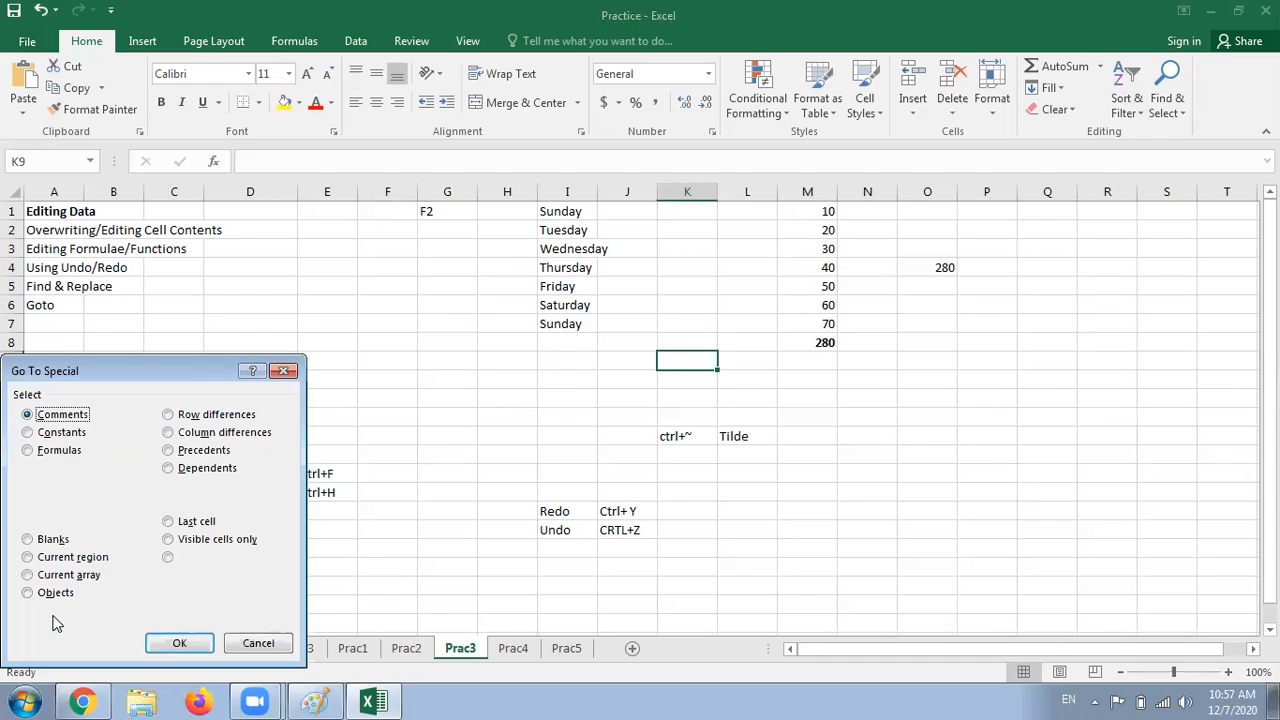
{"action": "left_click", "coordinate": [27, 450]}
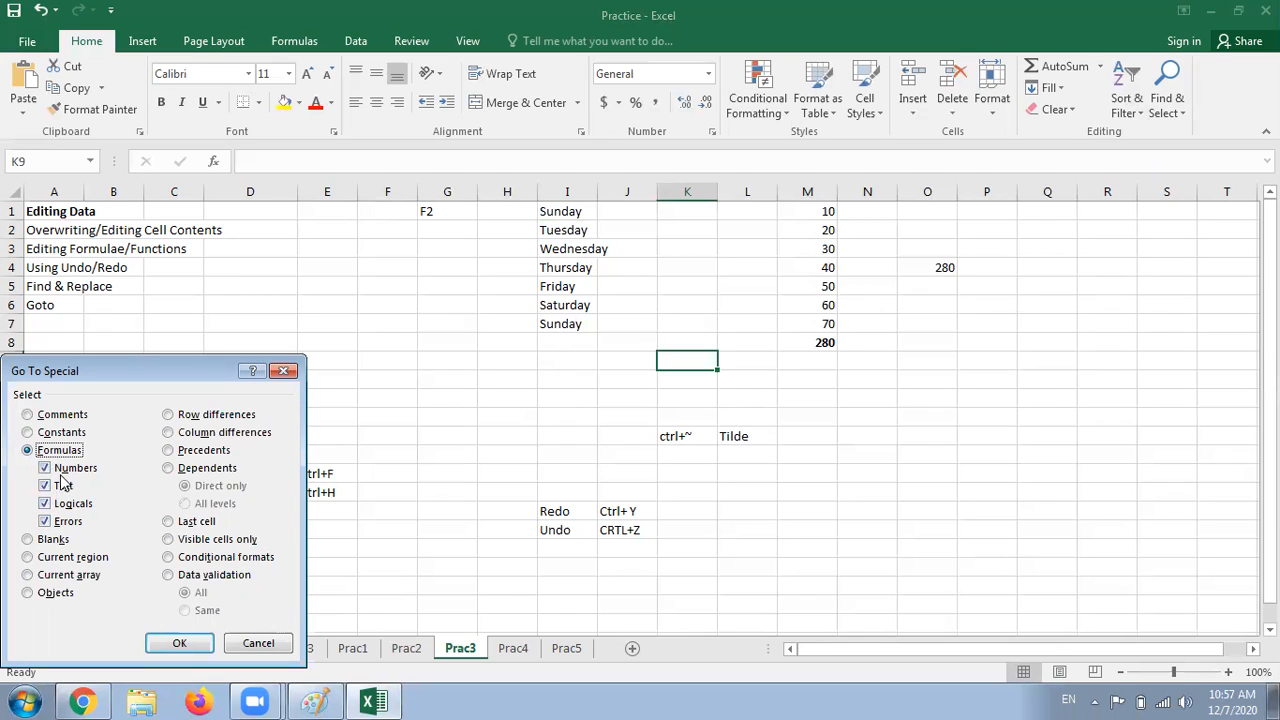
{"action": "left_click", "coordinate": [172, 644]}
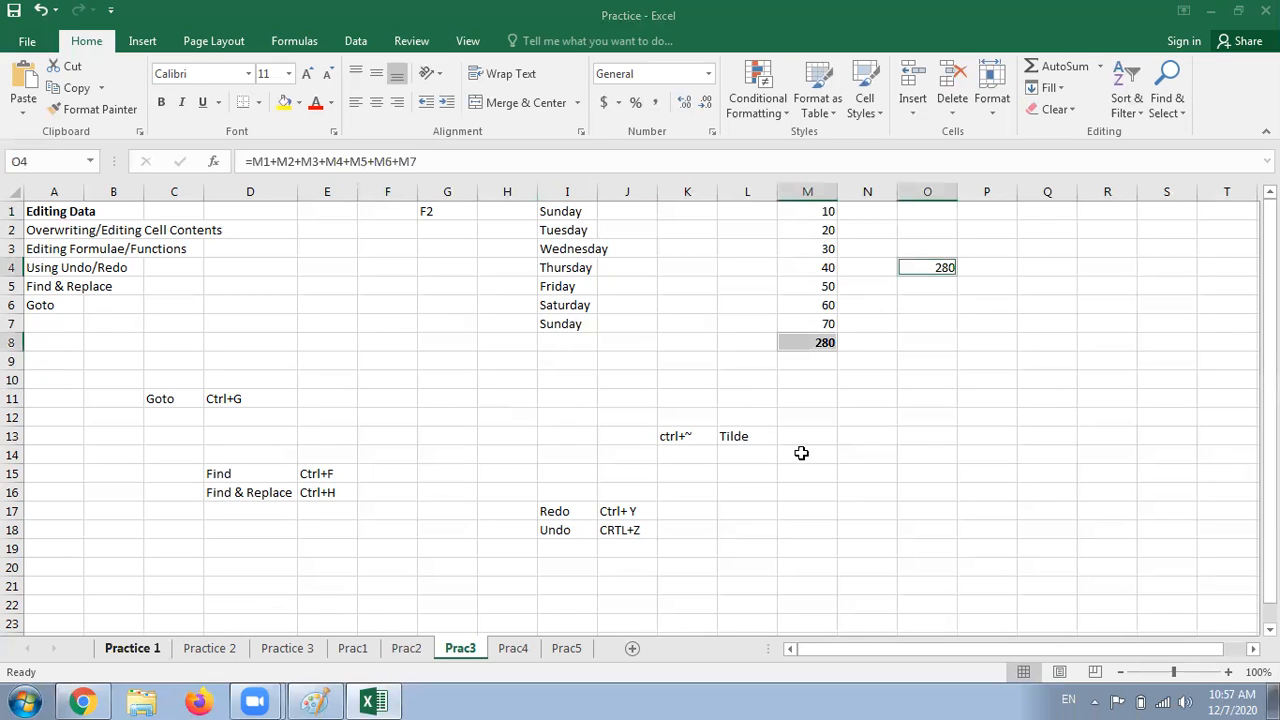